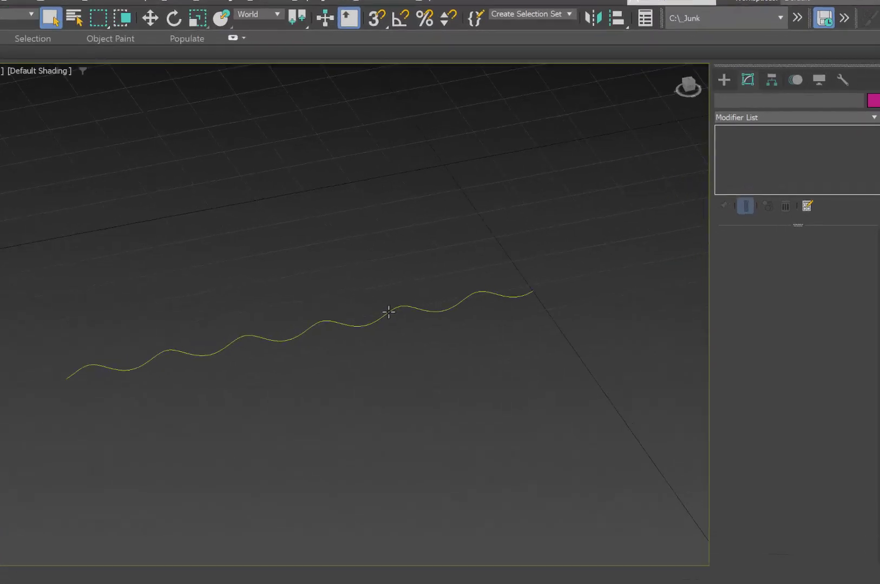
Select HelixA to show its 1.25mm radii, 100mm height and 6 clockwise turns
{"action": "left_click", "coordinate": [389, 312]}
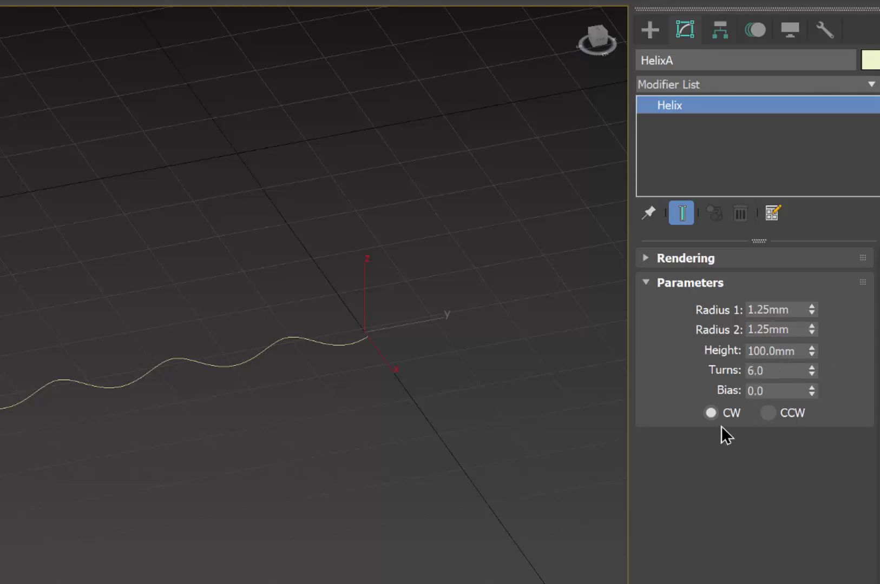
Draw a circle beside the helix and set its radius to 1.25mm
{"action": "left_click", "coordinate": [652, 33]}
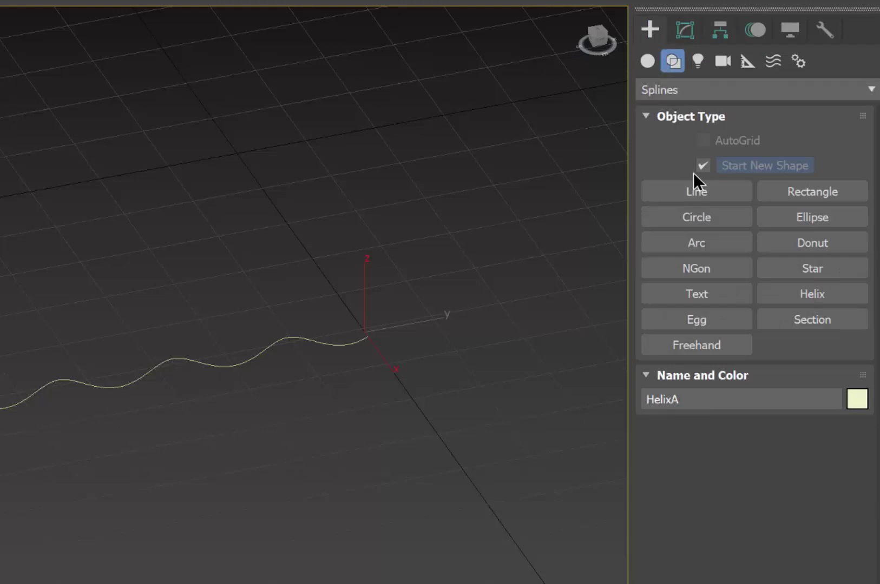
{"action": "left_click", "coordinate": [698, 217]}
{"action": "left_click_drag", "start_coordinate": [444, 358], "coordinate": [469, 365]}
{"action": "left_click", "coordinate": [685, 30]}
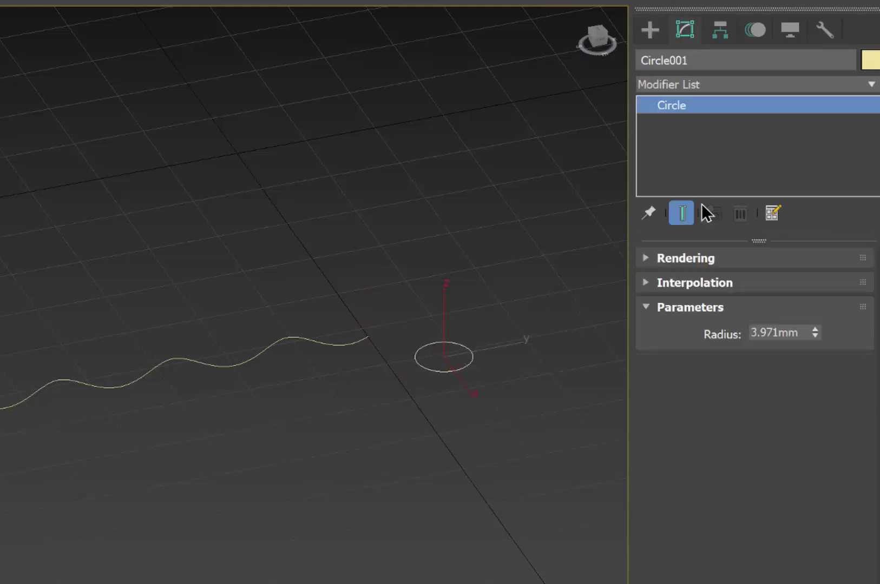
{"action": "left_click", "coordinate": [771, 329]}
{"action": "double_click", "coordinate": [793, 330]}
{"action": "type", "text": "1."}
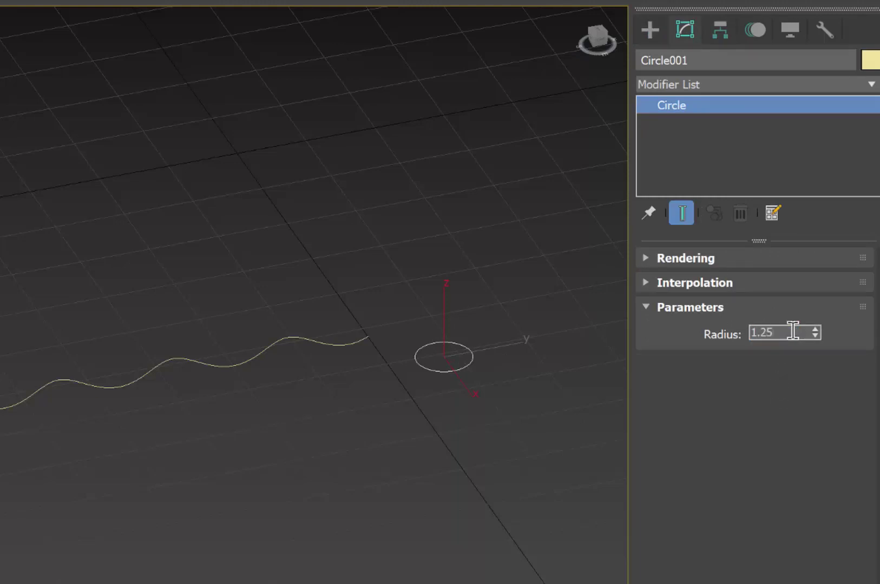
{"action": "type", "text": "25"}
{"action": "key", "text": "Return"}
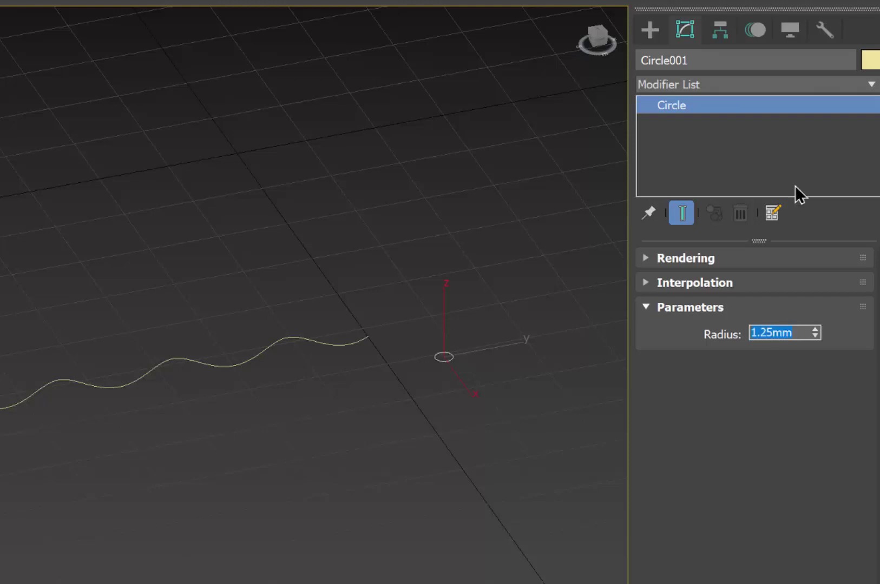
Rename the circle to CircleA
{"action": "left_click", "coordinate": [710, 61]}
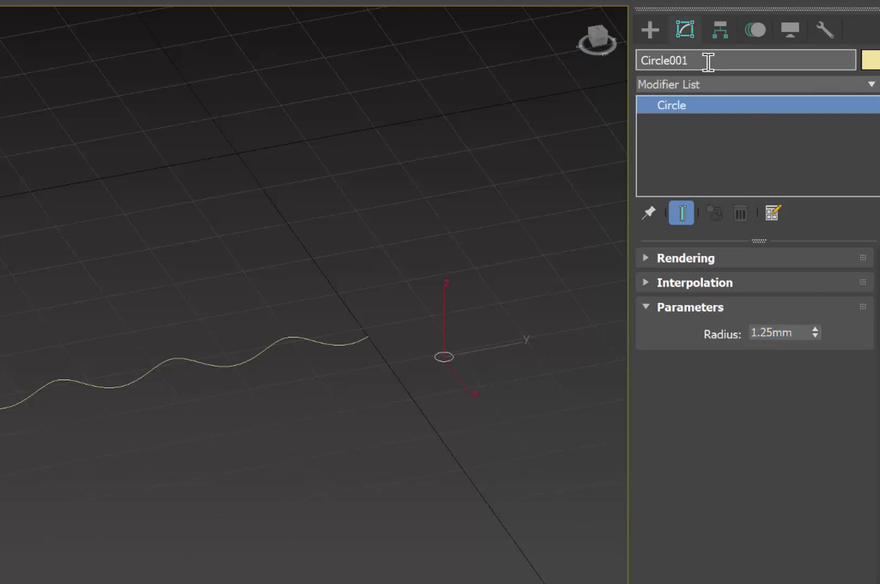
{"action": "key", "text": "BackSpace"}
{"action": "key", "text": "BackSpace"}
{"action": "key", "text": "BackSpace"}
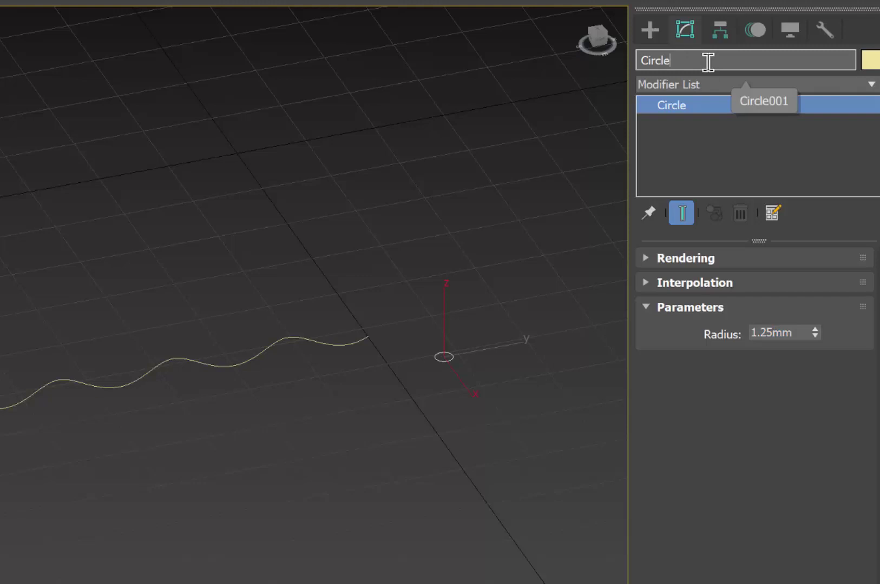
{"action": "type", "text": "A"}
{"action": "key", "text": "Return"}
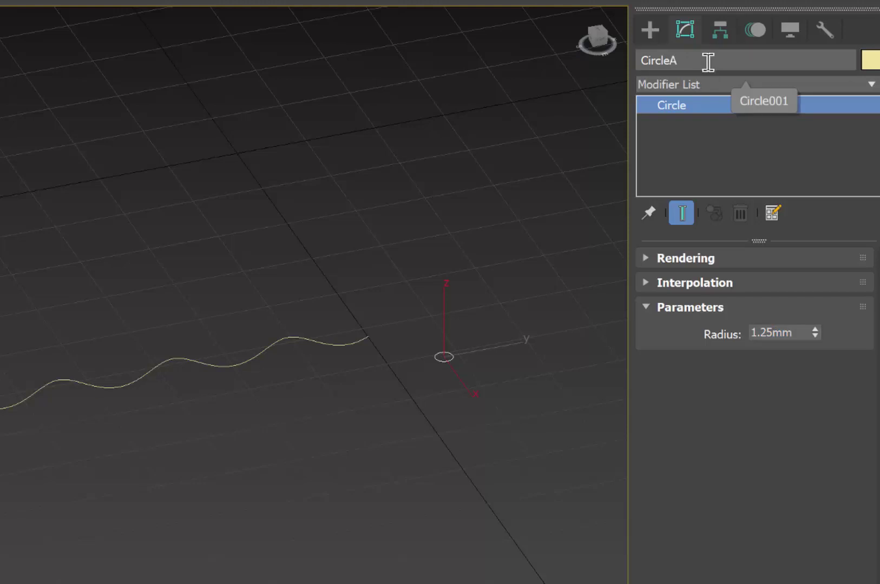
{"action": "left_click", "coordinate": [308, 340]}
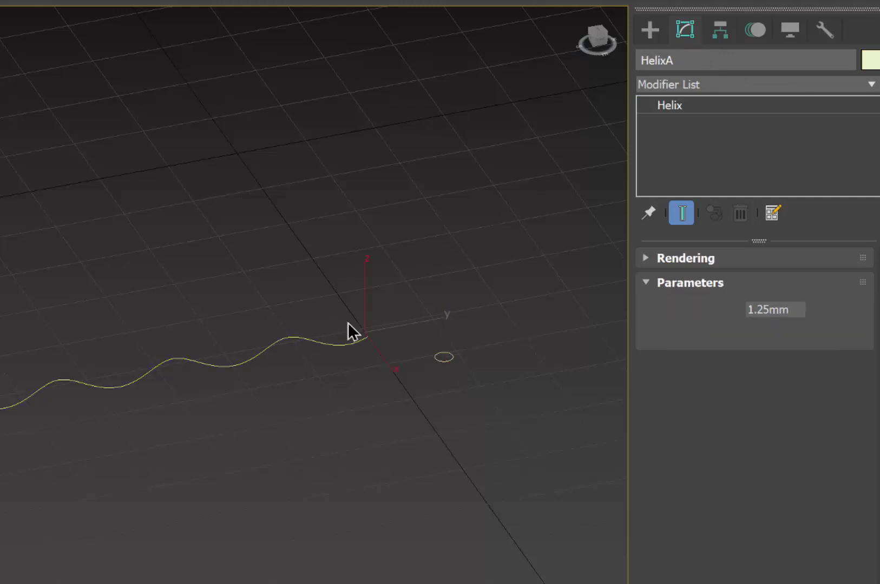
{"action": "left_click", "coordinate": [825, 31]}
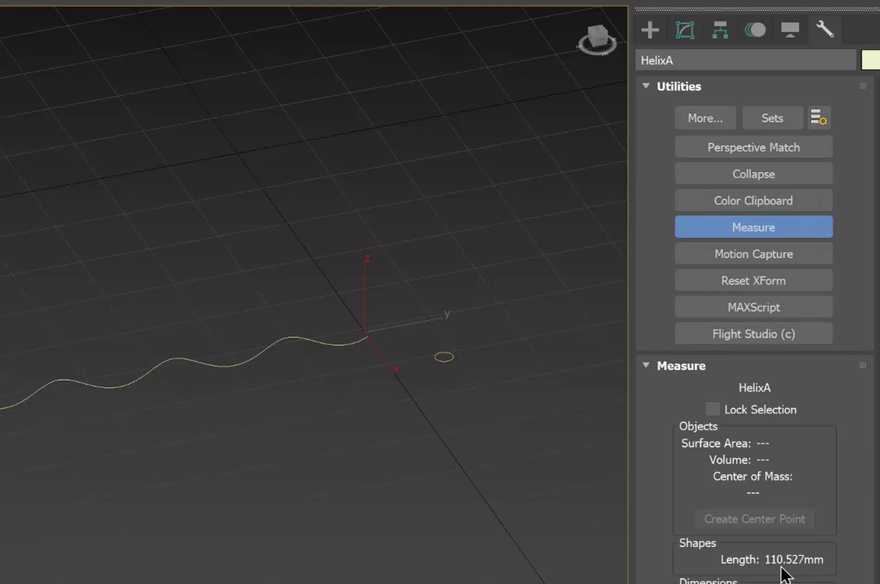
{"action": "left_click", "coordinate": [468, 461]}
{"action": "left_click", "coordinate": [451, 360]}
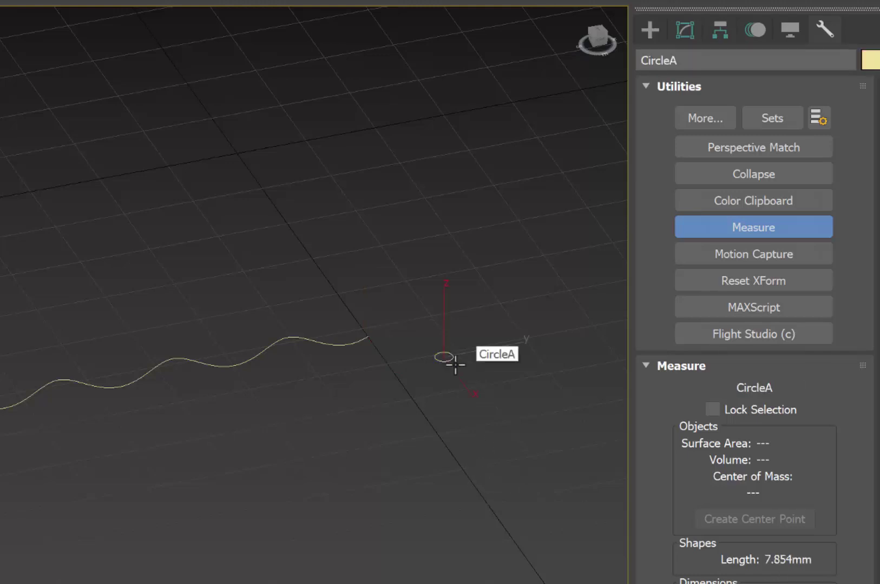
Add an Extrude modifier to CircleA with a 120mm amount
{"action": "left_click", "coordinate": [685, 31]}
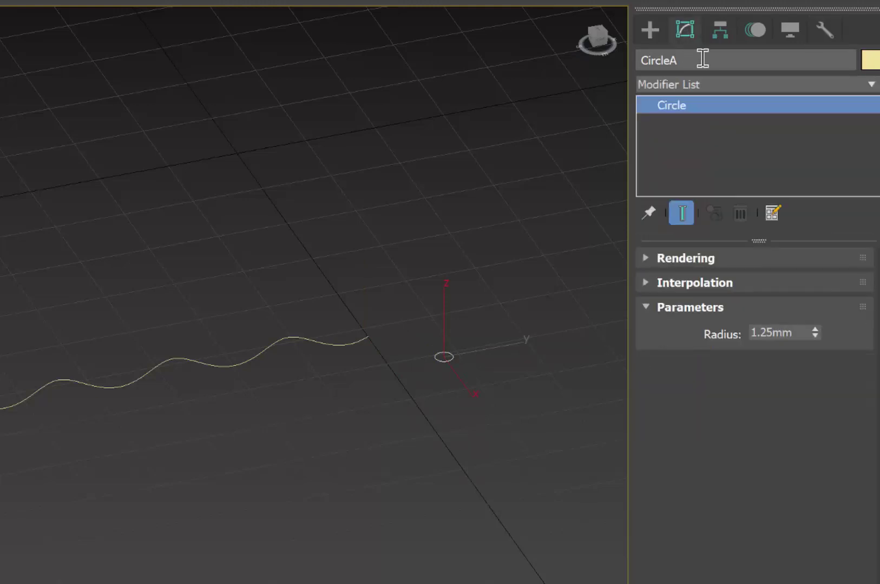
{"action": "left_click", "coordinate": [872, 85]}
{"action": "left_click_drag", "start_coordinate": [872, 157], "coordinate": [867, 268]}
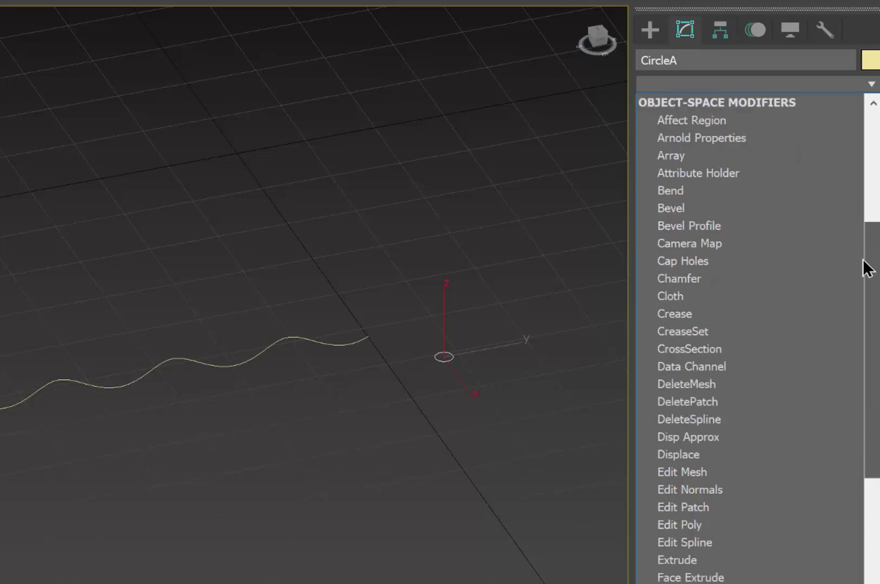
{"action": "left_click", "coordinate": [701, 559]}
{"action": "double_click", "coordinate": [796, 286]}
{"action": "type", "text": "120"}
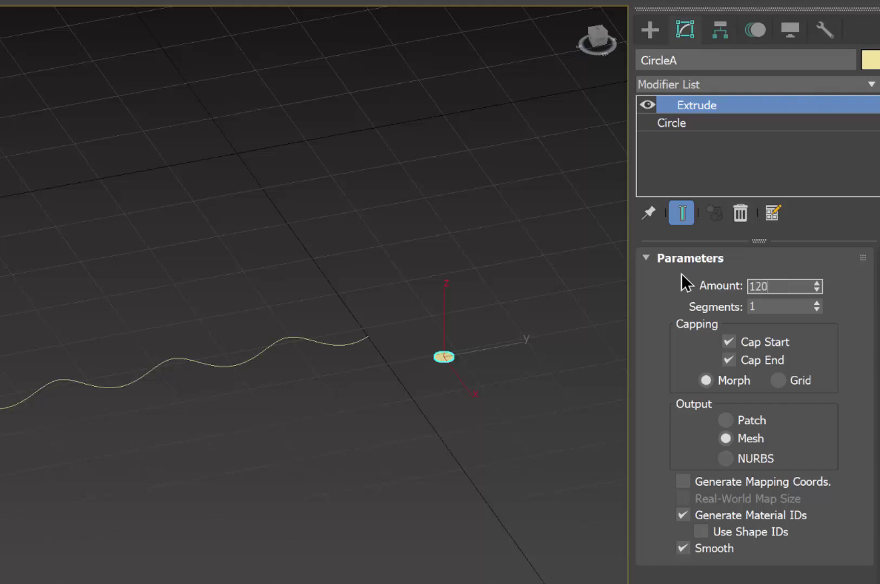
{"action": "key", "text": "Return"}
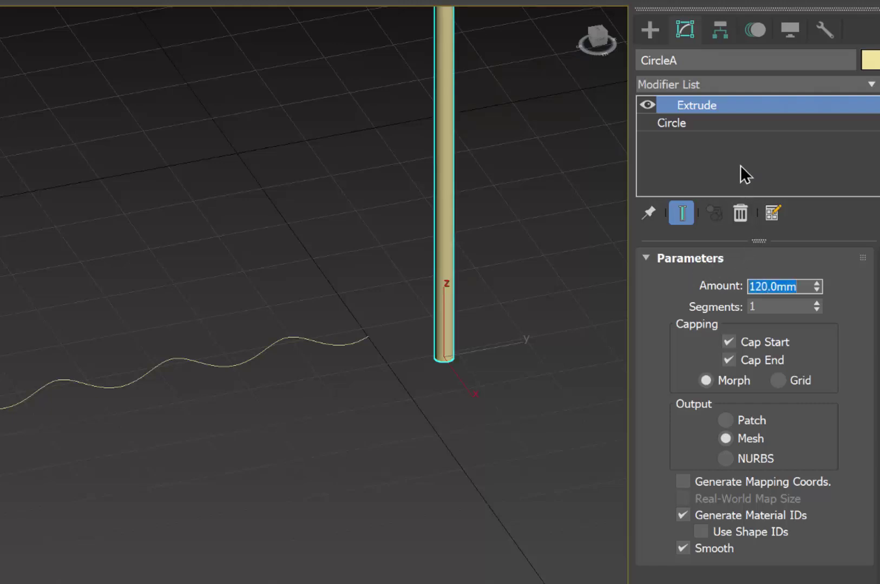
Add a Path Deform modifier to CircleA using HelixA as the path
{"action": "left_click", "coordinate": [869, 84]}
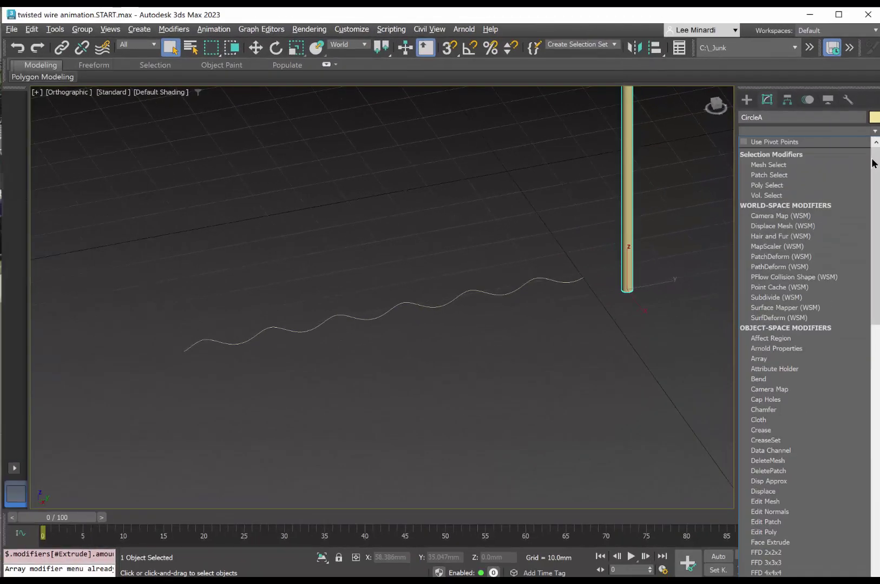
{"action": "left_click_drag", "start_coordinate": [872, 162], "coordinate": [872, 338]}
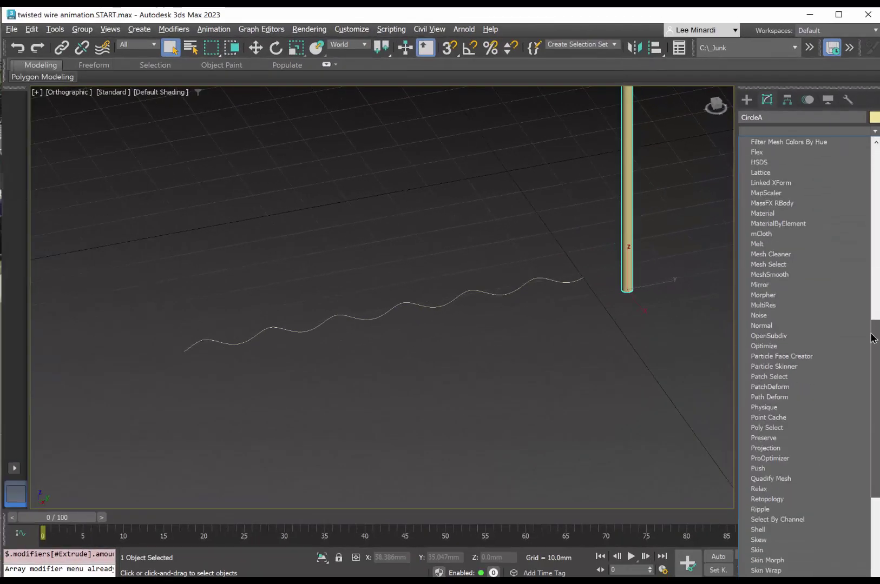
{"action": "left_click", "coordinate": [771, 397]}
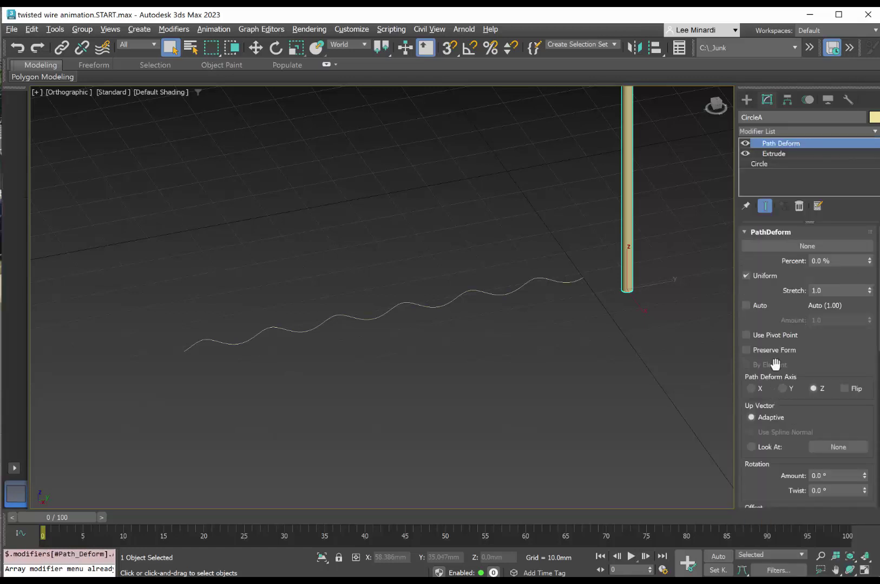
{"action": "left_click", "coordinate": [807, 246]}
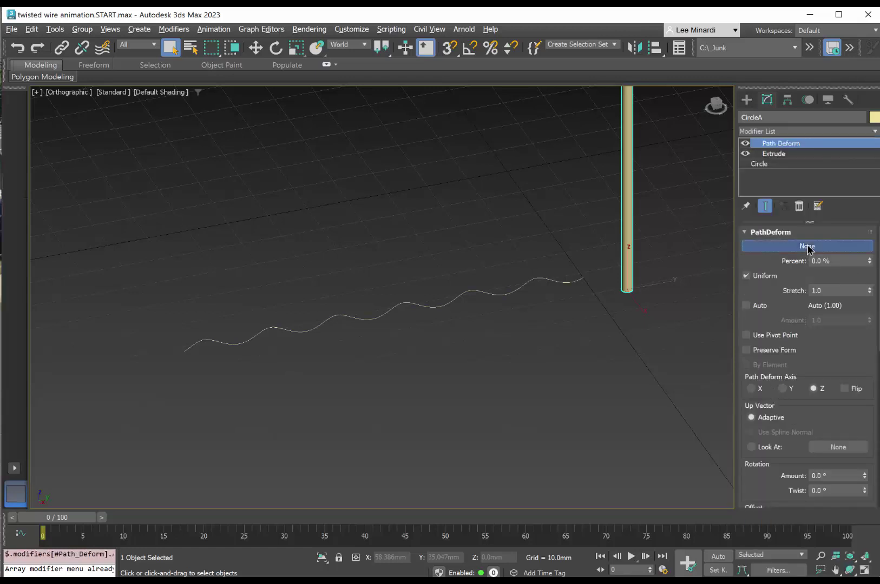
{"action": "left_click", "coordinate": [561, 282]}
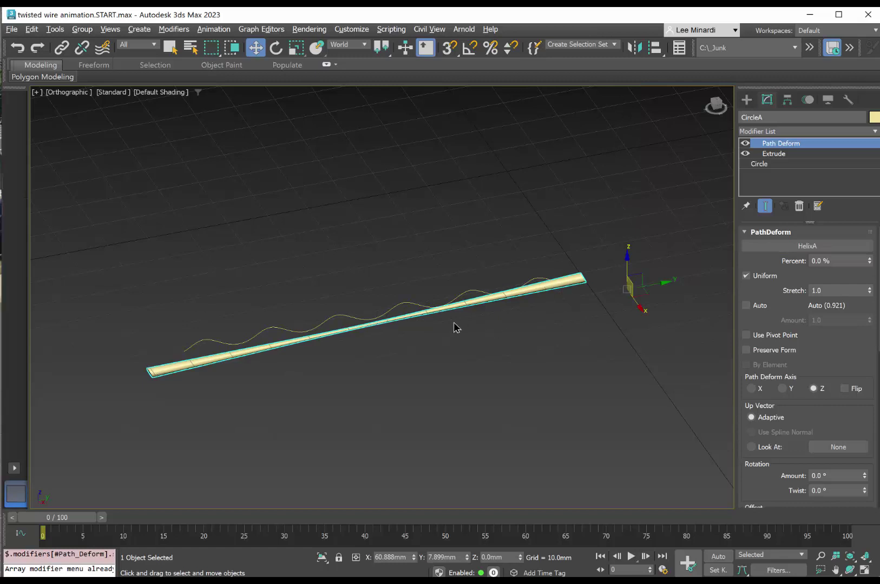
Raise CircleA's Extrude segments, trying 4, 50 and 100, settling on 60
{"action": "left_click", "coordinate": [777, 154]}
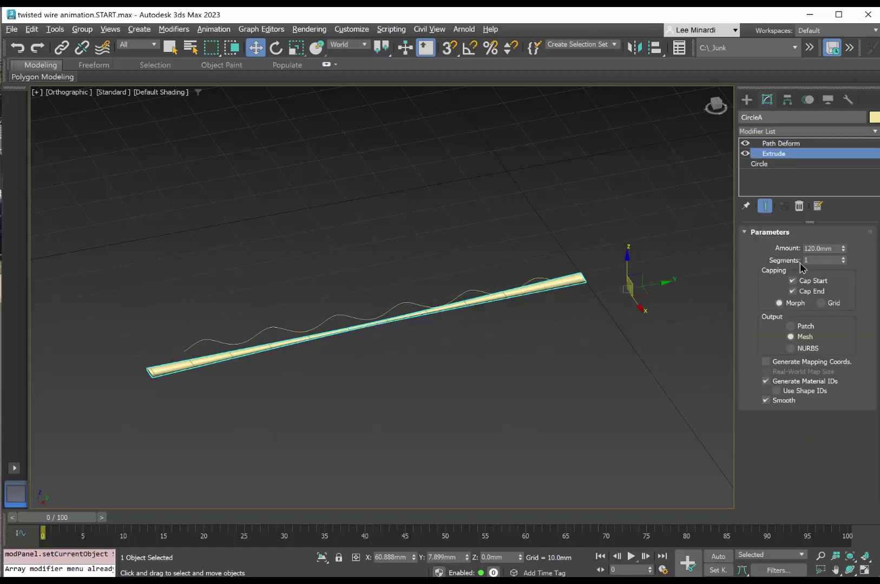
{"action": "double_click", "coordinate": [818, 260]}
{"action": "type", "text": "4"}
{"action": "key", "text": "Return"}
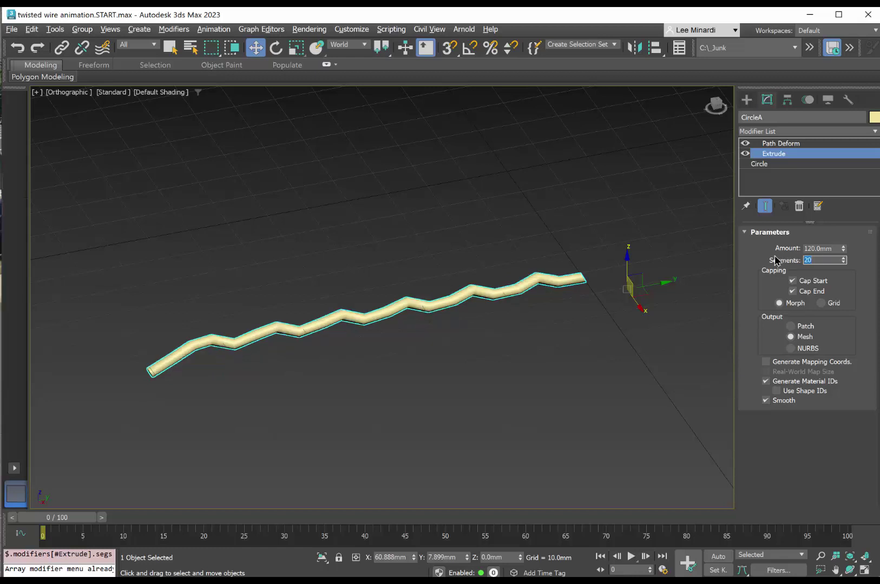
{"action": "key", "text": "Return"}
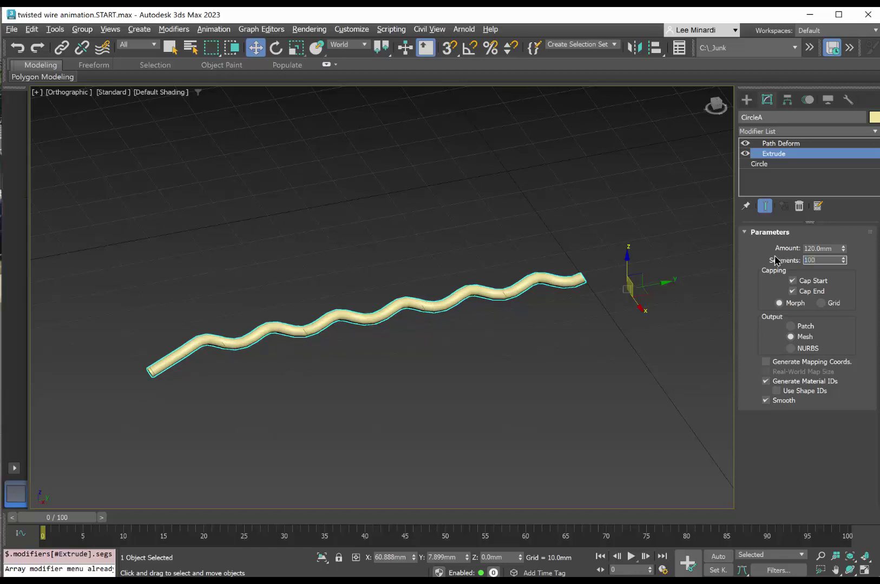
{"action": "key", "text": "Return"}
{"action": "left_click", "coordinate": [156, 93]}
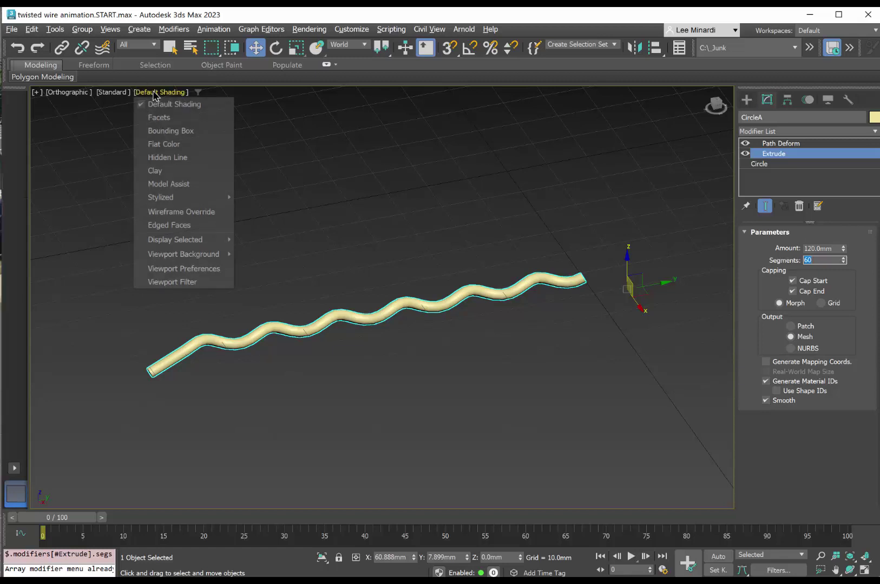
{"action": "left_click", "coordinate": [155, 212]}
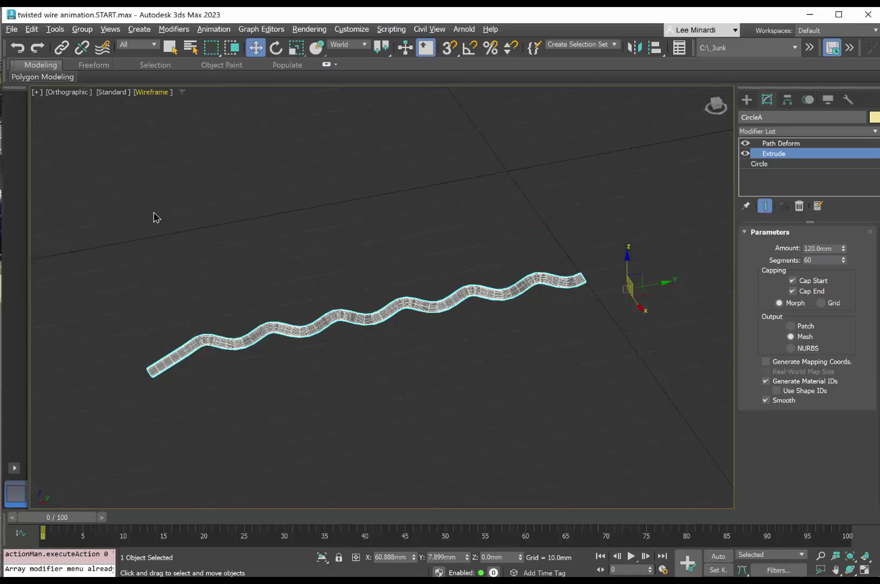
{"action": "left_click", "coordinate": [160, 93]}
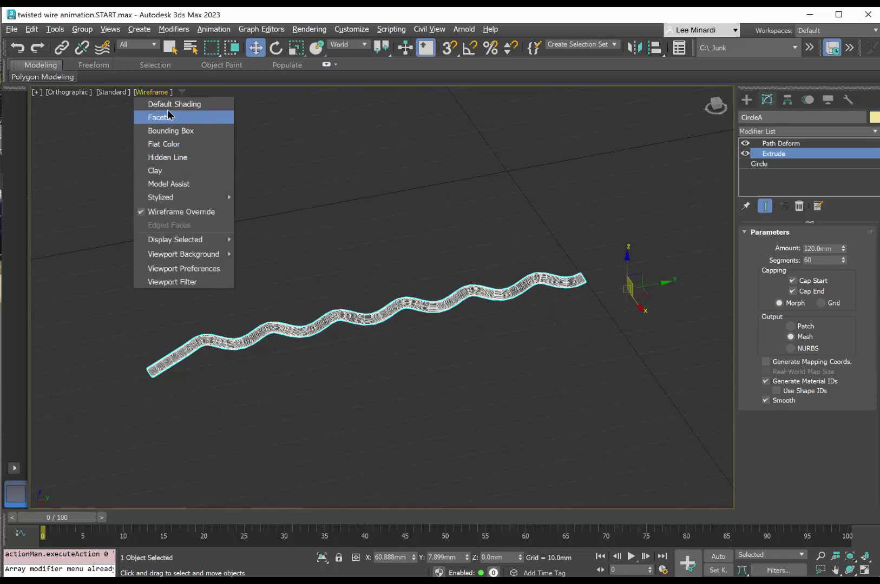
{"action": "left_click", "coordinate": [169, 106]}
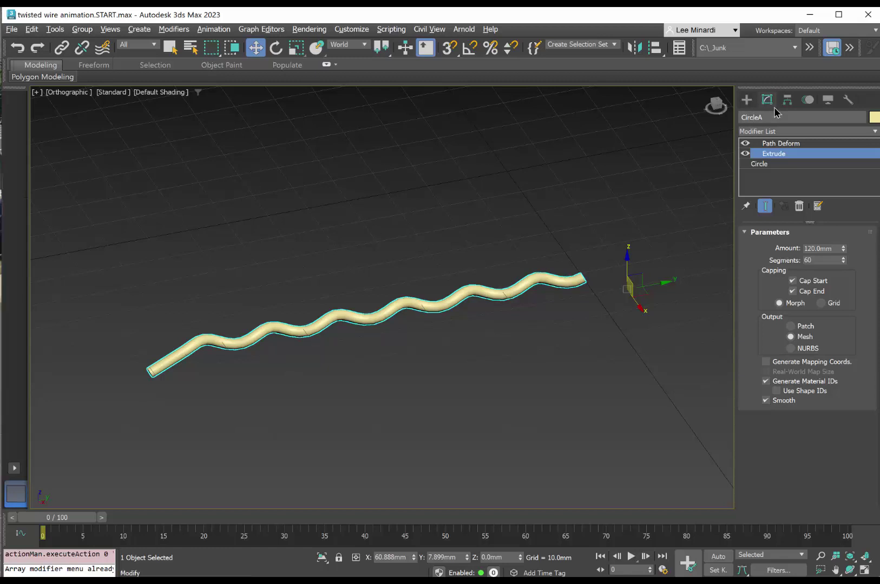
Create a Dummy helper, Dummy001, beside the end of the cream tube
{"action": "left_click", "coordinate": [746, 100]}
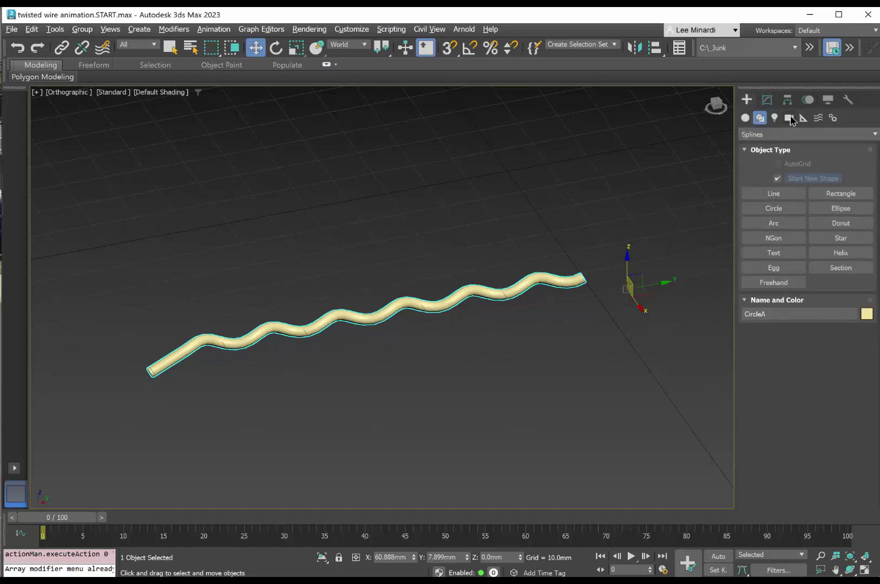
{"action": "left_click", "coordinate": [804, 117]}
{"action": "left_click", "coordinate": [769, 180]}
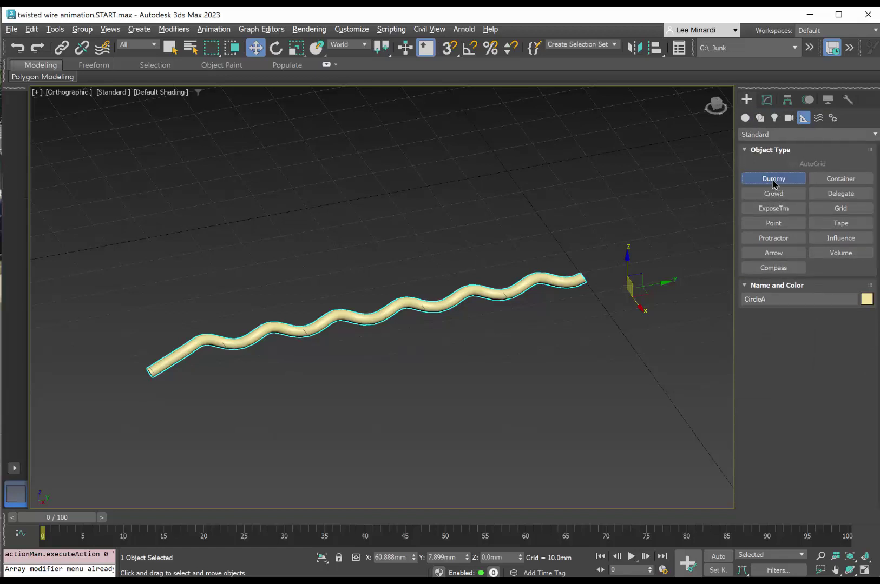
{"action": "left_click_drag", "start_coordinate": [542, 324], "coordinate": [559, 336]}
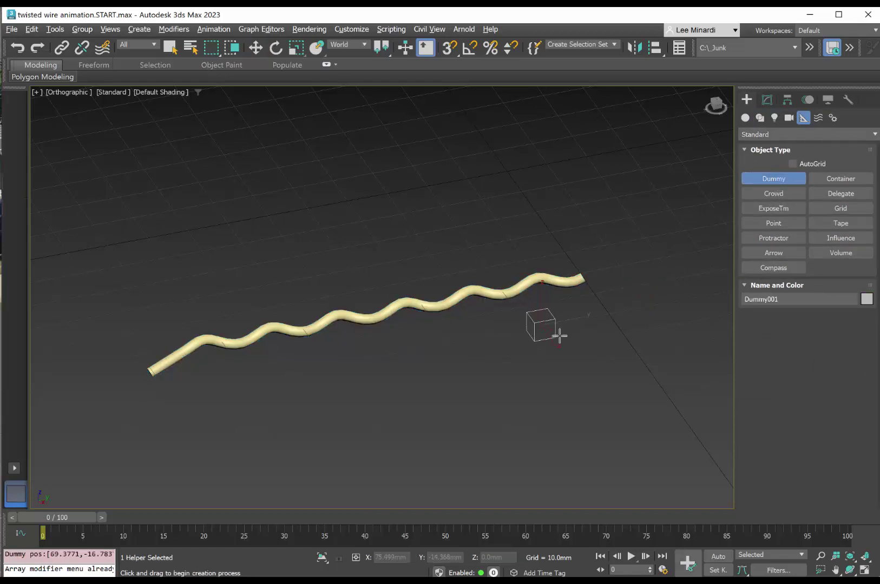
Assign Dummy001's position a Path Constraint targeting the HelixA spline
{"action": "left_click", "coordinate": [807, 101]}
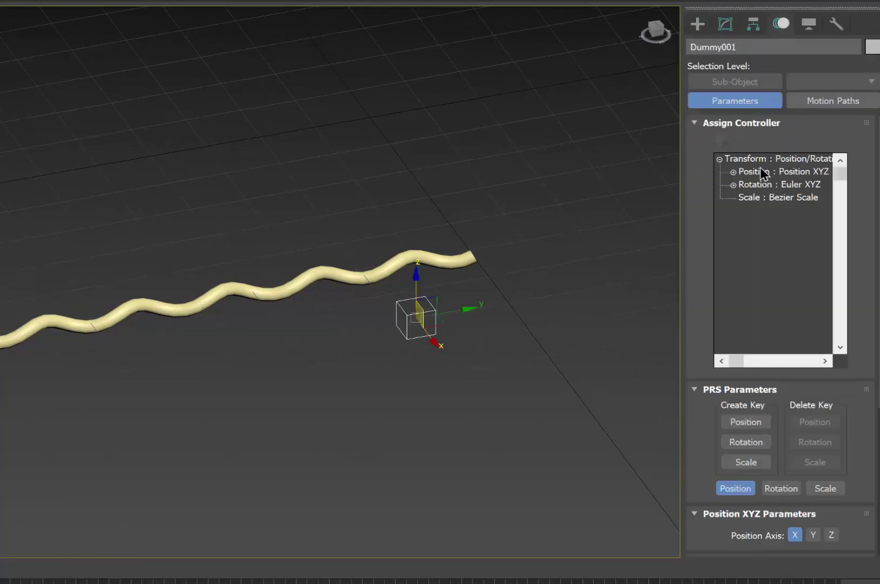
{"action": "left_click", "coordinate": [752, 172]}
{"action": "left_click", "coordinate": [723, 142]}
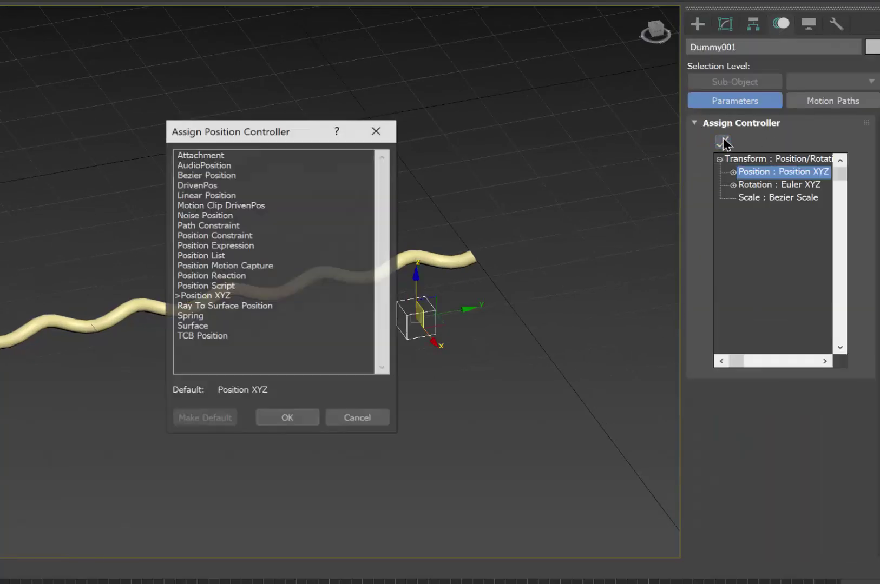
{"action": "double_click", "coordinate": [206, 225]}
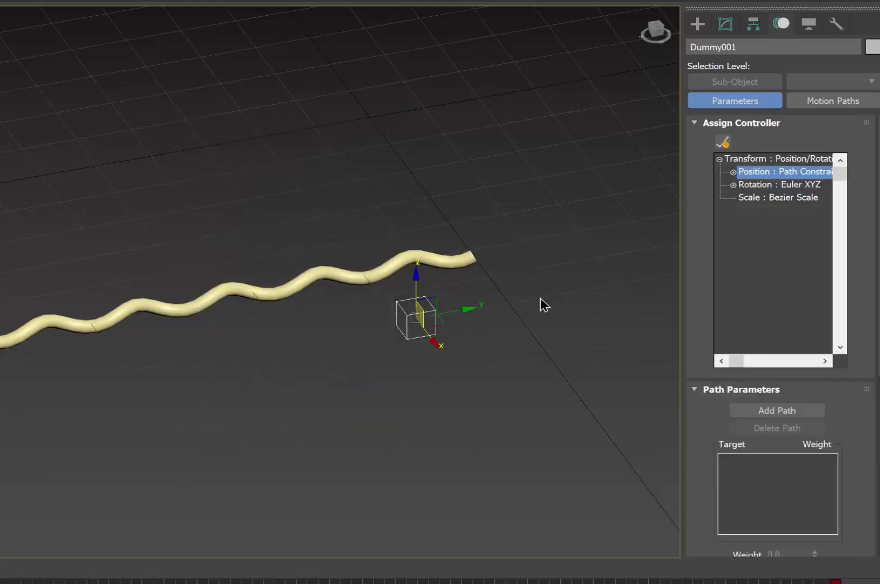
{"action": "left_click", "coordinate": [757, 411]}
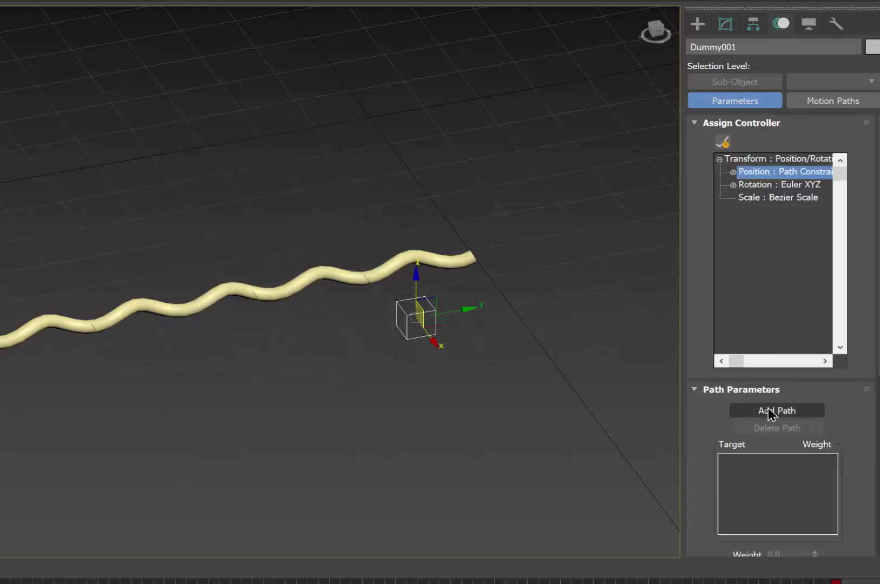
{"action": "left_click", "coordinate": [340, 277]}
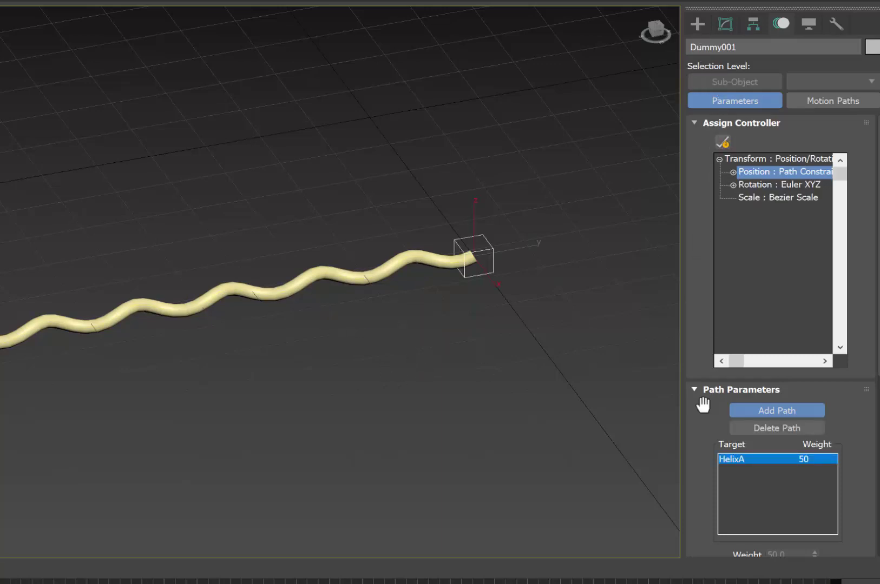
Enable Follow on Dummy001's path constraint and scrub time to watch it travel along HelixA
{"action": "left_click_drag", "start_coordinate": [701, 409], "coordinate": [716, 196]}
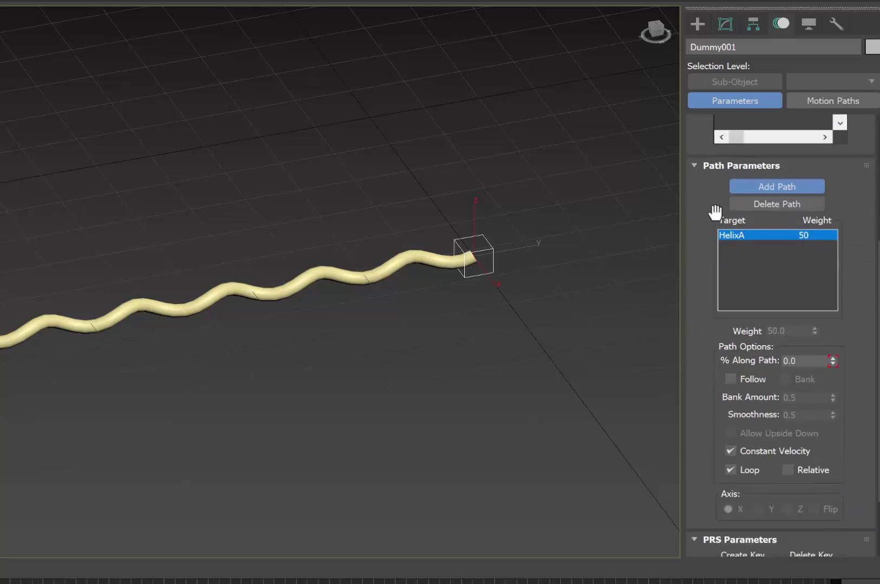
{"action": "left_click", "coordinate": [733, 380]}
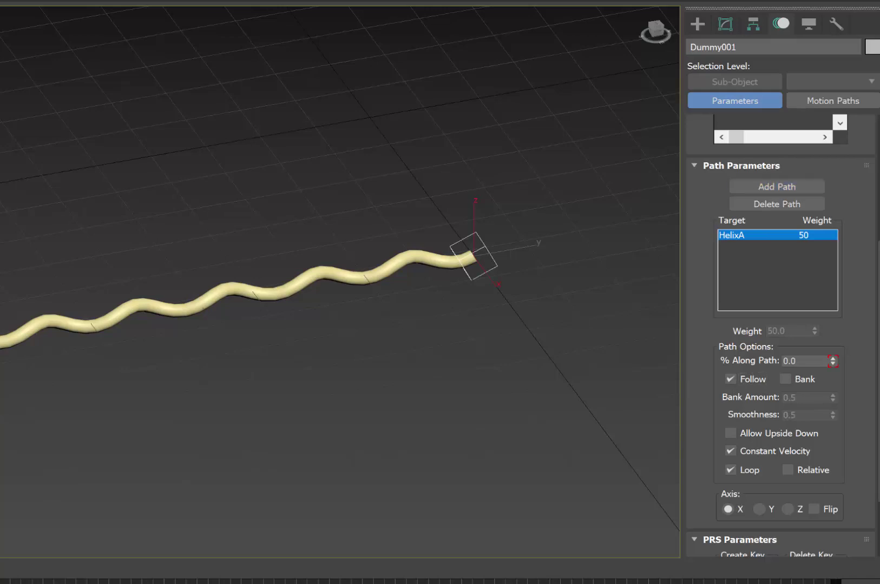
{"action": "left_click_drag", "start_coordinate": [1, 569], "coordinate": [246, 443]}
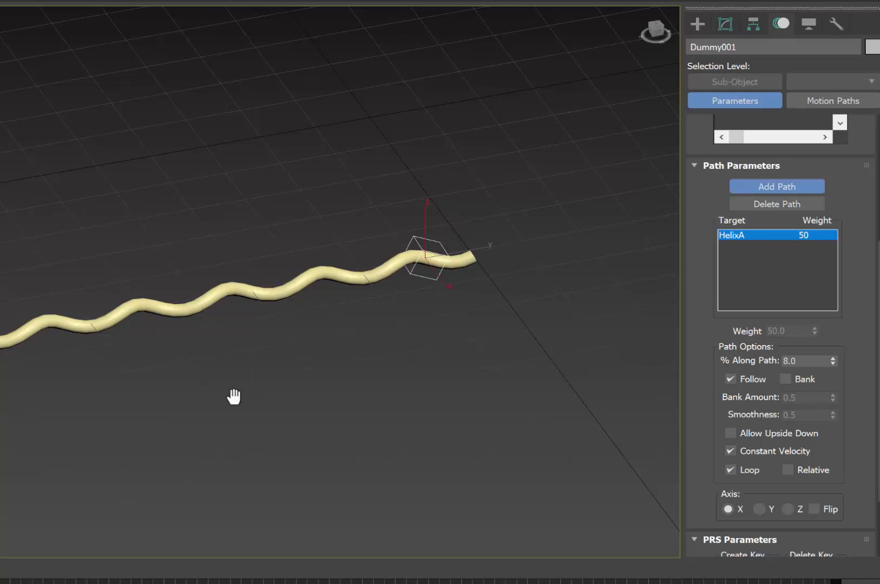
Frame the tube and dummy, then select CircleA to show its Path Deform settings
{"action": "middle_click_drag", "start_coordinate": [222, 406], "coordinate": [281, 419]}
{"action": "scroll", "coordinate": [281, 414], "scroll_direction": "up", "scroll_amount": 3}
{"action": "middle_click_drag", "start_coordinate": [388, 370], "coordinate": [307, 411]}
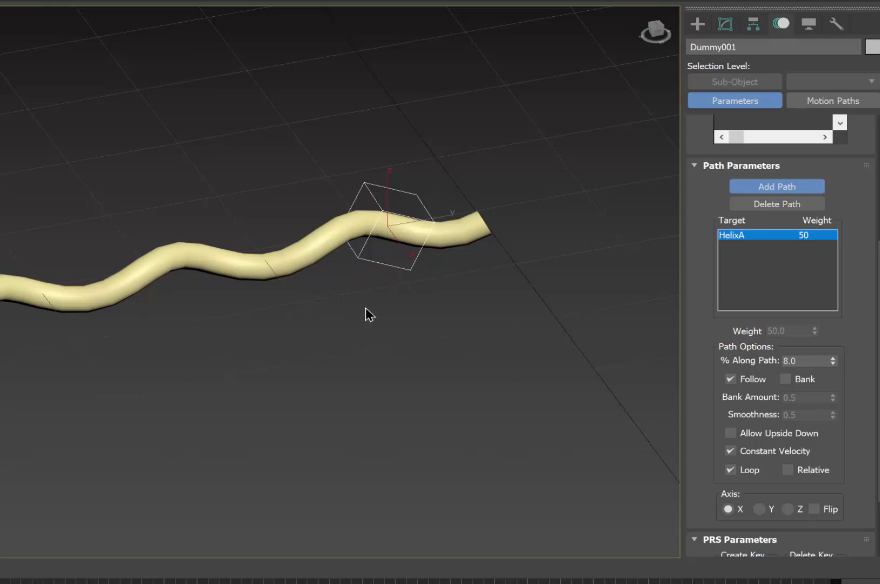
{"action": "left_click", "coordinate": [334, 337]}
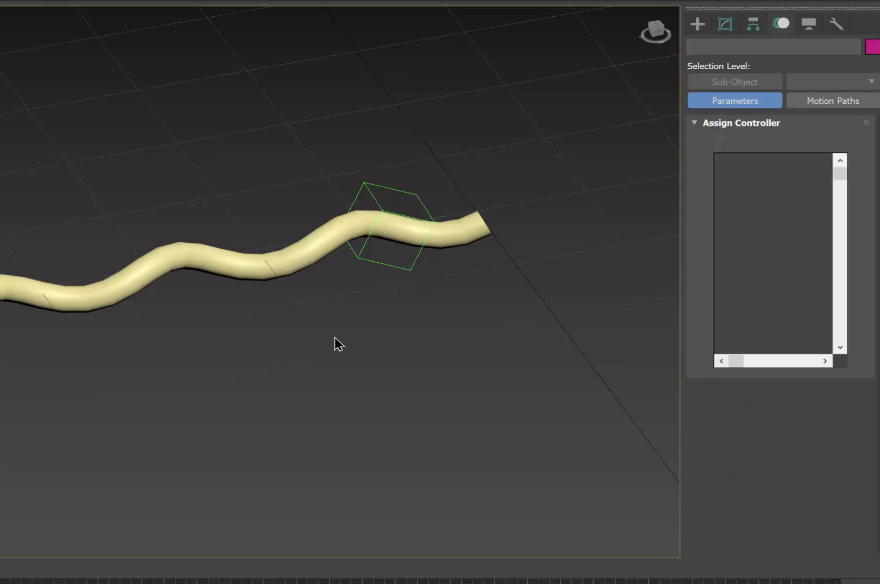
{"action": "left_click", "coordinate": [299, 261]}
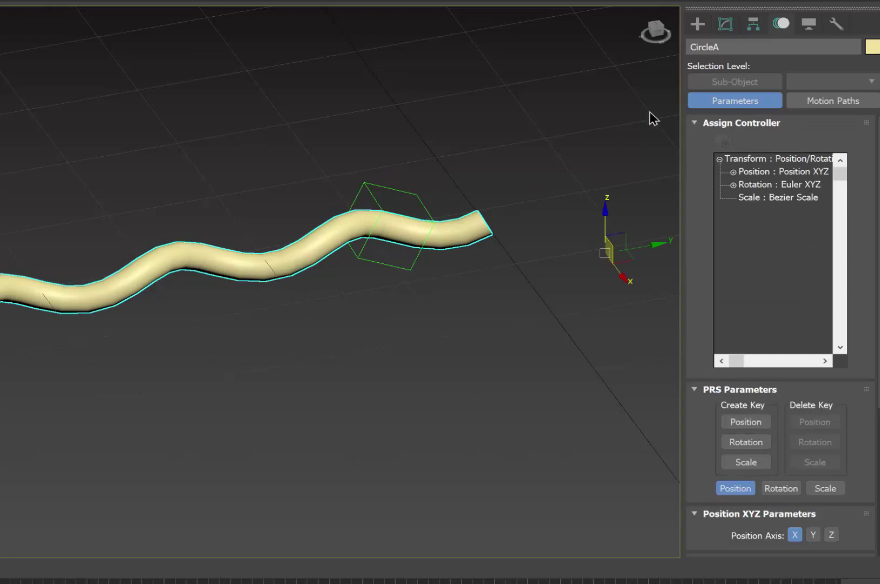
{"action": "left_click", "coordinate": [725, 24]}
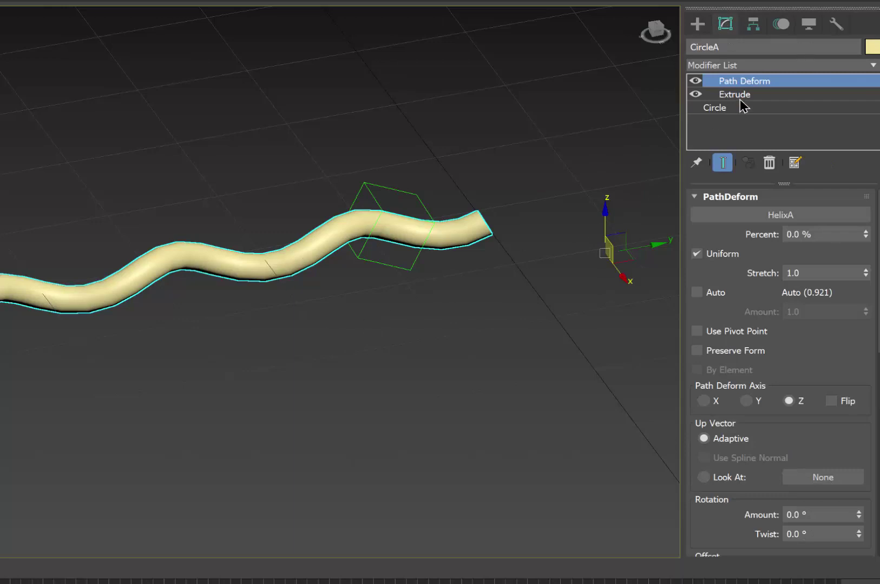
Wire CircleA's Extrude Amount to Dummy001's path Percent, with Percent driving Amount
{"action": "right_click", "coordinate": [313, 258]}
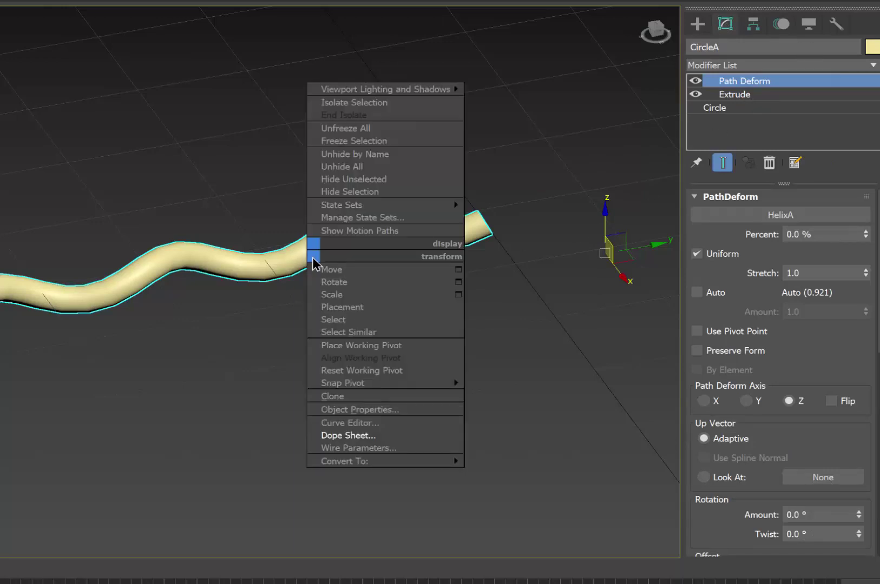
{"action": "left_click", "coordinate": [368, 448]}
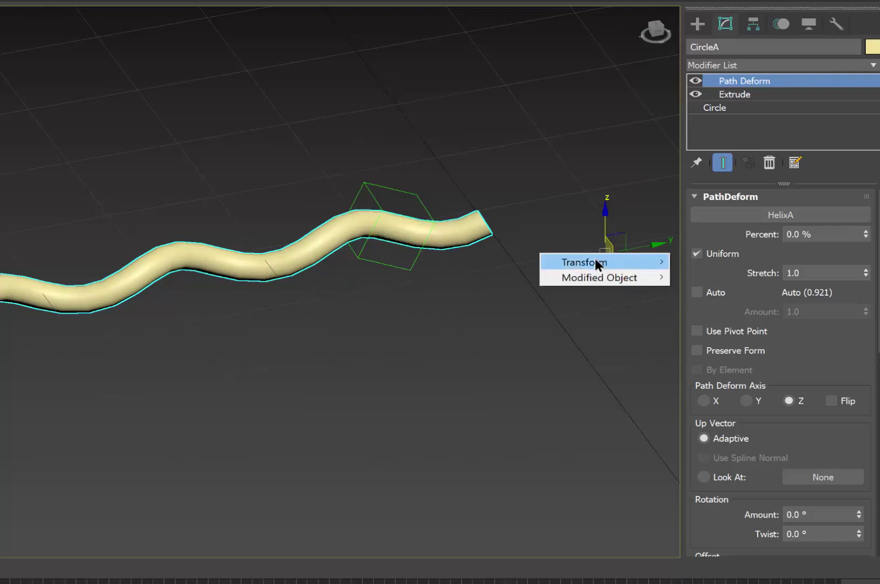
{"action": "mouse_move", "coordinate": [595, 283]}
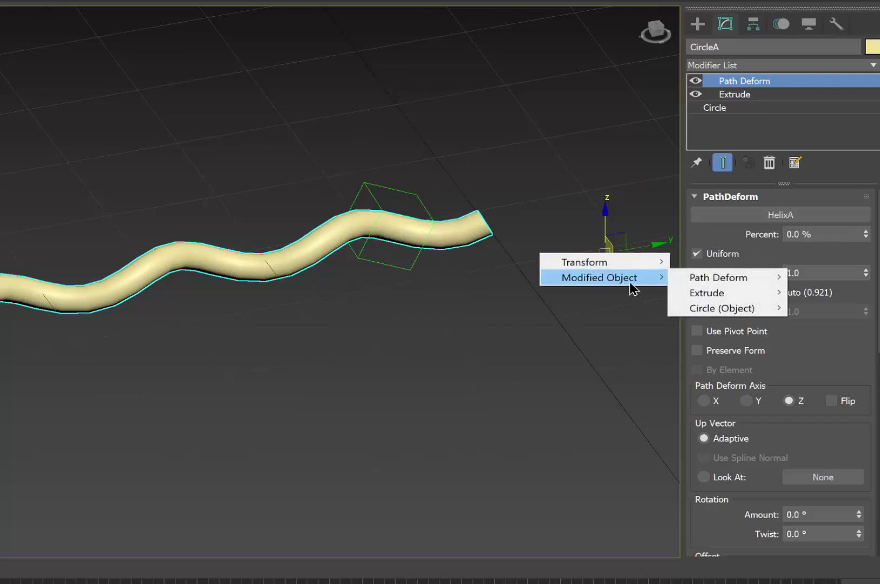
{"action": "mouse_move", "coordinate": [709, 293]}
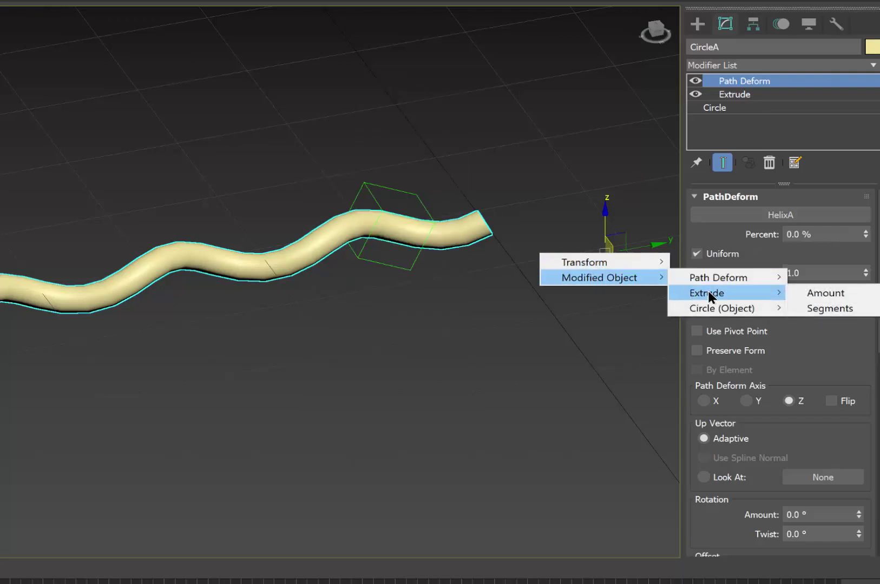
{"action": "left_click", "coordinate": [821, 294]}
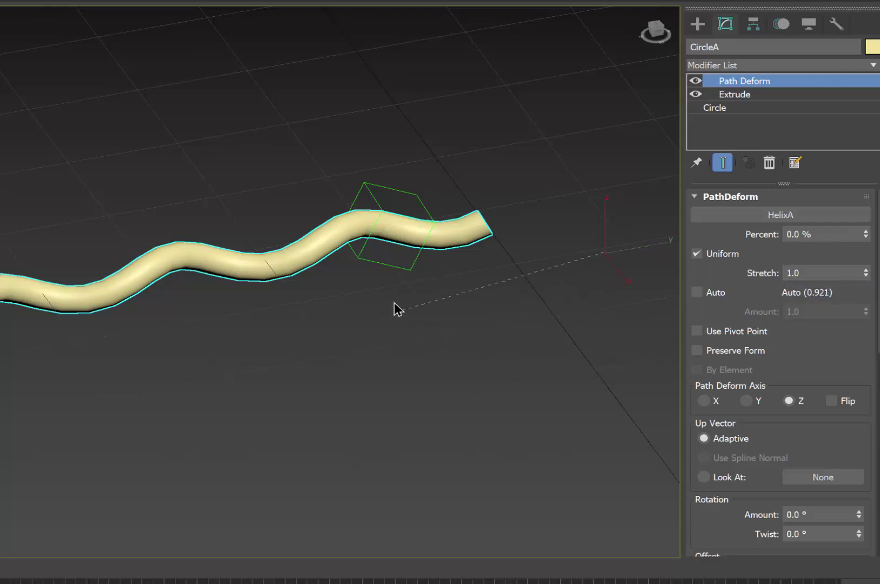
{"action": "left_click", "coordinate": [388, 266]}
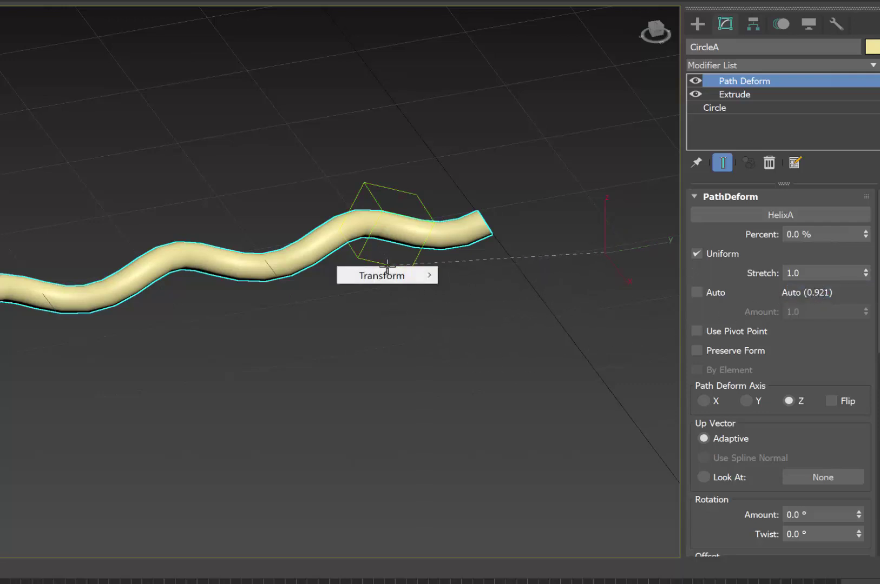
{"action": "mouse_move", "coordinate": [390, 276]}
{"action": "mouse_move", "coordinate": [474, 275]}
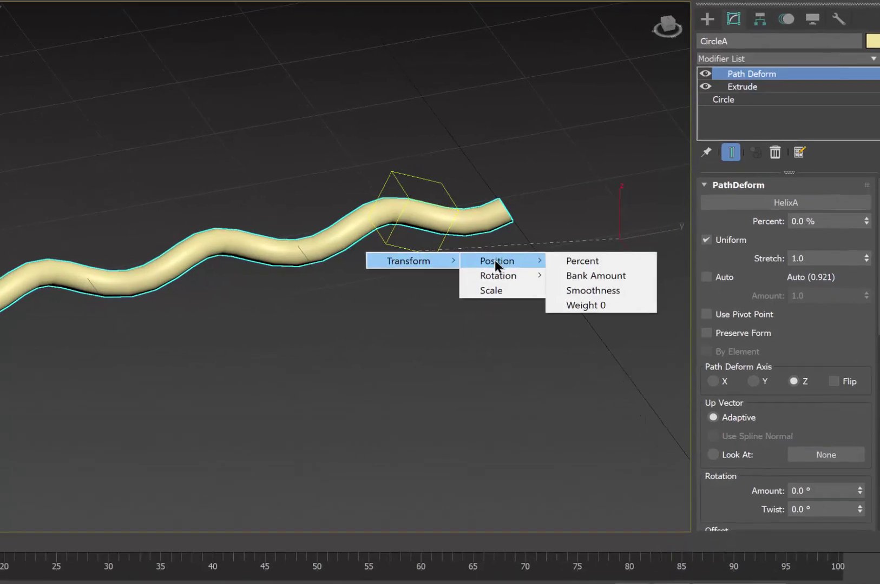
{"action": "left_click", "coordinate": [583, 261]}
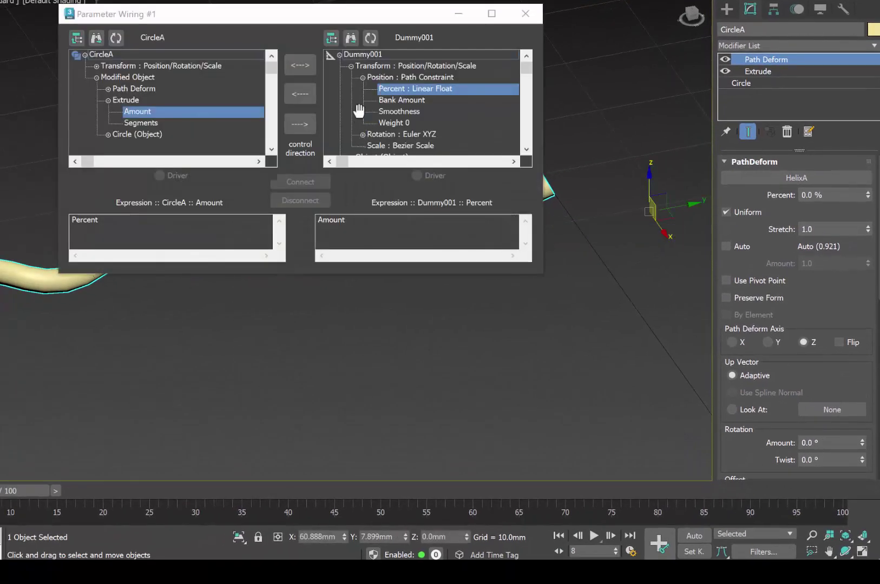
{"action": "left_click", "coordinate": [300, 94]}
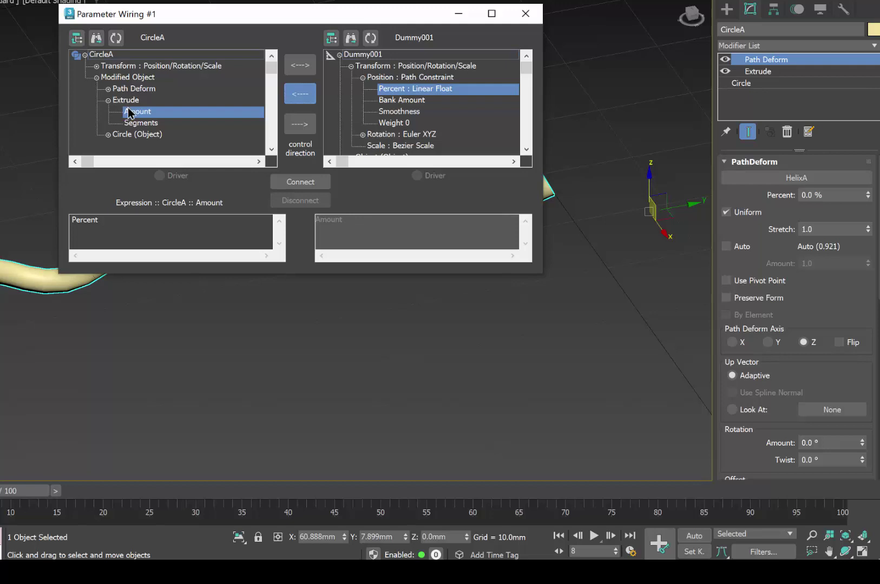
Enter the expression Percent * 110.5 and connect the wire
{"action": "left_click", "coordinate": [105, 219]}
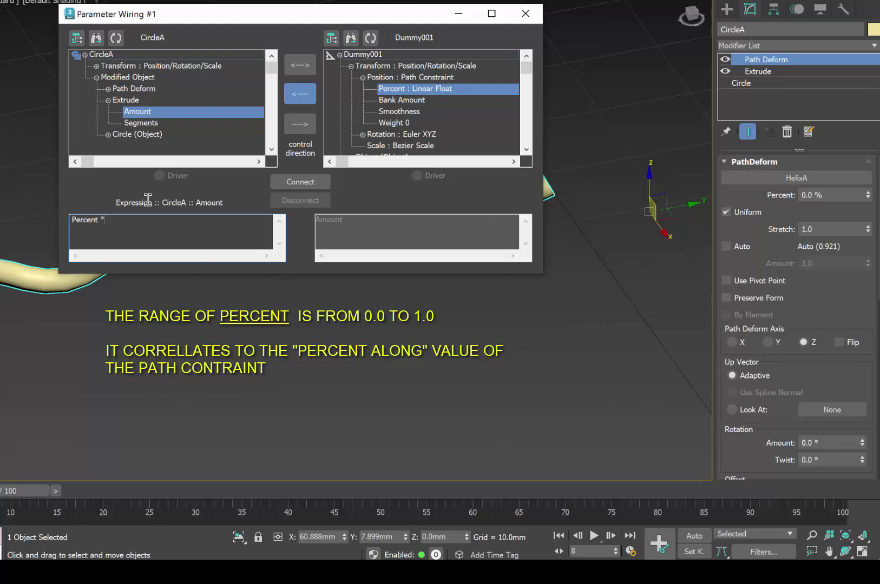
{"action": "type", "text": "* 110.5"}
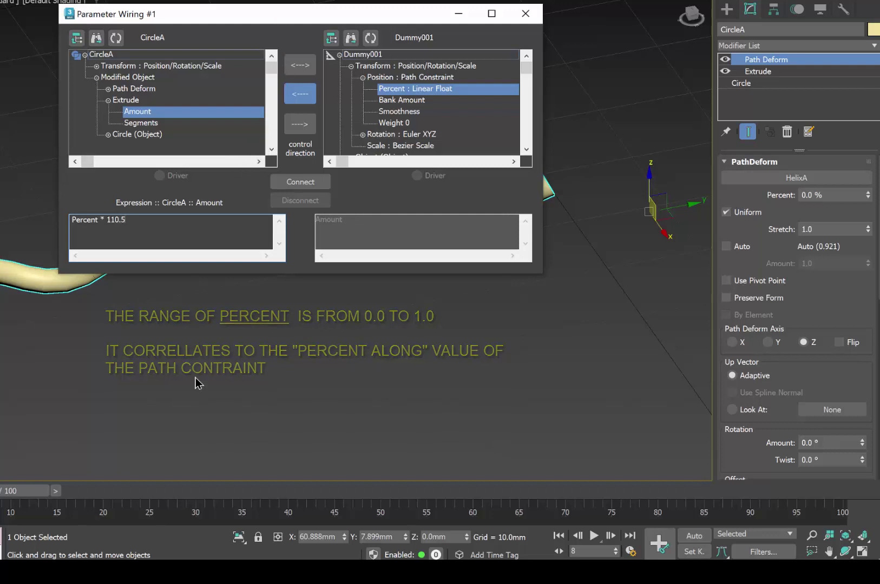
{"action": "middle_click_drag", "start_coordinate": [211, 348], "coordinate": [278, 439]}
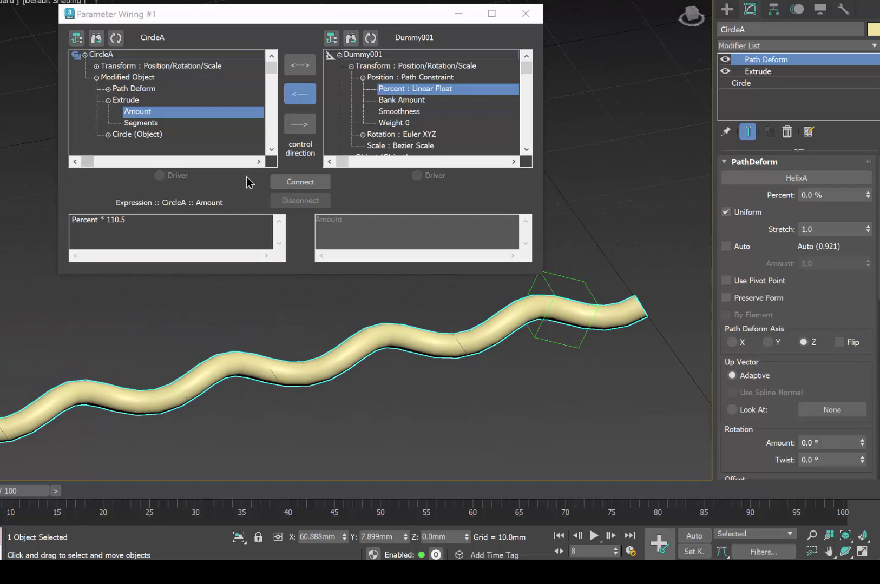
{"action": "left_click", "coordinate": [291, 184]}
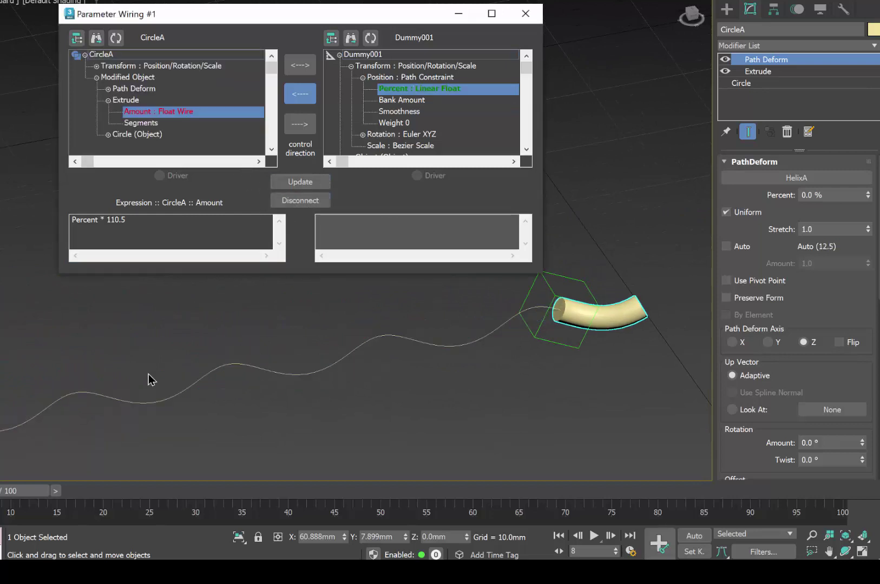
Scrub the timeline to watch the tube grow along the helix and retract, ending at frame 31
{"action": "left_click_drag", "start_coordinate": [18, 496], "coordinate": [300, 462]}
{"action": "left_click_drag", "start_coordinate": [247, 481], "coordinate": [186, 485]}
{"action": "middle_click_drag", "start_coordinate": [301, 405], "coordinate": [287, 401]}
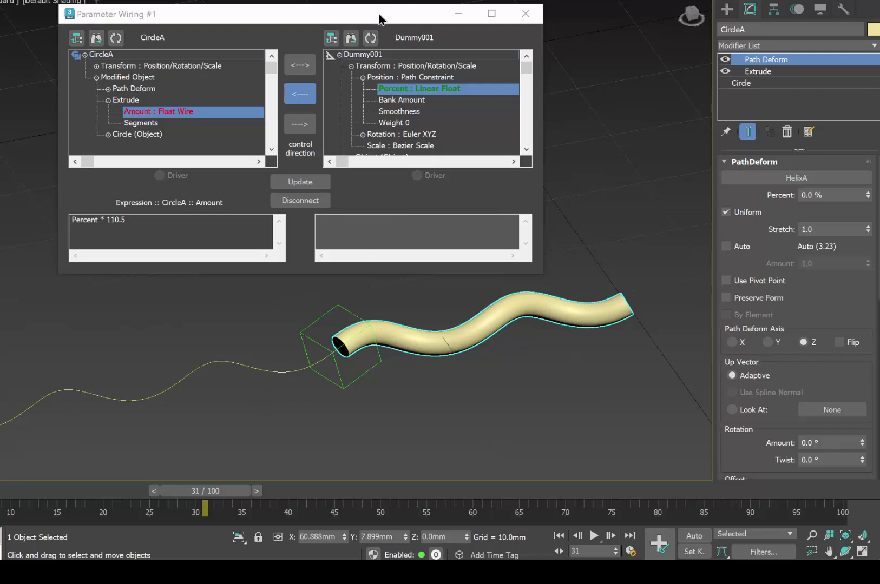
Move the Parameter Wiring dialog aside and close it
{"action": "left_click_drag", "start_coordinate": [380, 15], "coordinate": [292, 26]}
{"action": "left_click", "coordinate": [399, 20]}
{"action": "middle_click_drag", "start_coordinate": [421, 153], "coordinate": [285, 181]}
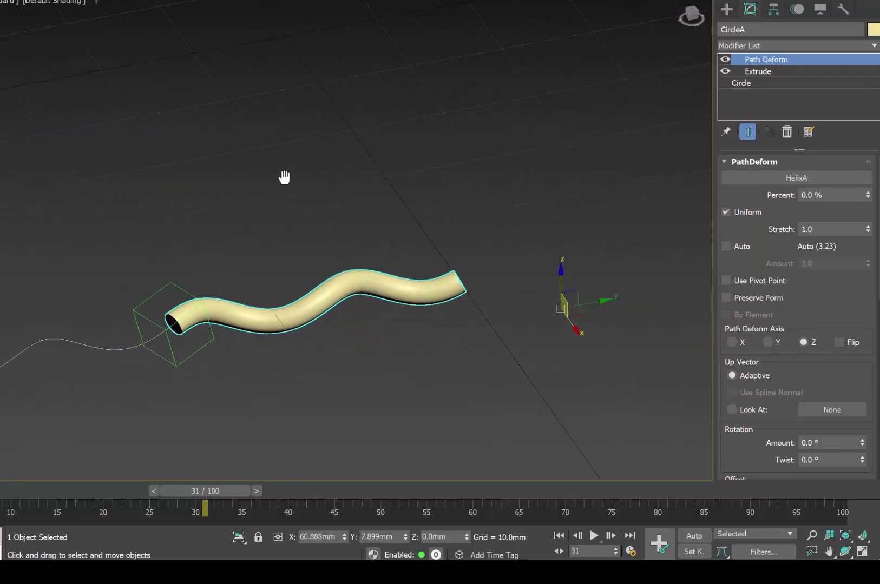
Draw a new Standard Primitives cylinder in the viewport
{"action": "left_click", "coordinate": [725, 9]}
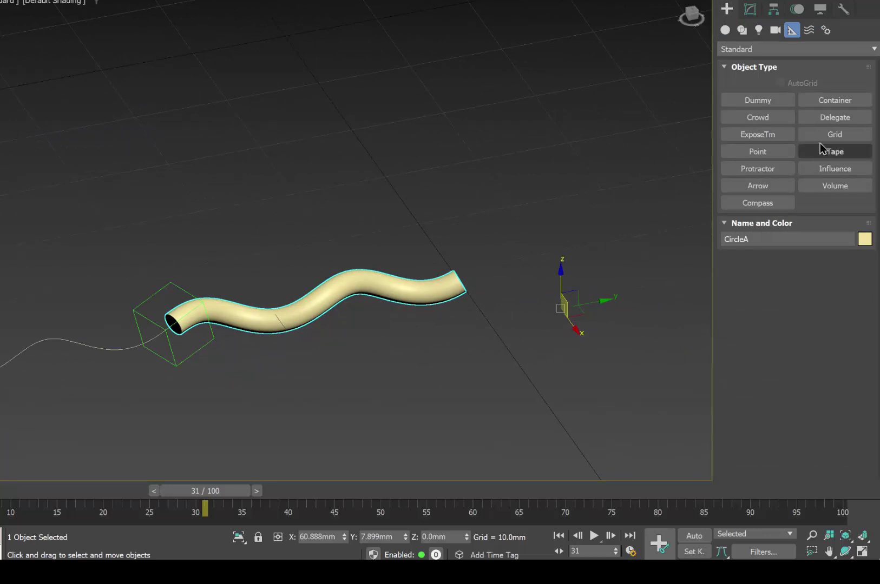
{"action": "left_click", "coordinate": [725, 30]}
{"action": "left_click", "coordinate": [758, 134]}
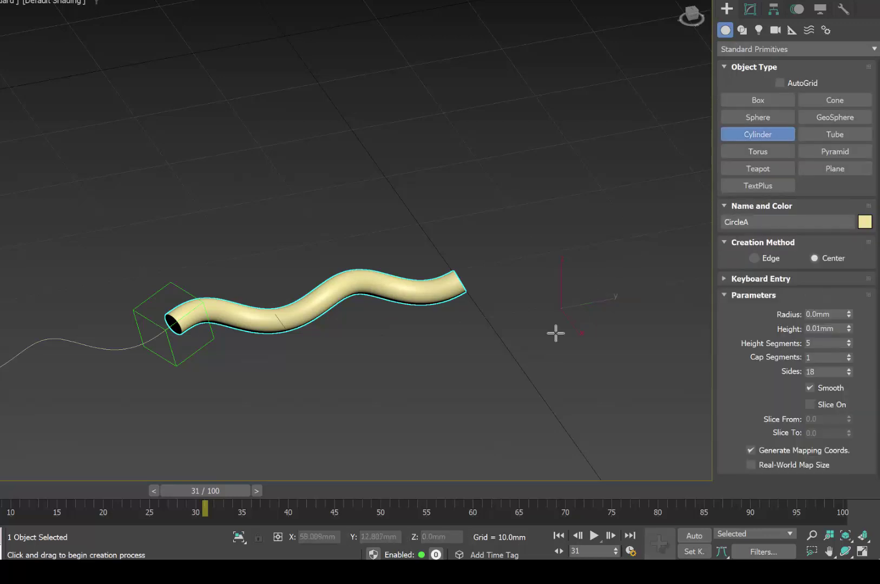
{"action": "left_click_drag", "start_coordinate": [527, 346], "coordinate": [548, 340]}
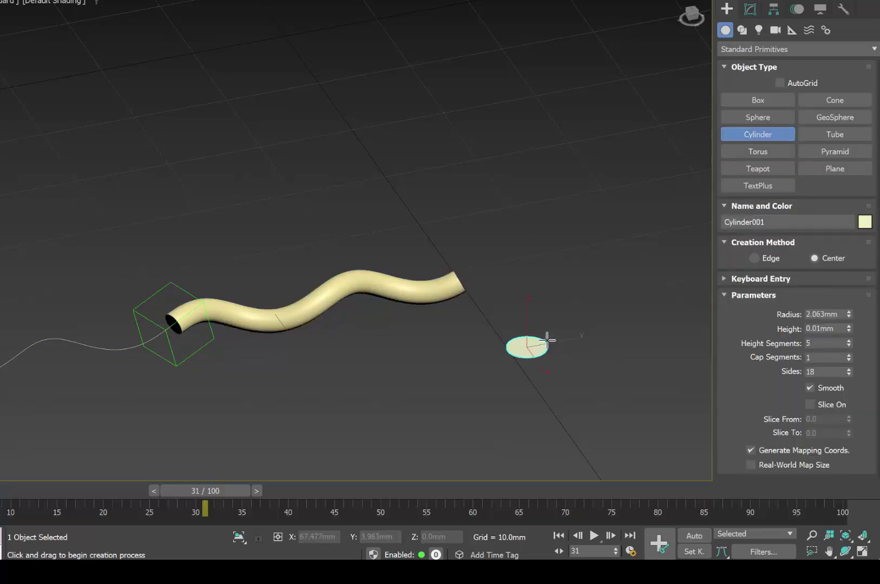
{"action": "left_click", "coordinate": [524, 61]}
Set the cylinder's Radius to 1.25mm and Height to 120mm in the Modify panel
{"action": "left_click", "coordinate": [754, 11]}
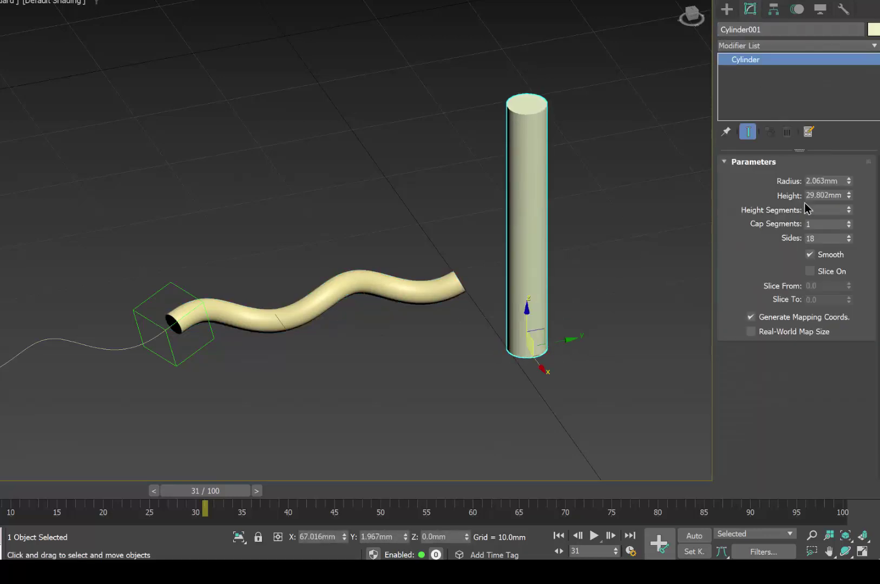
{"action": "left_click", "coordinate": [817, 181]}
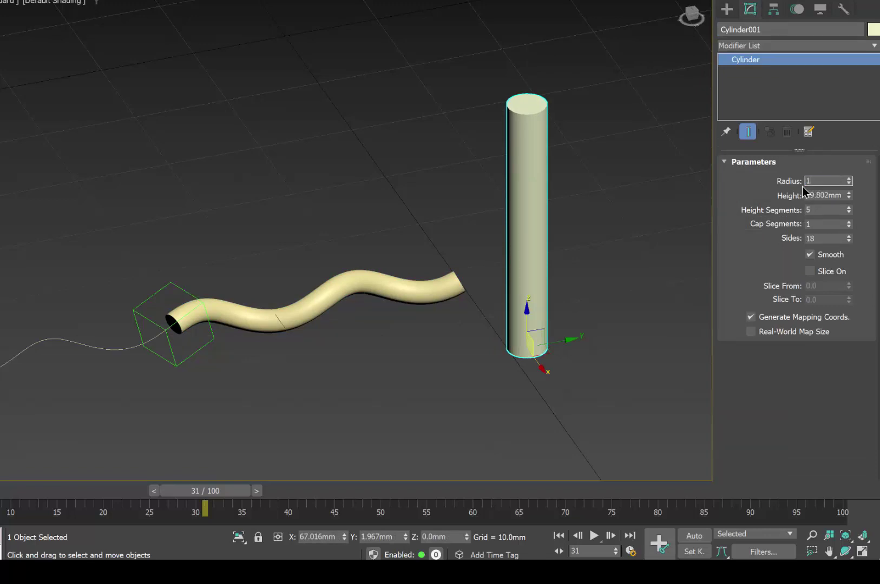
{"action": "type", "text": "1.25"}
{"action": "key", "text": "Return"}
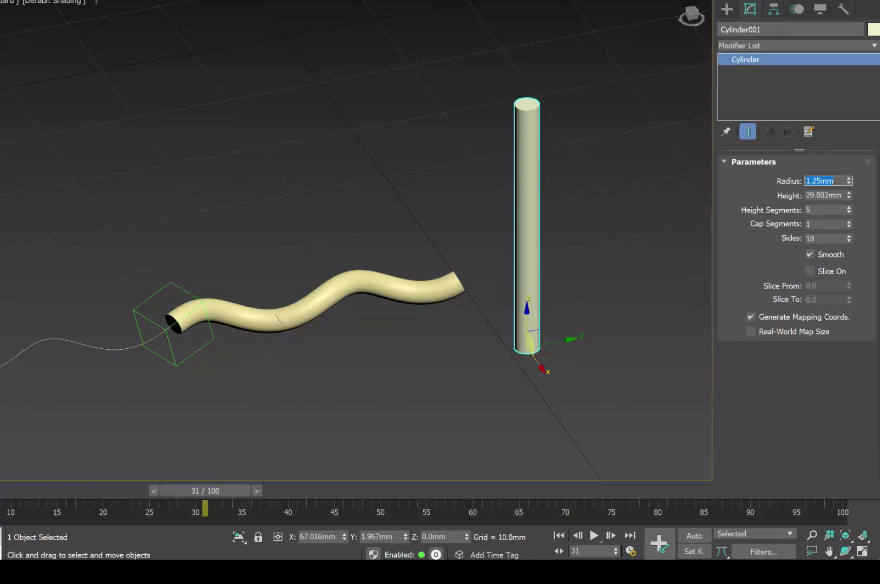
{"action": "left_click", "coordinate": [821, 195]}
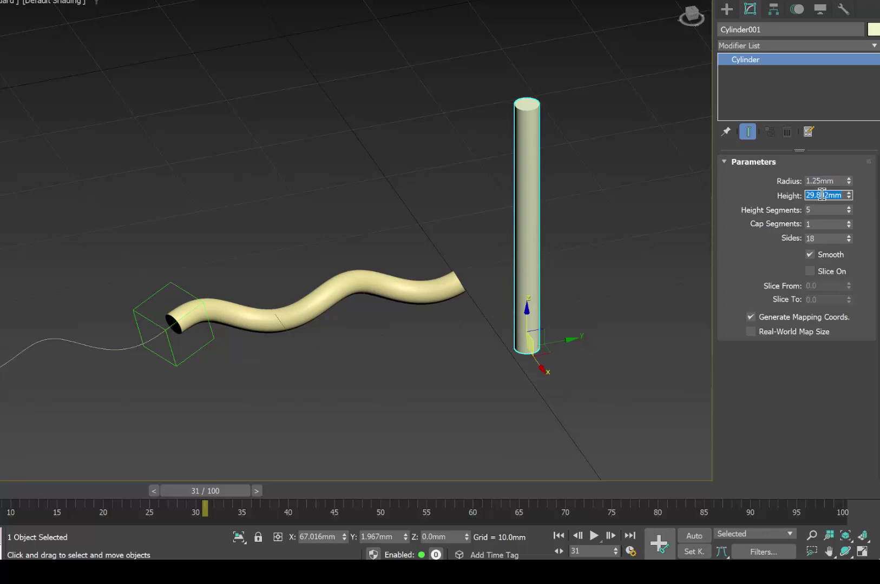
{"action": "type", "text": "120"}
{"action": "key", "text": "Return"}
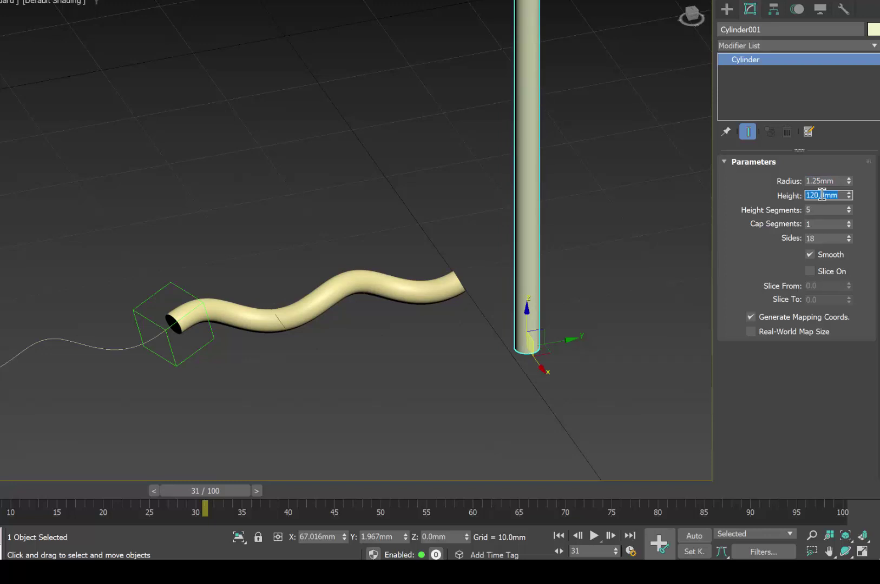
{"action": "scroll", "coordinate": [659, 171], "scroll_direction": "down", "scroll_amount": 4}
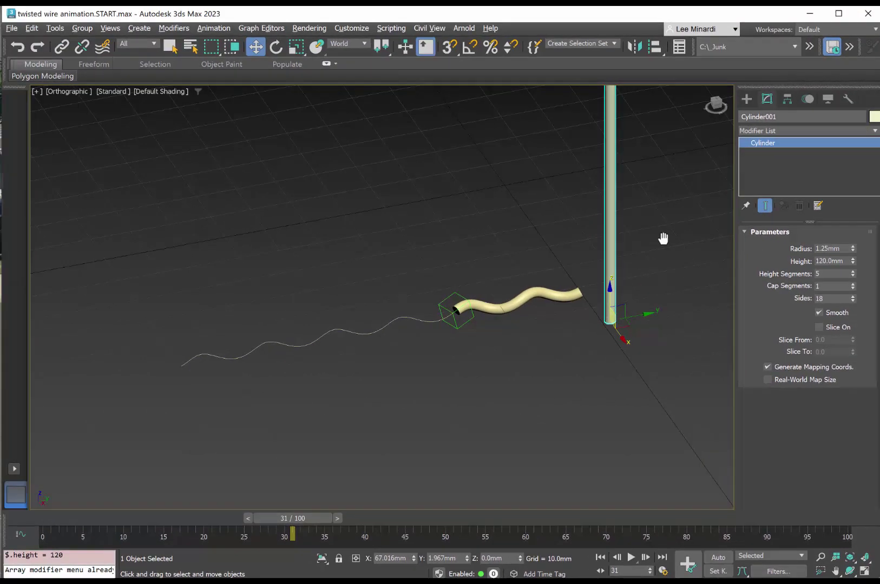
Align Cylinder001 to Dummy001, matching X/Y/Z position and its axis orientation
{"action": "left_click", "coordinate": [655, 46]}
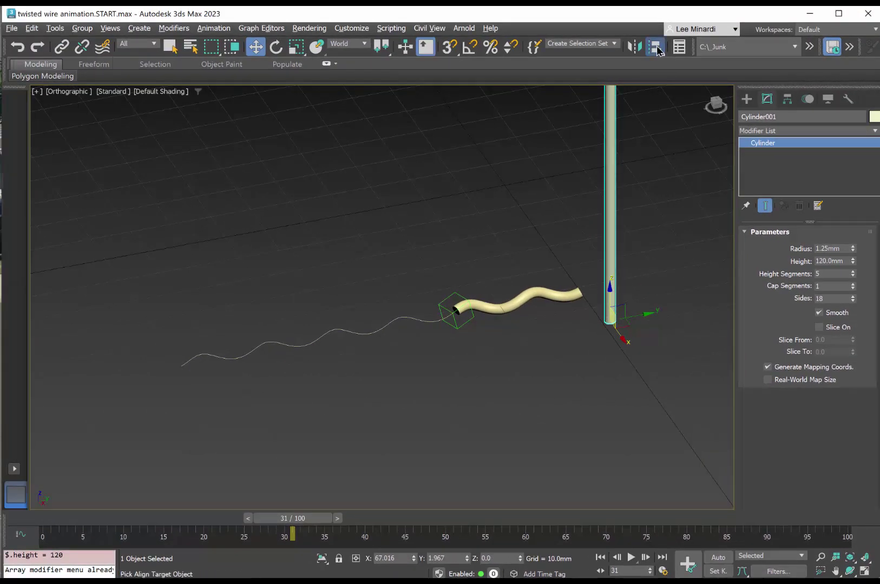
{"action": "left_click", "coordinate": [466, 322]}
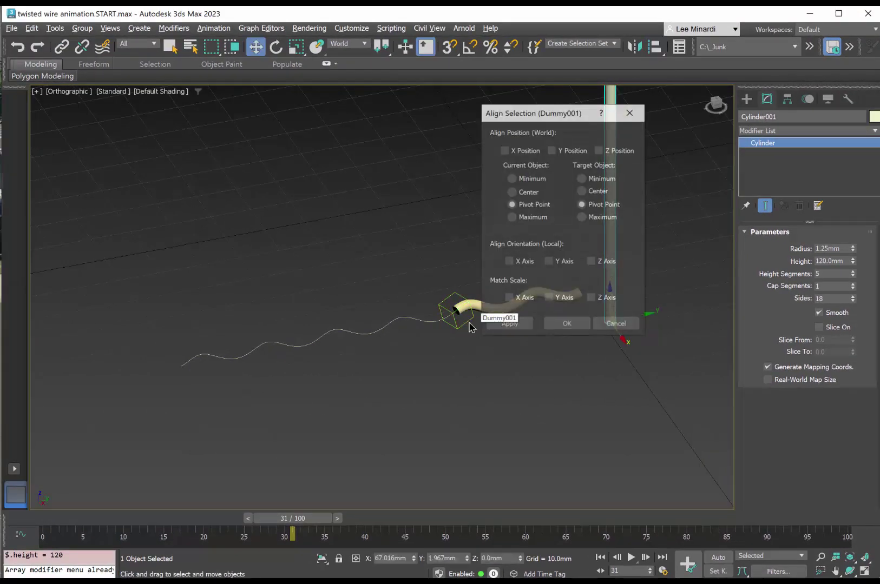
{"action": "left_click", "coordinate": [504, 150]}
{"action": "left_click", "coordinate": [552, 150]}
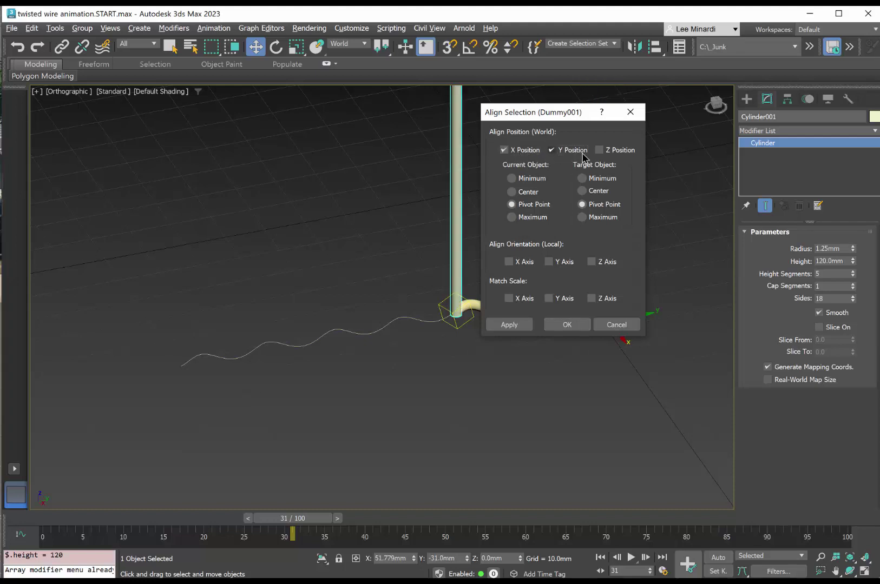
{"action": "left_click", "coordinate": [599, 151]}
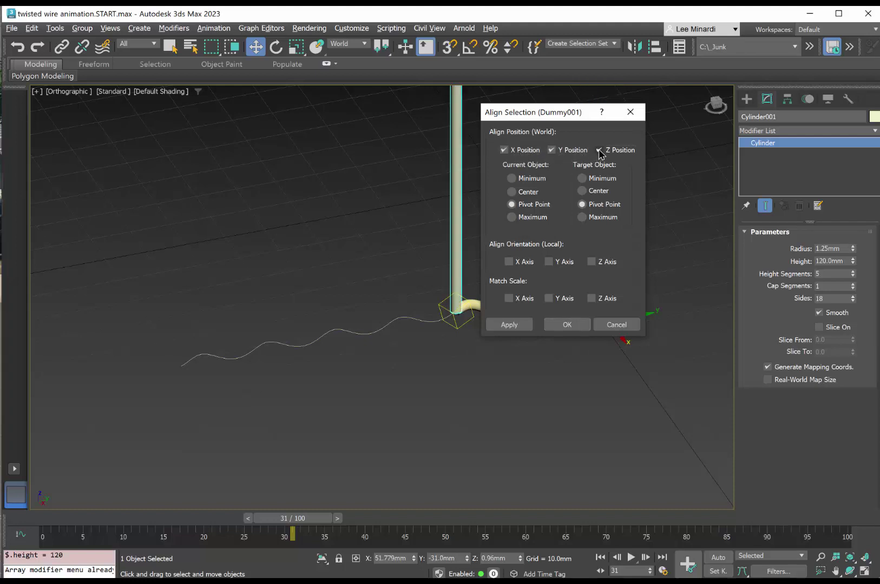
{"action": "left_click", "coordinate": [509, 262]}
{"action": "left_click", "coordinate": [550, 262]}
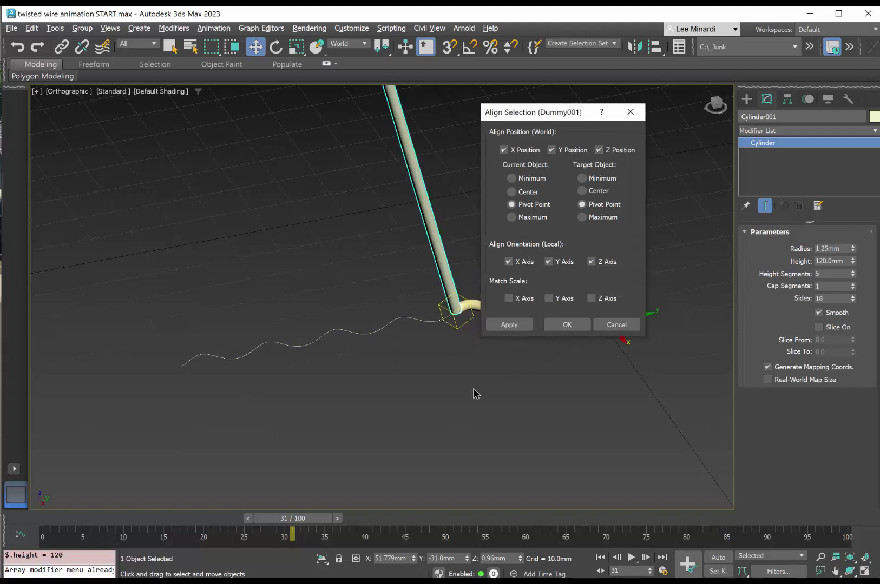
{"action": "left_click", "coordinate": [565, 325]}
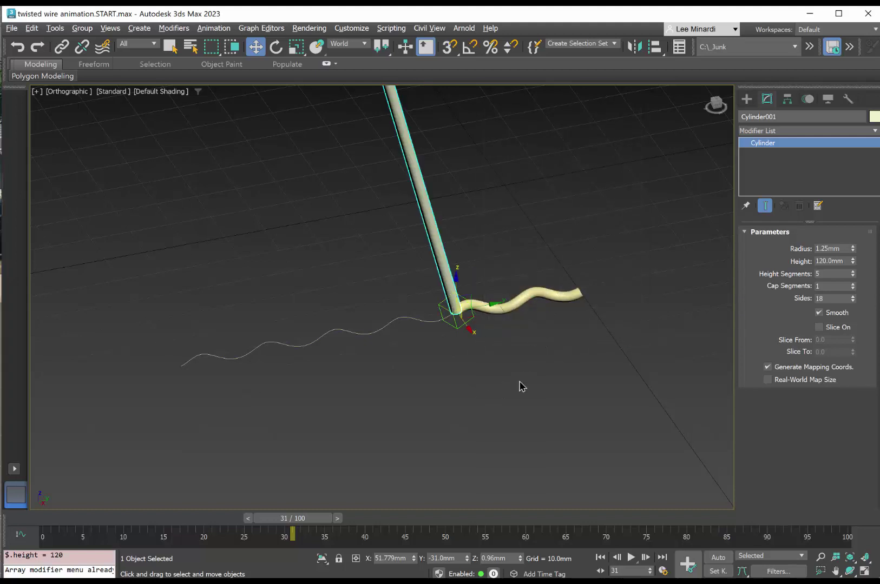
Switch to Local coordinates, rotate Cylinder001 90 degrees about Y, then deselect it
{"action": "scroll", "coordinate": [532, 391], "scroll_direction": "up", "scroll_amount": 5}
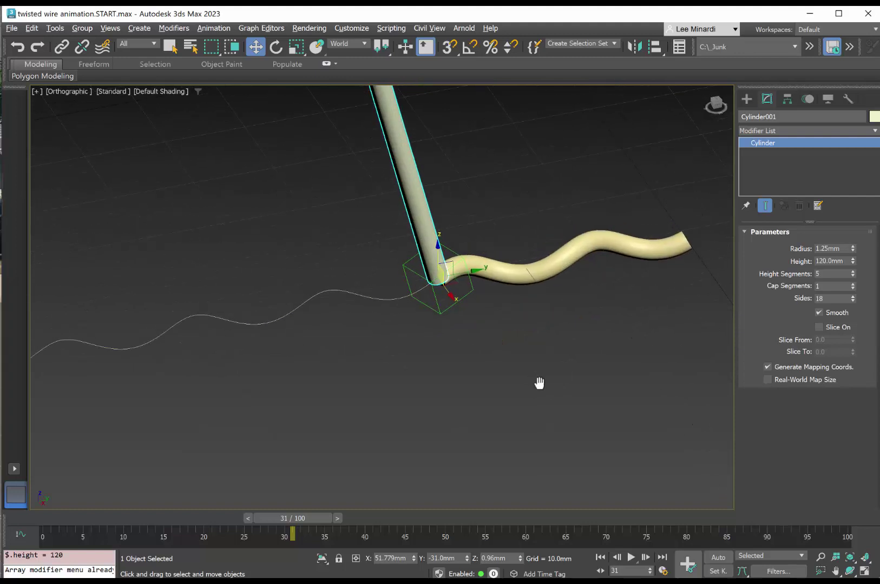
{"action": "left_click", "coordinate": [349, 43]}
{"action": "left_click", "coordinate": [341, 89]}
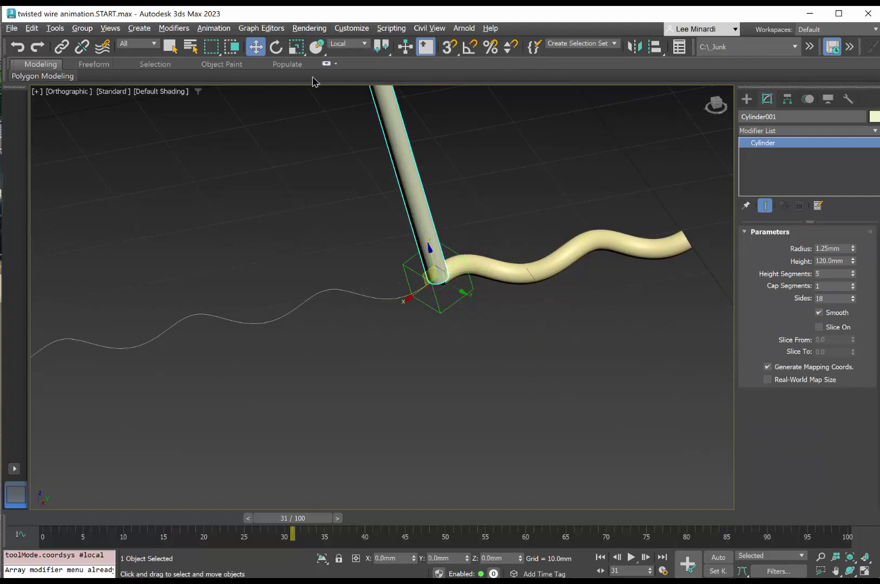
{"action": "left_click", "coordinate": [276, 47]}
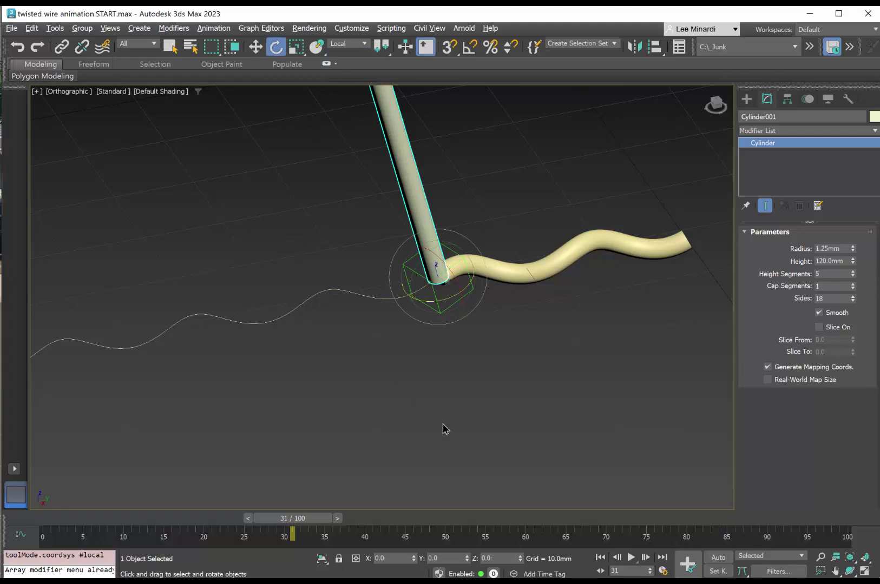
{"action": "left_click", "coordinate": [447, 559]}
{"action": "type", "text": "90"}
{"action": "key", "text": "Return"}
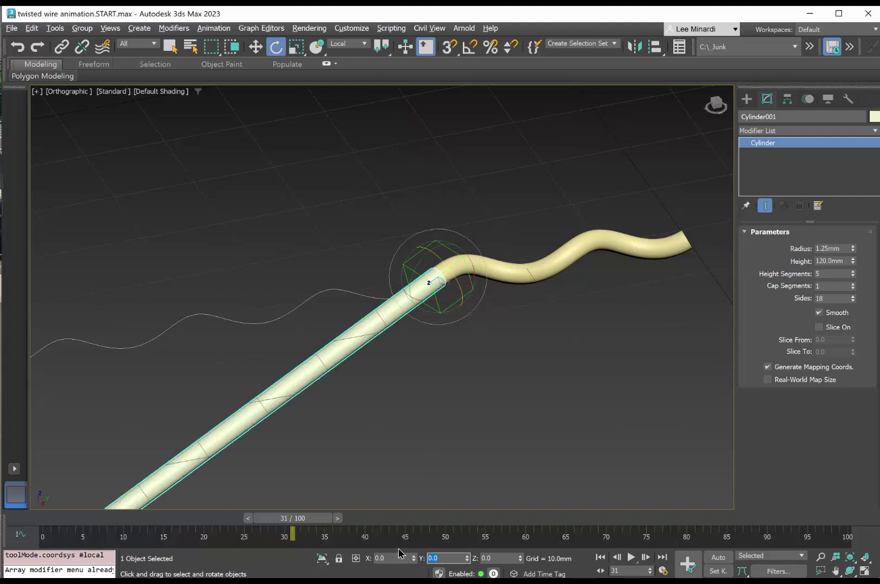
{"action": "left_click", "coordinate": [495, 432]}
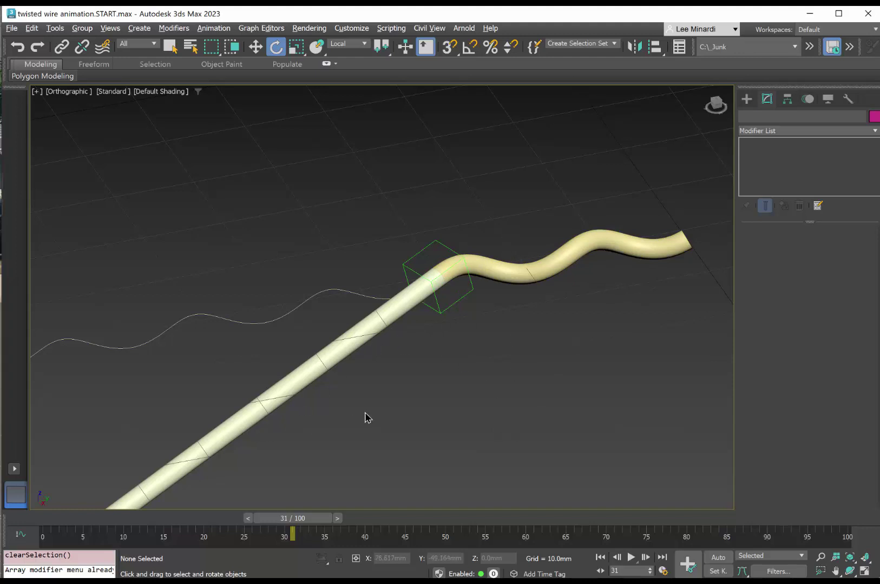
Link Cylinder001 to Dummy001 as its parent using Select and Link
{"action": "left_click", "coordinate": [62, 47]}
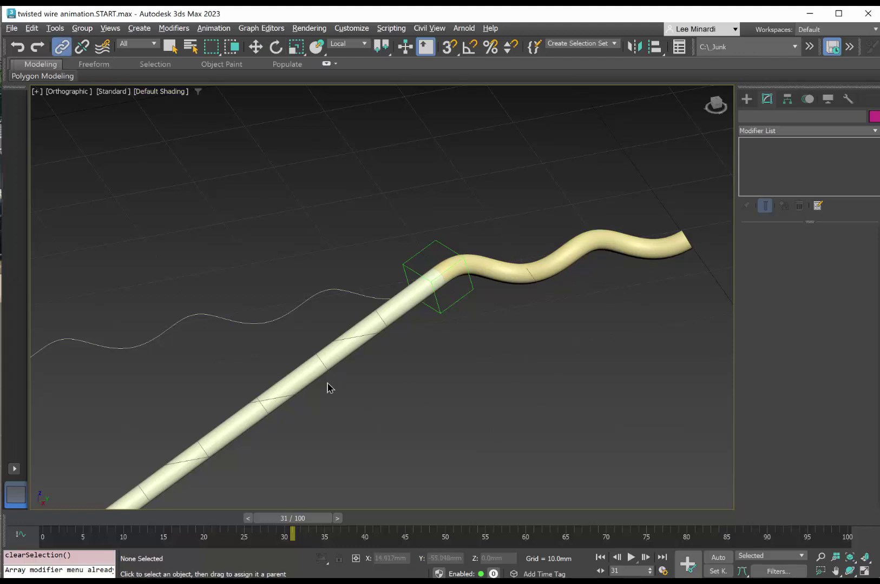
{"action": "left_click_drag", "start_coordinate": [348, 353], "coordinate": [415, 391]}
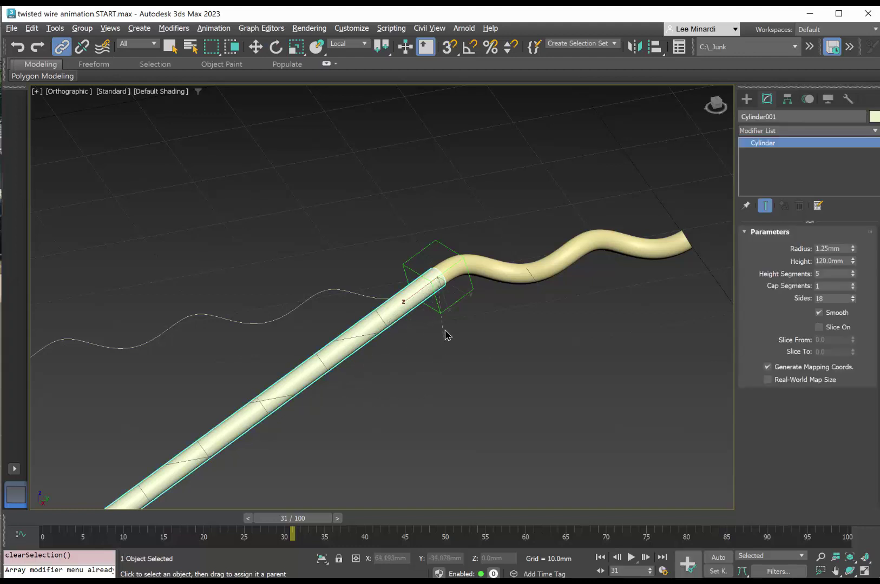
{"action": "left_click_drag", "start_coordinate": [445, 333], "coordinate": [450, 314]}
Scrub to frames 46, 49 and 26 to check the cylinder follows the dummy
{"action": "left_click_drag", "start_coordinate": [276, 520], "coordinate": [365, 519]}
{"action": "scroll", "coordinate": [366, 433], "scroll_direction": "down", "scroll_amount": 3}
{"action": "scroll", "coordinate": [366, 433], "scroll_direction": "down", "scroll_amount": 1}
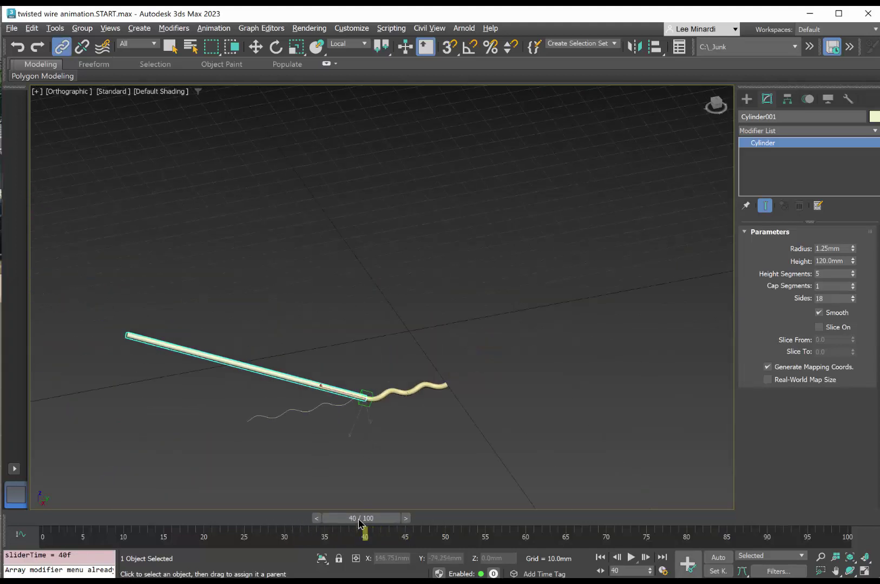
{"action": "left_click_drag", "start_coordinate": [364, 520], "coordinate": [248, 500]}
{"action": "key", "text": "ctrl+l"}
{"action": "middle_click_drag", "start_coordinate": [314, 449], "coordinate": [374, 381]}
{"action": "scroll", "coordinate": [385, 385], "scroll_direction": "up", "scroll_amount": 4}
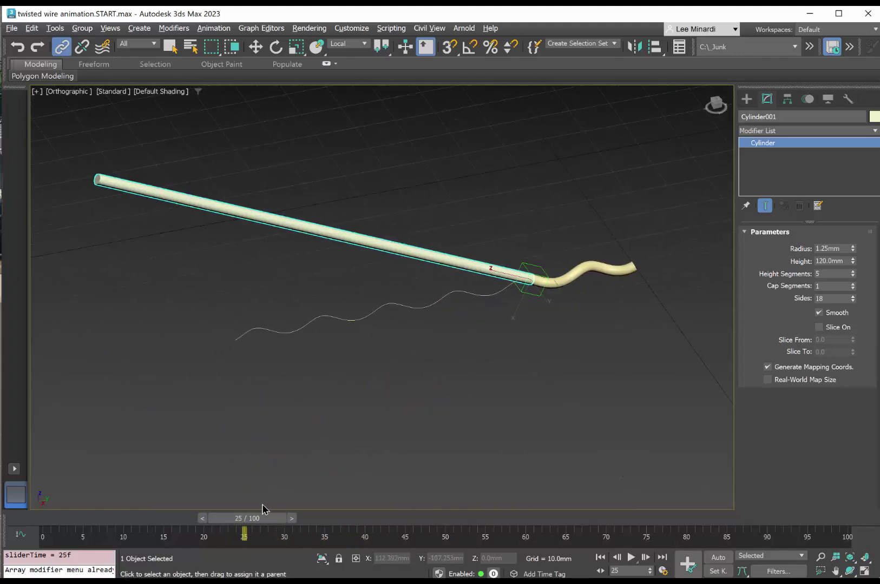
{"action": "left_click_drag", "start_coordinate": [269, 520], "coordinate": [277, 521]}
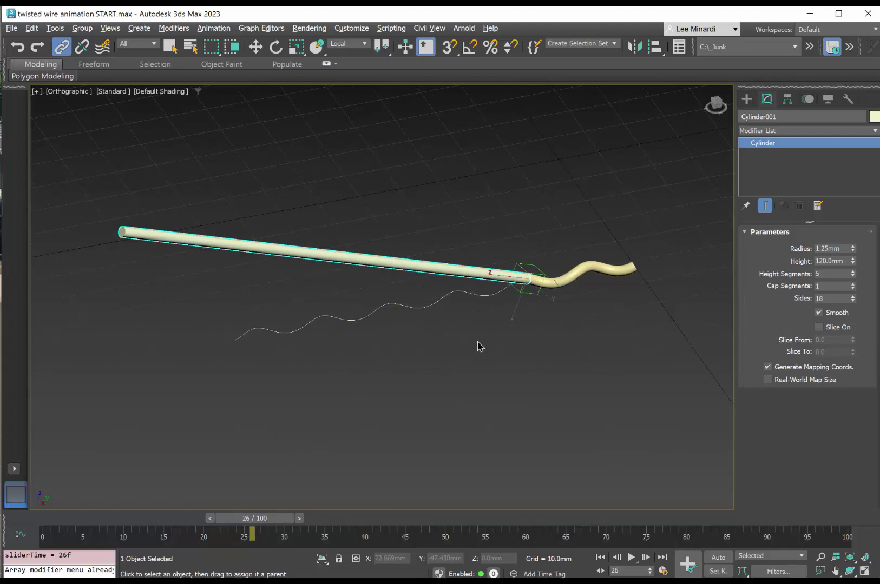
{"action": "middle_click_drag", "start_coordinate": [479, 344], "coordinate": [430, 412]}
Select the cylinder and choose Wire Parameters > Object (Cylinder) > Height
{"action": "scroll", "coordinate": [486, 353], "scroll_direction": "up", "scroll_amount": 3}
{"action": "left_click", "coordinate": [418, 220]}
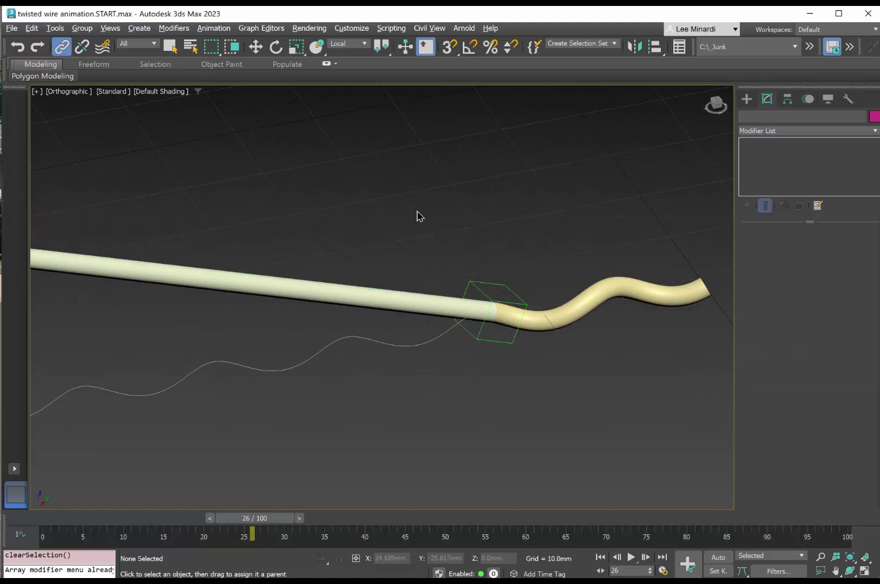
{"action": "left_click", "coordinate": [415, 299]}
{"action": "right_click", "coordinate": [415, 301]}
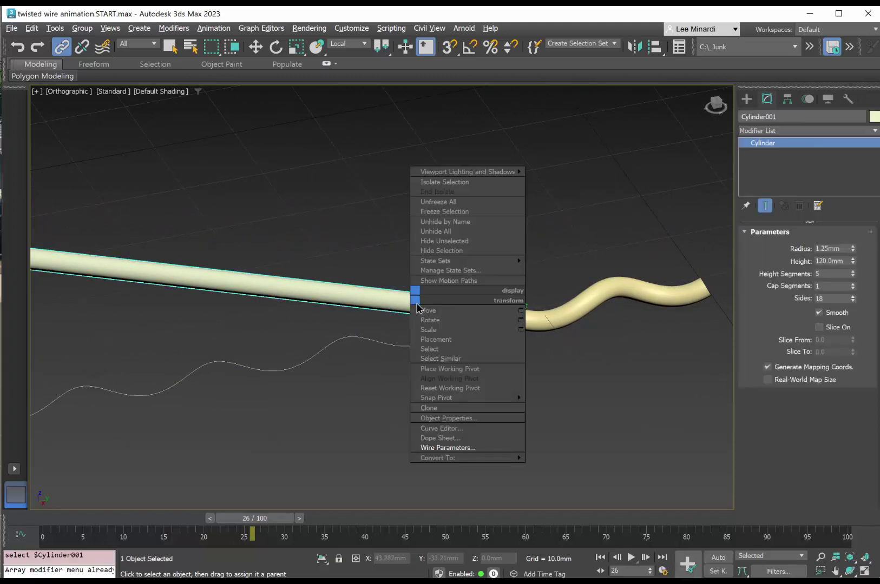
{"action": "left_click", "coordinate": [424, 448]}
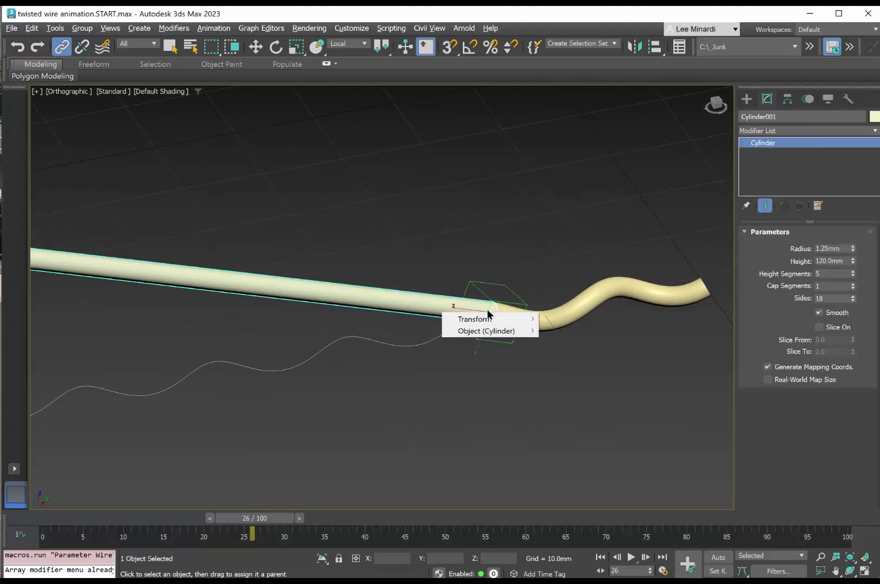
{"action": "mouse_move", "coordinate": [487, 331]}
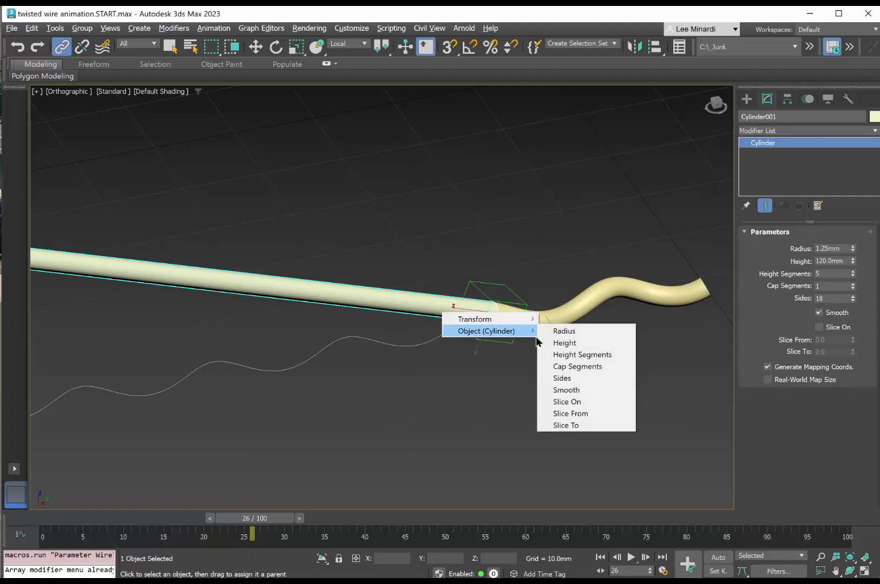
{"action": "left_click", "coordinate": [567, 343]}
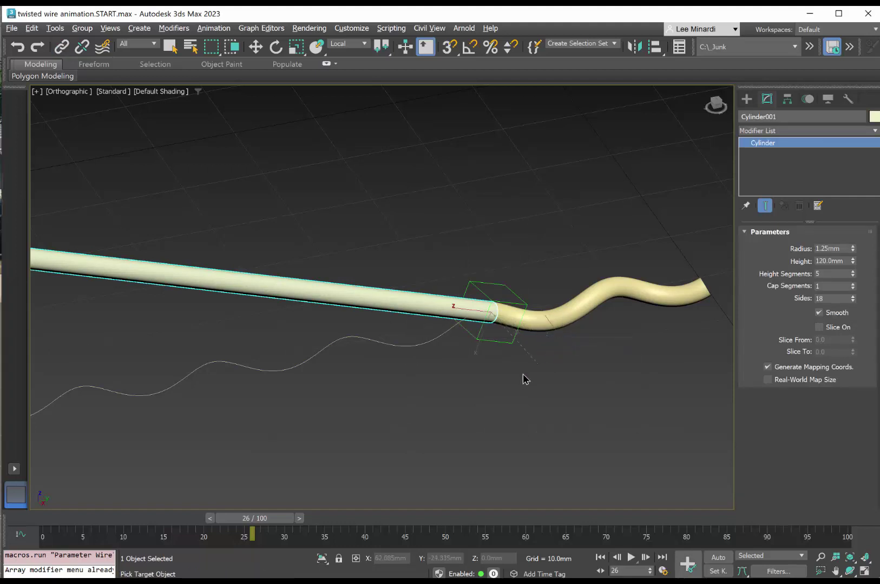
Pick Dummy001 and choose Transform > Position > Percent as the wiring target
{"action": "left_click", "coordinate": [499, 341]}
{"action": "mouse_move", "coordinate": [523, 349]}
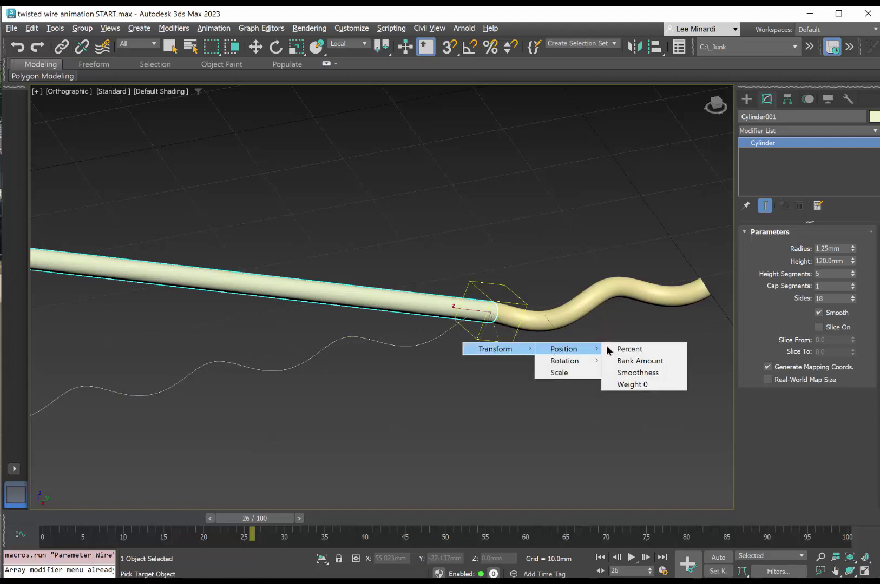
{"action": "left_click", "coordinate": [622, 350]}
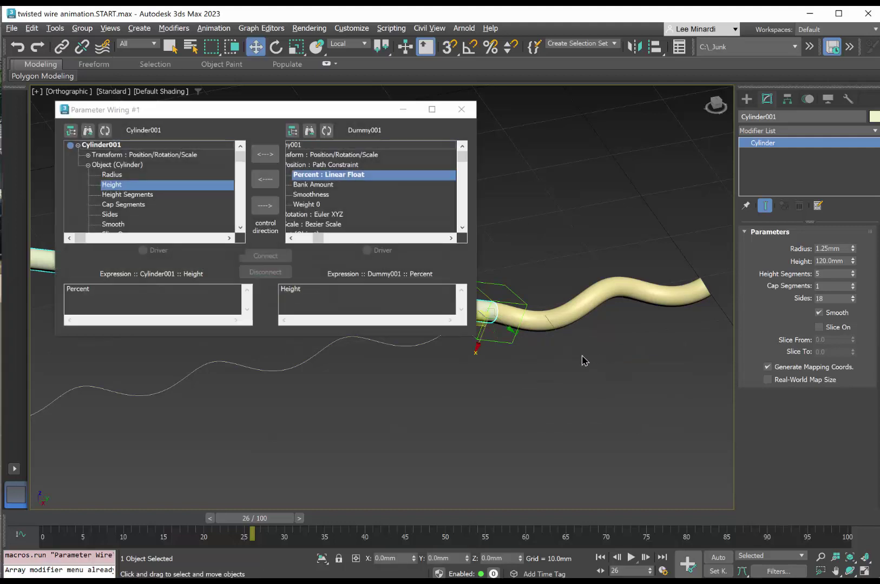
Select Dummy001's Percent and set one-way control from Percent to the cylinder's Height
{"action": "left_click_drag", "start_coordinate": [323, 238], "coordinate": [275, 242]}
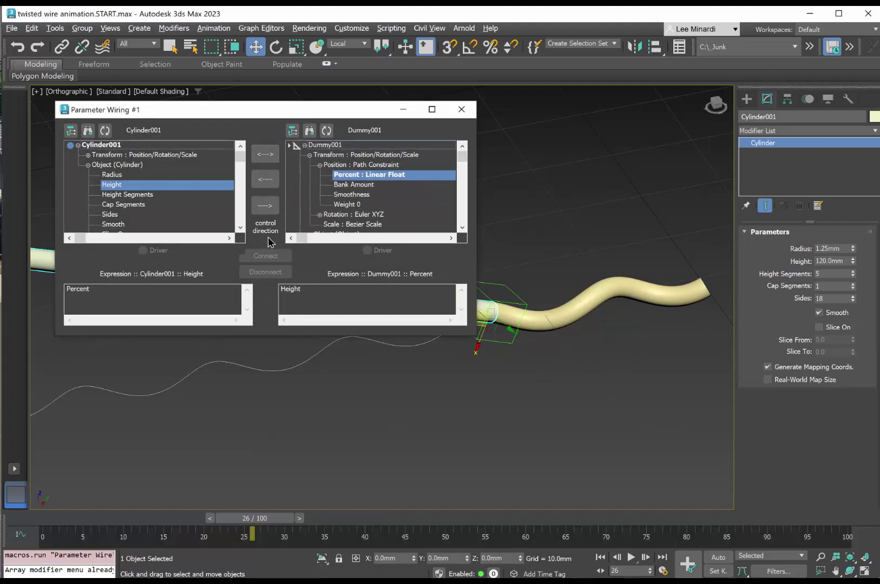
{"action": "left_click", "coordinate": [323, 145]}
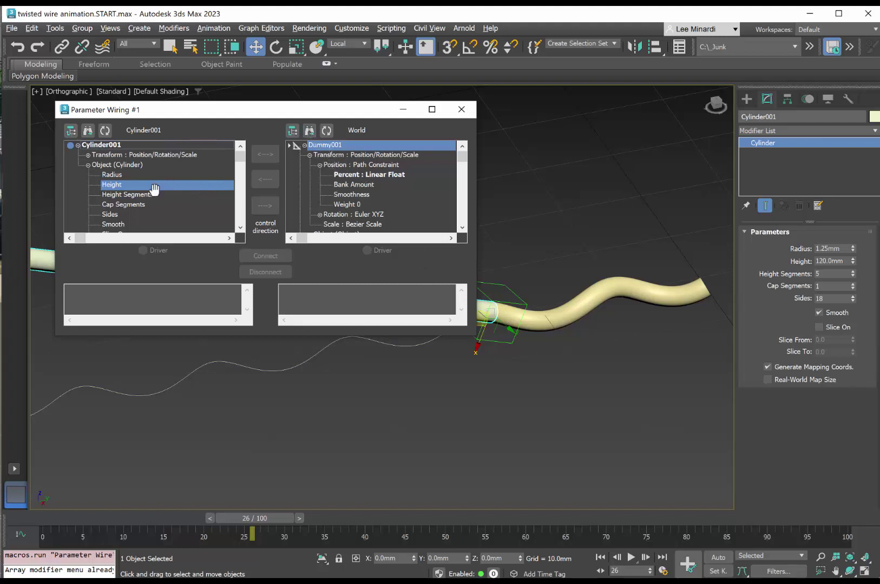
{"action": "left_click", "coordinate": [357, 174]}
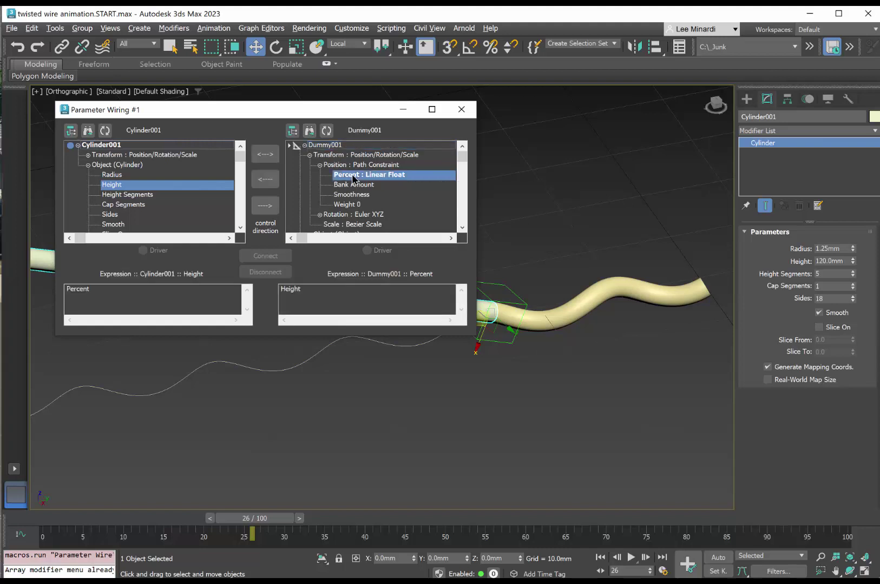
{"action": "left_click", "coordinate": [267, 182]}
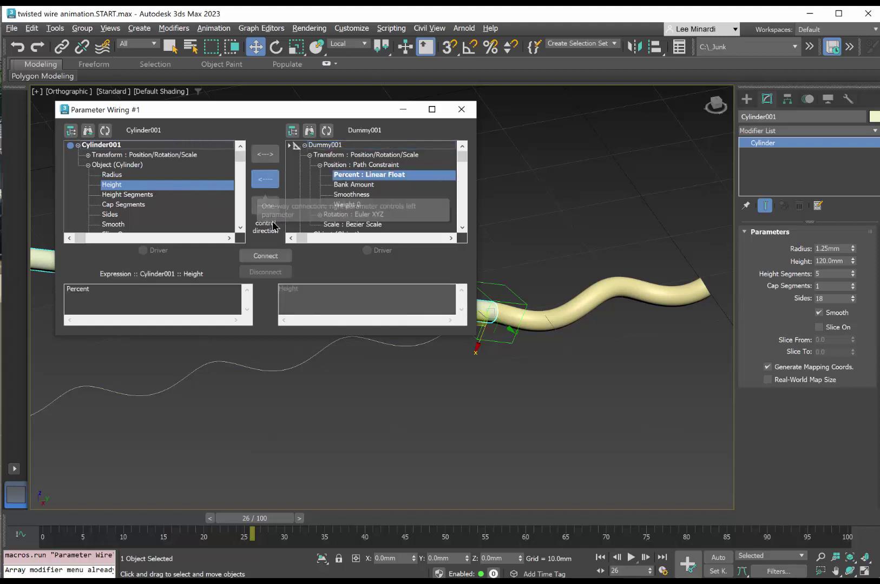
Enter the Height expression 120 - Percent *110.5
{"action": "left_click", "coordinate": [92, 289]}
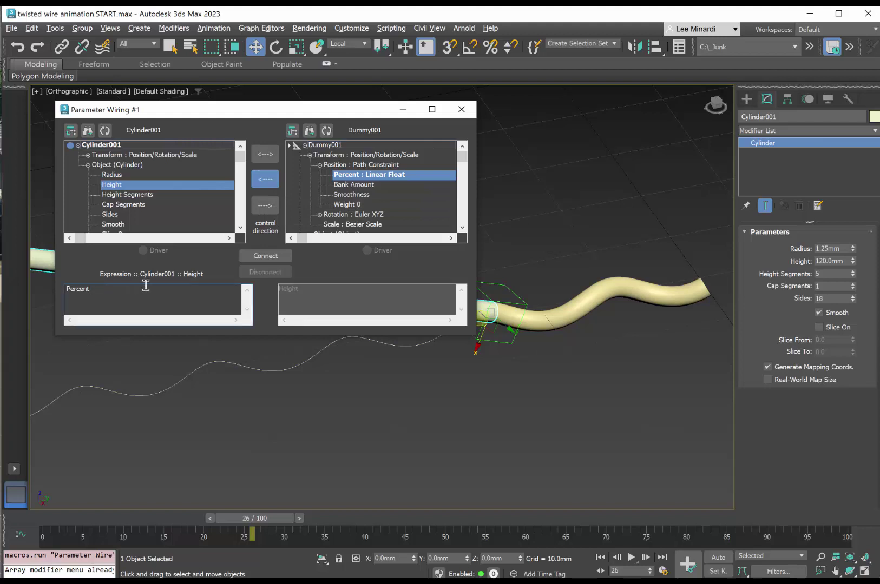
{"action": "type", "text": "*"}
{"action": "type", "text": "120"}
{"action": "type", "text": " -"}
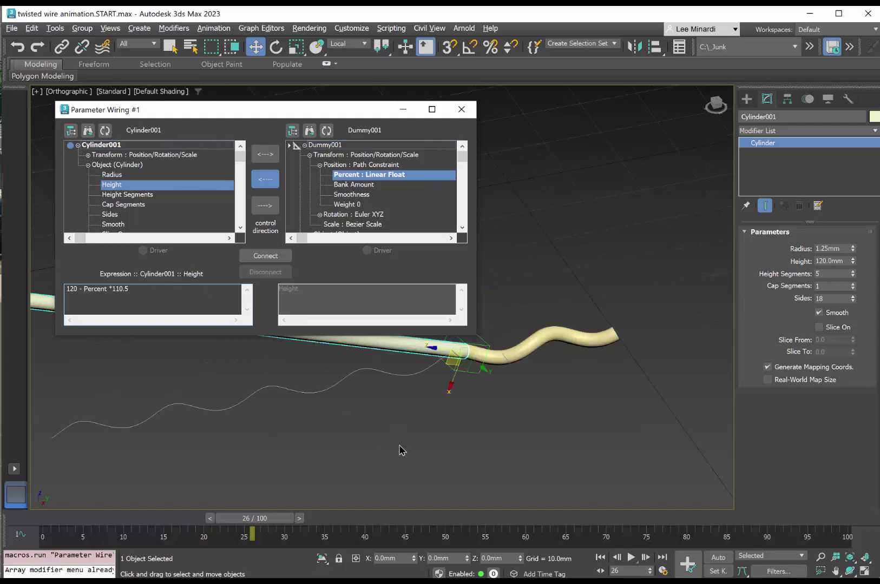
{"action": "mouse_move", "coordinate": [387, 440]}
{"action": "middle_mouse_down"}
{"action": "mouse_move", "coordinate": [440, 471]}
{"action": "mouse_move", "coordinate": [403, 452]}
{"action": "middle_mouse_up"}
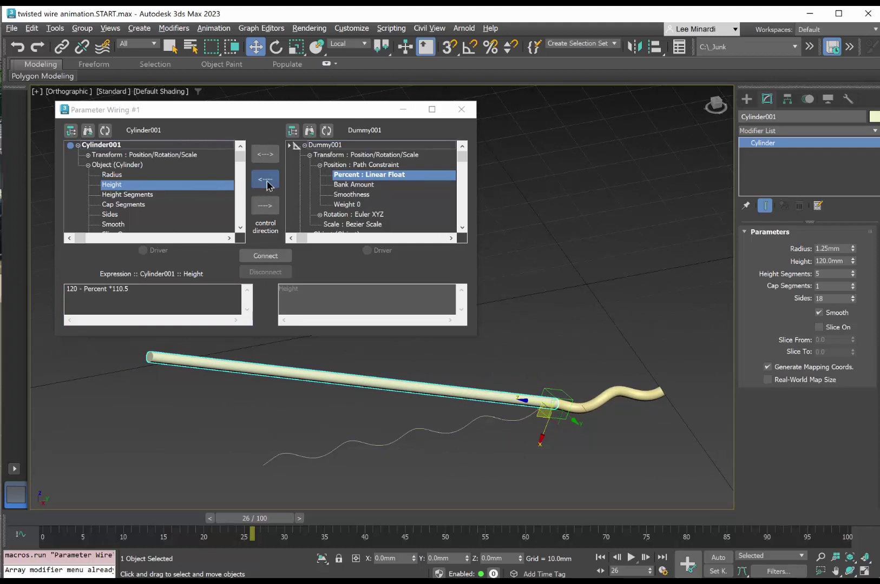
Connect the wiring and scrub the timeline to watch the cylinder shorten
{"action": "left_click", "coordinate": [258, 259]}
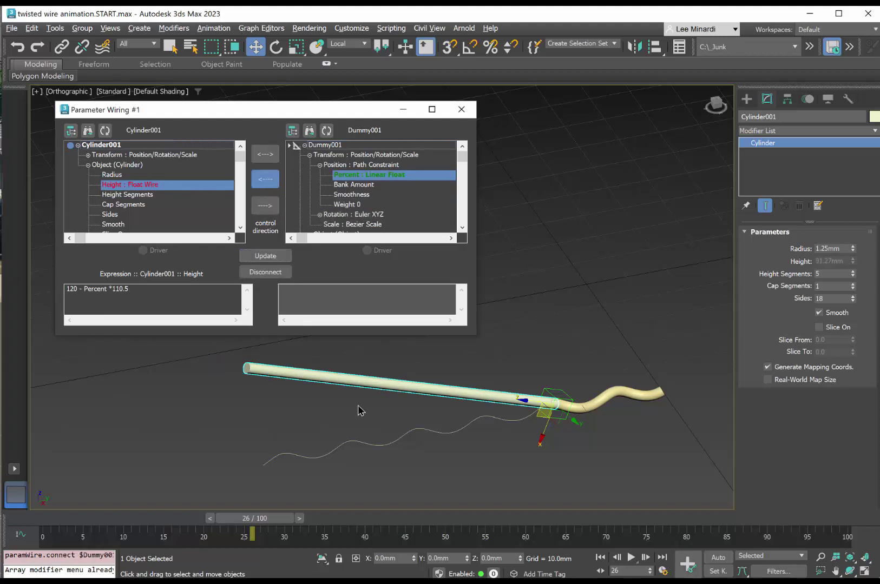
{"action": "left_click_drag", "start_coordinate": [261, 522], "coordinate": [828, 502]}
{"action": "key", "text": "w"}
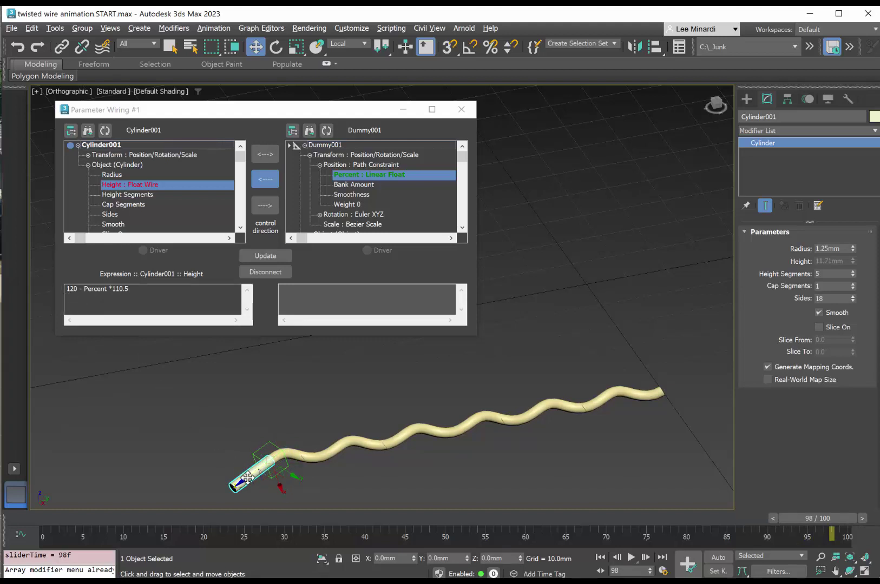
{"action": "middle_click_drag", "start_coordinate": [394, 479], "coordinate": [386, 449]}
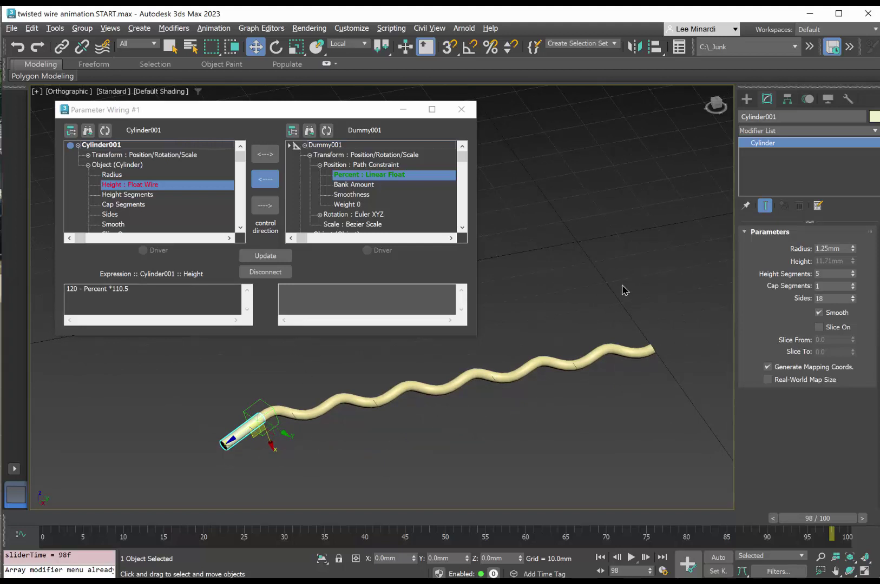
Rename Cylinder001 to CylinderA
{"action": "left_click", "coordinate": [596, 279]}
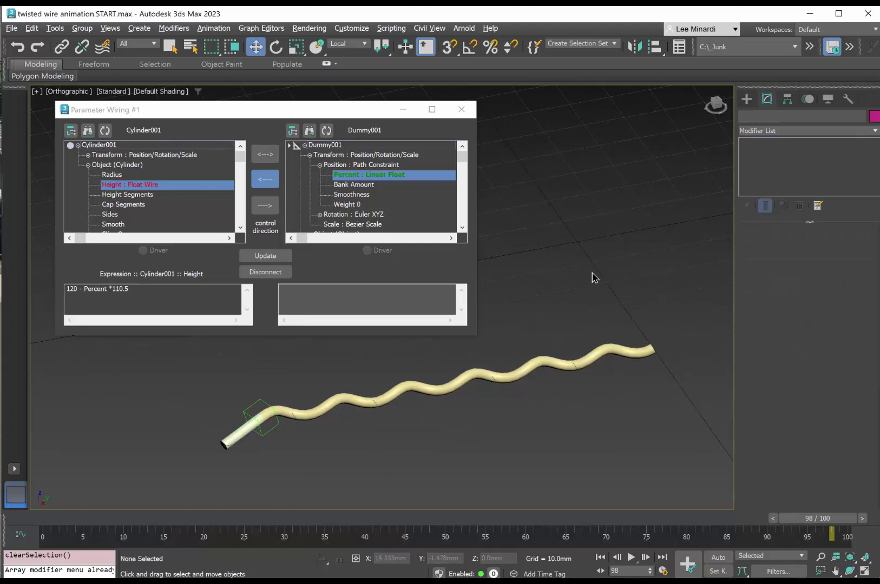
{"action": "left_click", "coordinate": [233, 440]}
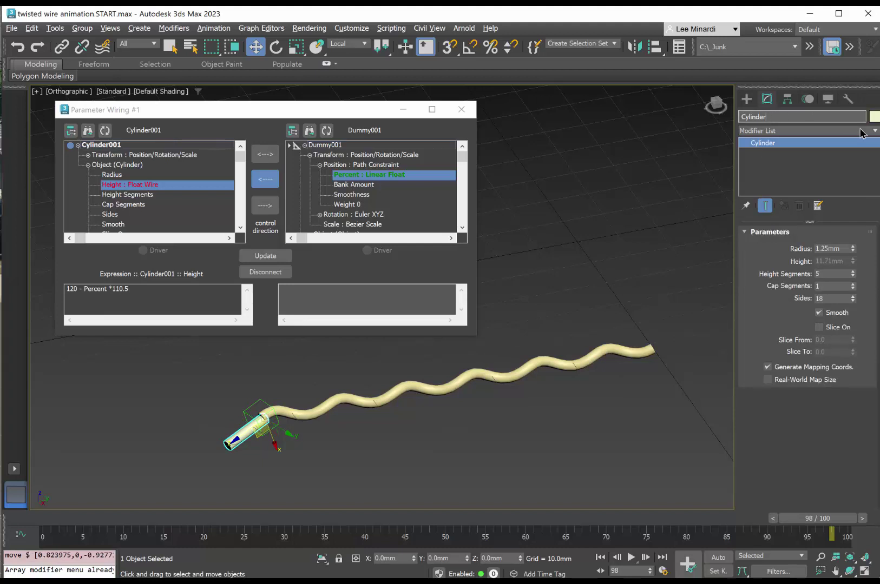
{"action": "key", "text": "Return"}
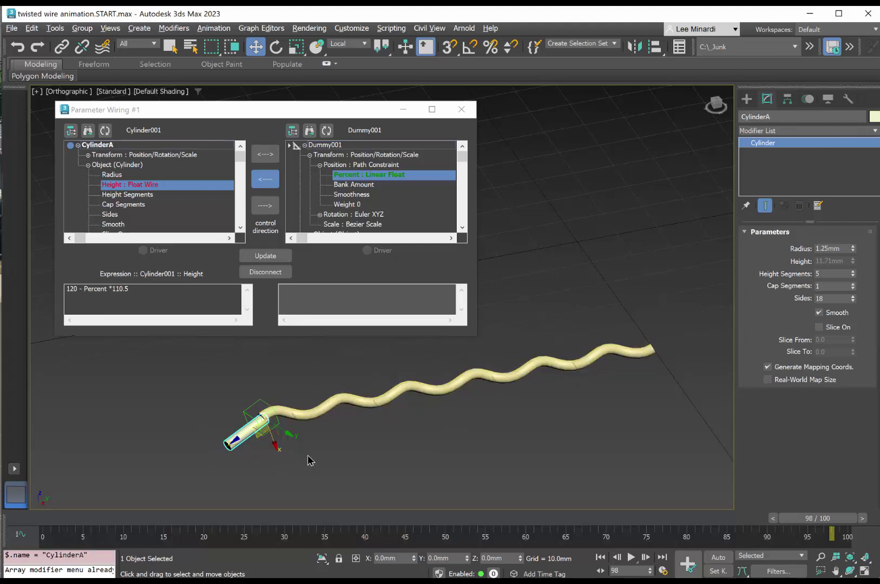
Select CylinderA, go back to frame 80 and slide it along its axis
{"action": "left_click", "coordinate": [341, 454]}
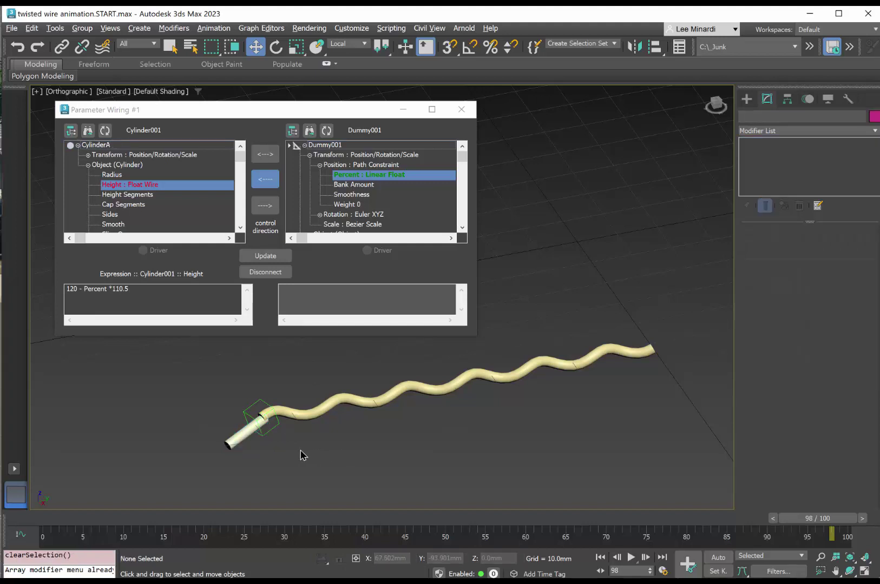
{"action": "scroll", "coordinate": [303, 445], "scroll_direction": "up", "scroll_amount": 5}
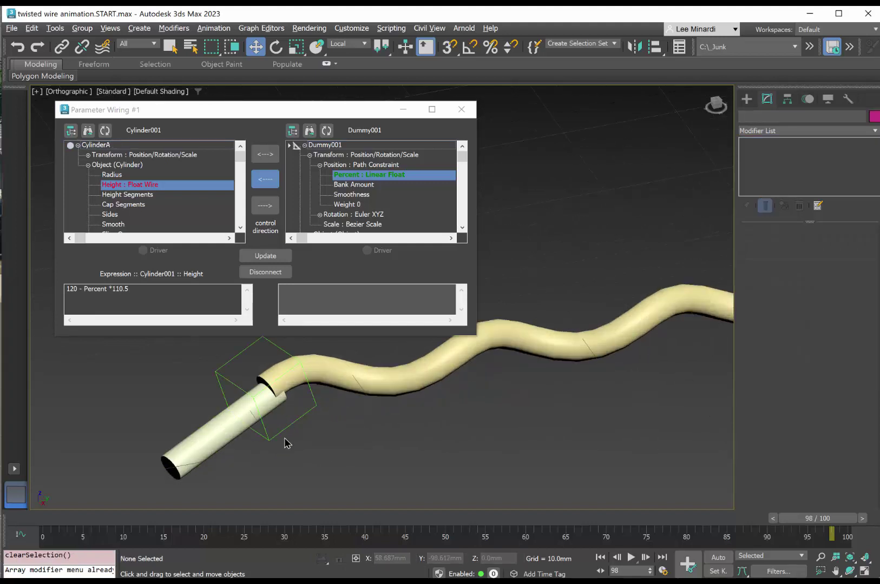
{"action": "left_click", "coordinate": [237, 429]}
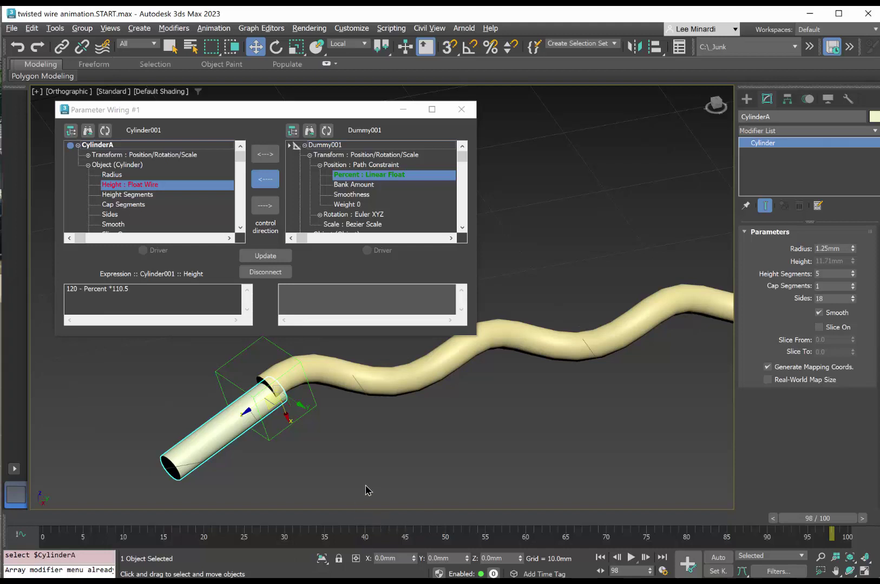
{"action": "scroll", "coordinate": [374, 437], "scroll_direction": "down", "scroll_amount": 3}
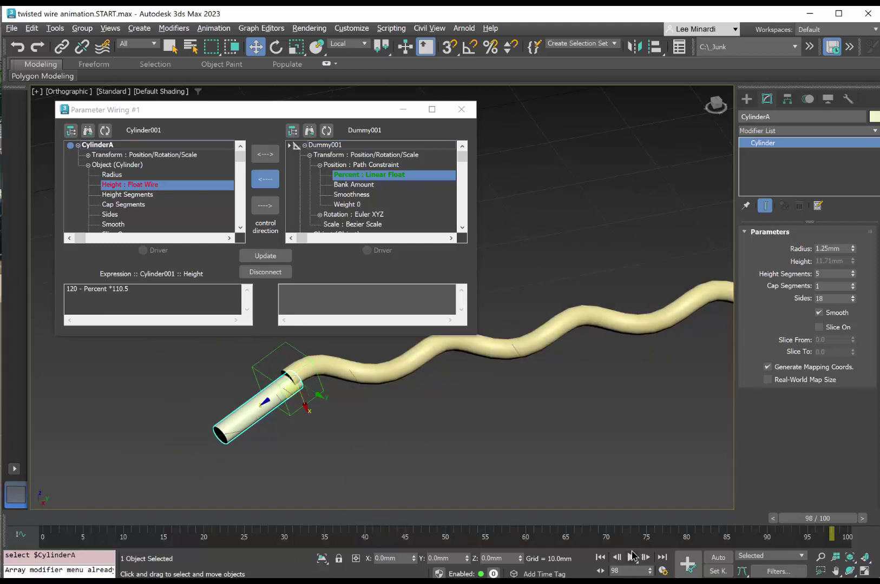
{"action": "left_click_drag", "start_coordinate": [832, 534], "coordinate": [566, 537]}
{"action": "key", "text": "w"}
{"action": "left_click", "coordinate": [597, 489]}
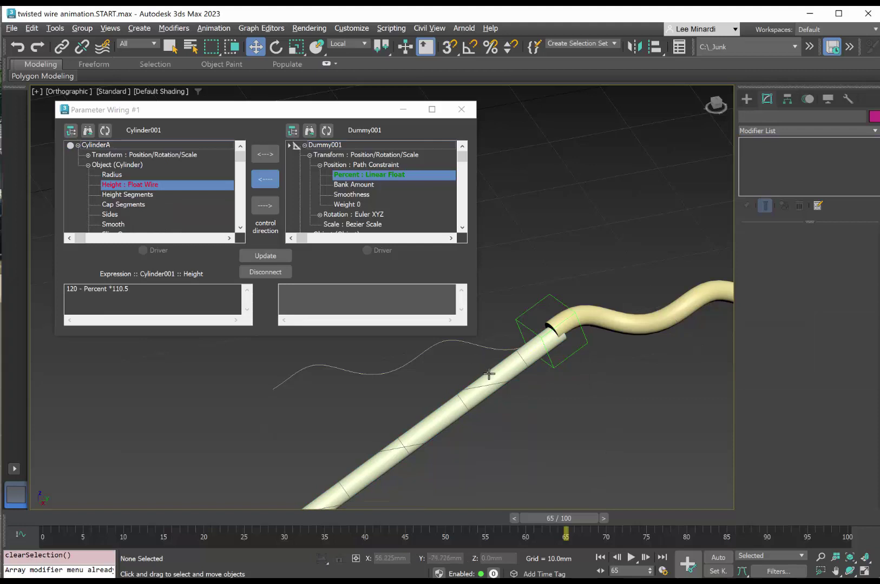
{"action": "left_click_drag", "start_coordinate": [489, 374], "coordinate": [458, 396]}
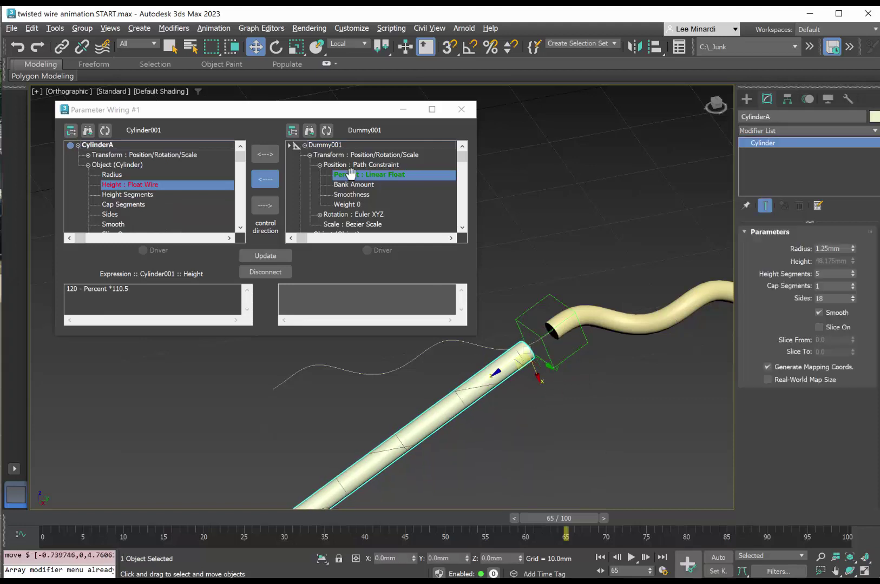
Align CylinderA's pivot to Dummy001's pivot on X/Y/Z position, apply and confirm
{"action": "left_click", "coordinate": [655, 49]}
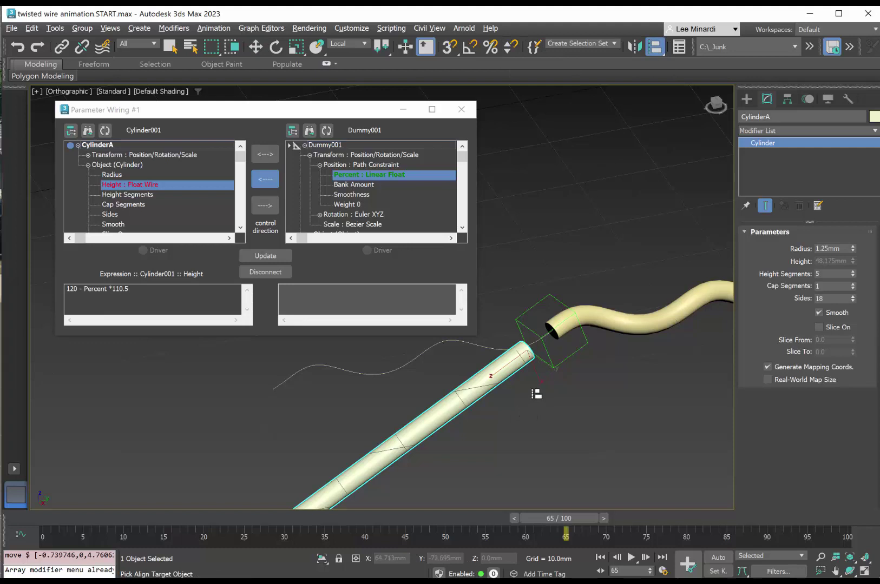
{"action": "left_click", "coordinate": [555, 367]}
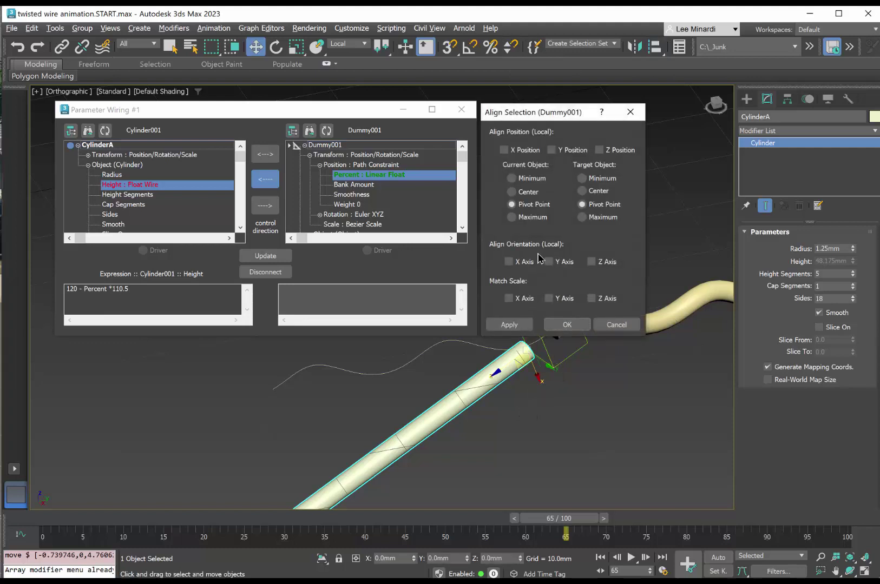
{"action": "left_click", "coordinate": [504, 150]}
{"action": "left_click", "coordinate": [551, 150]}
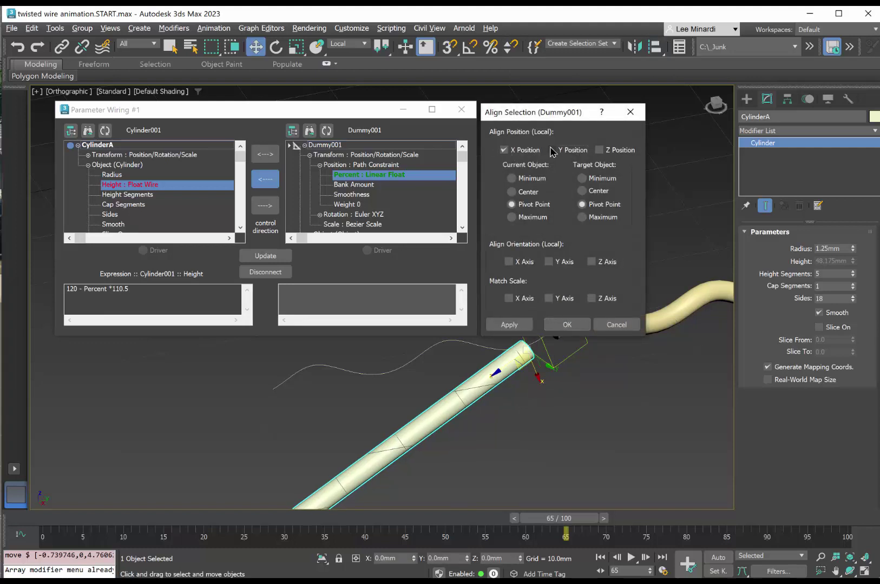
{"action": "left_click", "coordinate": [599, 149]}
{"action": "left_click_drag", "start_coordinate": [532, 115], "coordinate": [302, 168]}
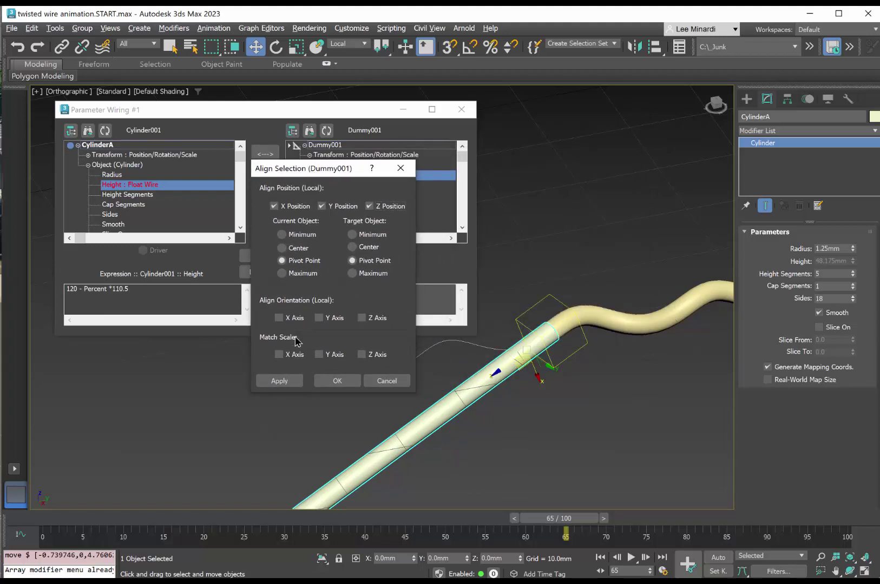
{"action": "left_click", "coordinate": [331, 382]}
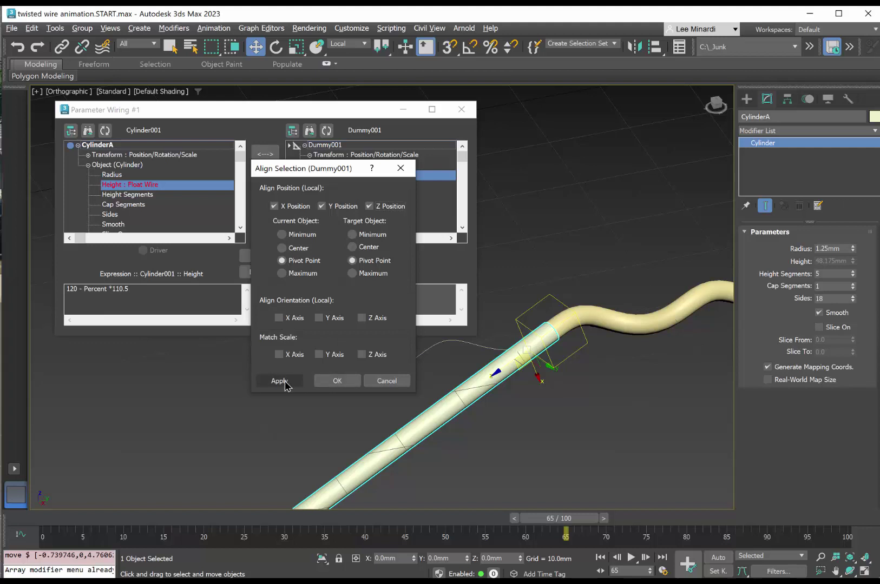
{"action": "left_click", "coordinate": [285, 384]}
{"action": "left_click", "coordinate": [334, 382]}
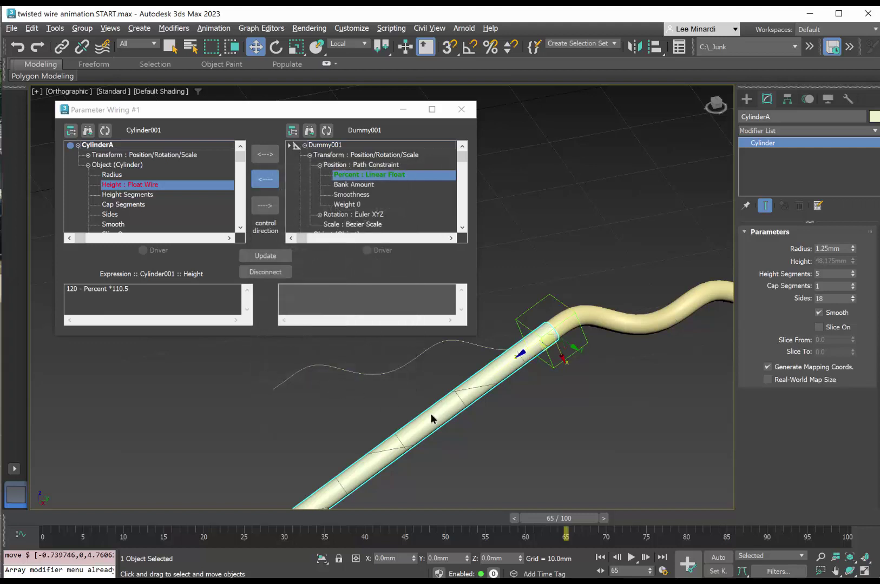
{"action": "left_click", "coordinate": [534, 441]}
Step the timeline and centre the view on the wire to check the join
{"action": "left_click_drag", "start_coordinate": [527, 521], "coordinate": [598, 512]}
{"action": "key", "text": "w"}
{"action": "scroll", "coordinate": [522, 471], "scroll_direction": "down", "scroll_amount": 4}
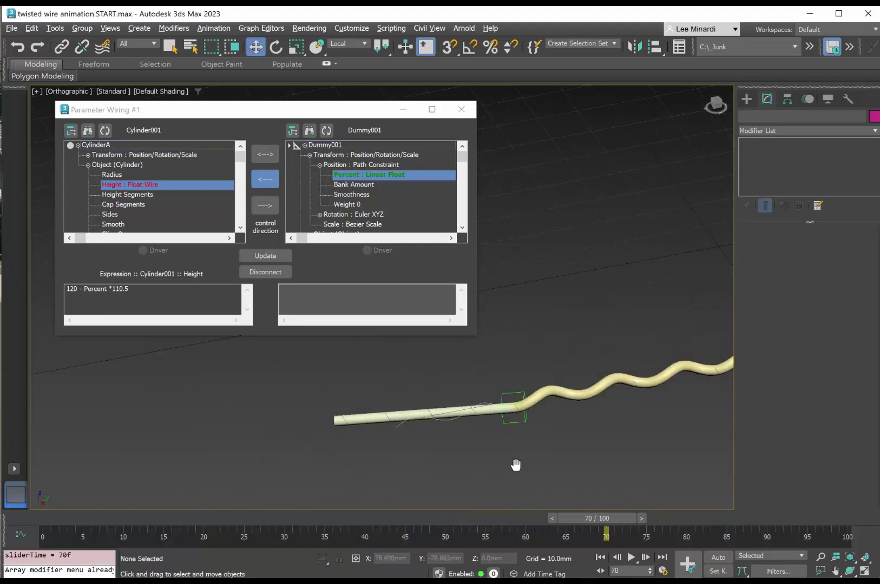
{"action": "middle_click_drag", "start_coordinate": [508, 463], "coordinate": [415, 457]}
Set CircleA and CylinderA to a pale yellow-green object colour, then preview the growth
{"action": "left_click", "coordinate": [472, 394]}
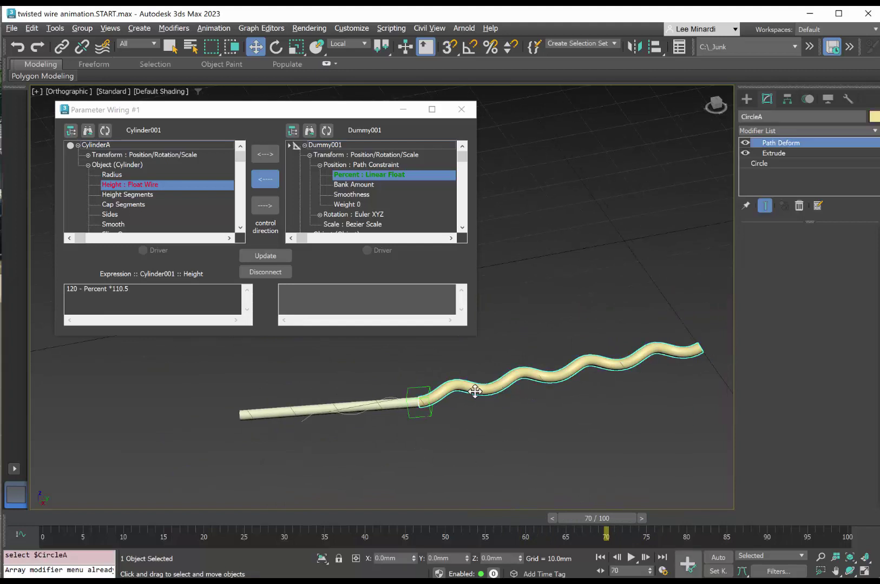
{"action": "left_click", "coordinate": [266, 416], "text": "ctrl"}
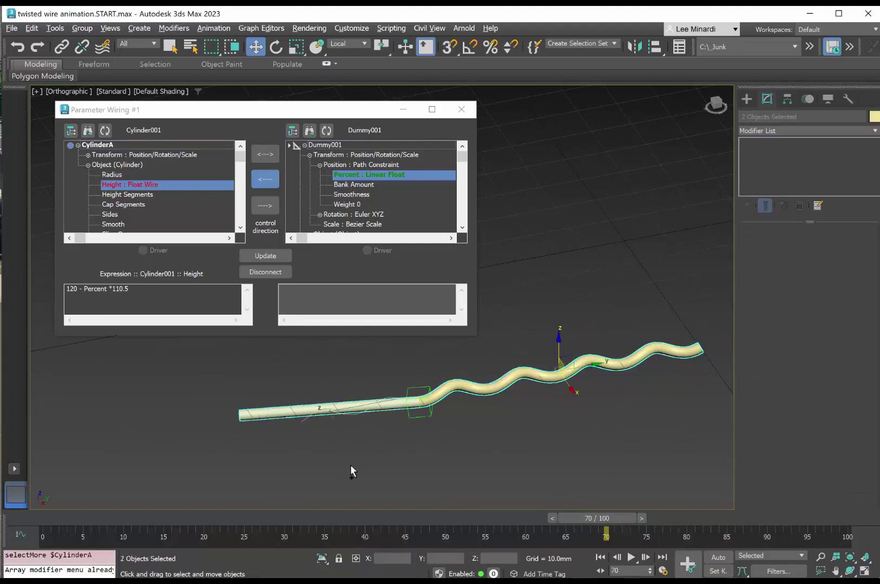
{"action": "left_click", "coordinate": [875, 117]}
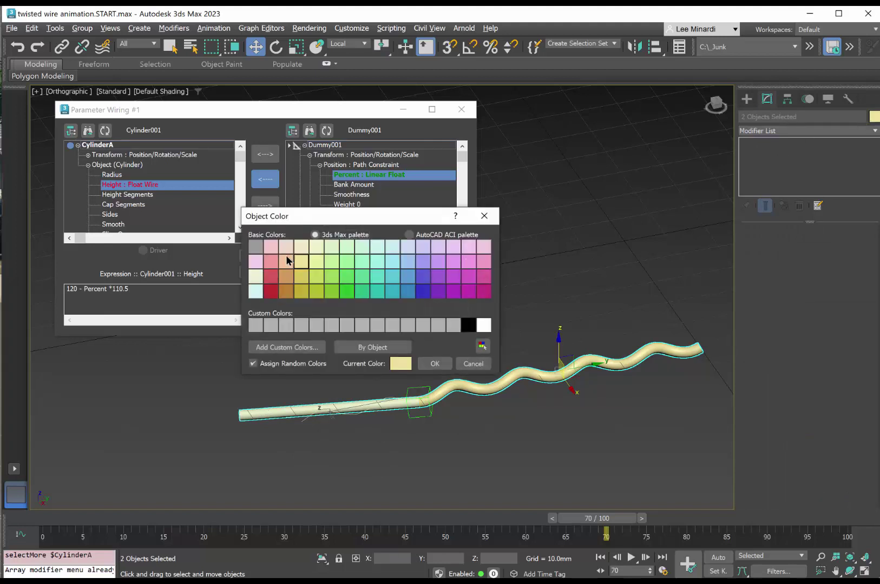
{"action": "left_click", "coordinate": [315, 248]}
{"action": "left_click", "coordinate": [434, 364]}
{"action": "left_click", "coordinate": [460, 457]}
{"action": "left_click_drag", "start_coordinate": [600, 521], "coordinate": [292, 518]}
Close the Parameter Wiring window and return to the Move tool
{"action": "key", "text": "w"}
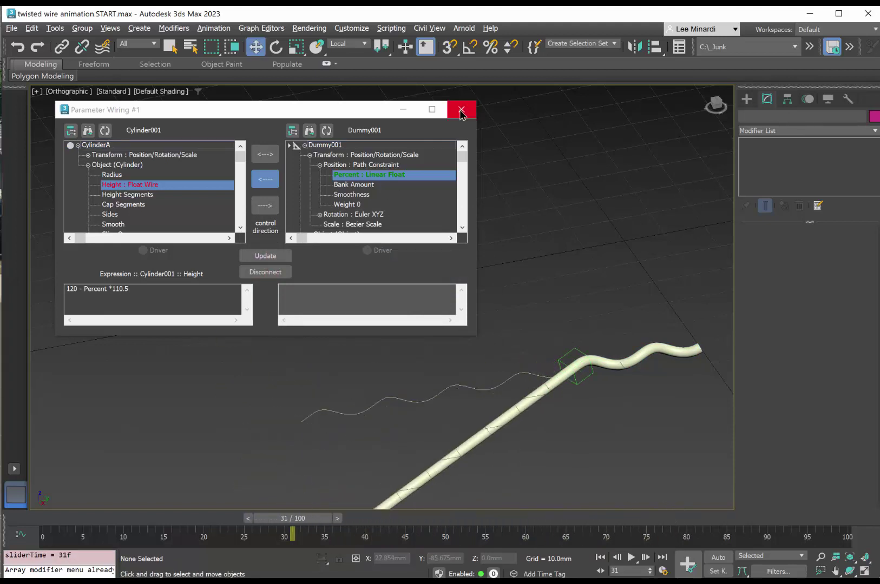
{"action": "left_click_drag", "start_coordinate": [350, 110], "coordinate": [415, 114]}
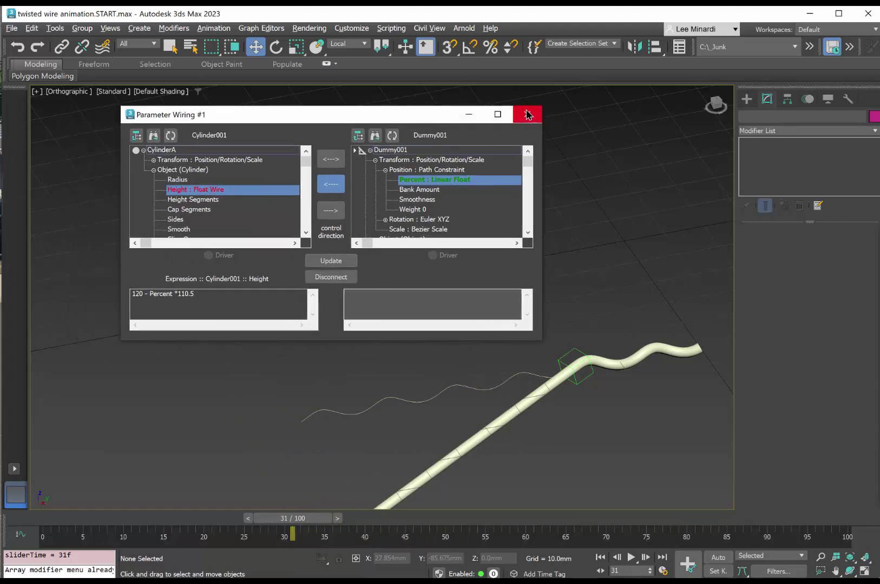
{"action": "left_click", "coordinate": [526, 115]}
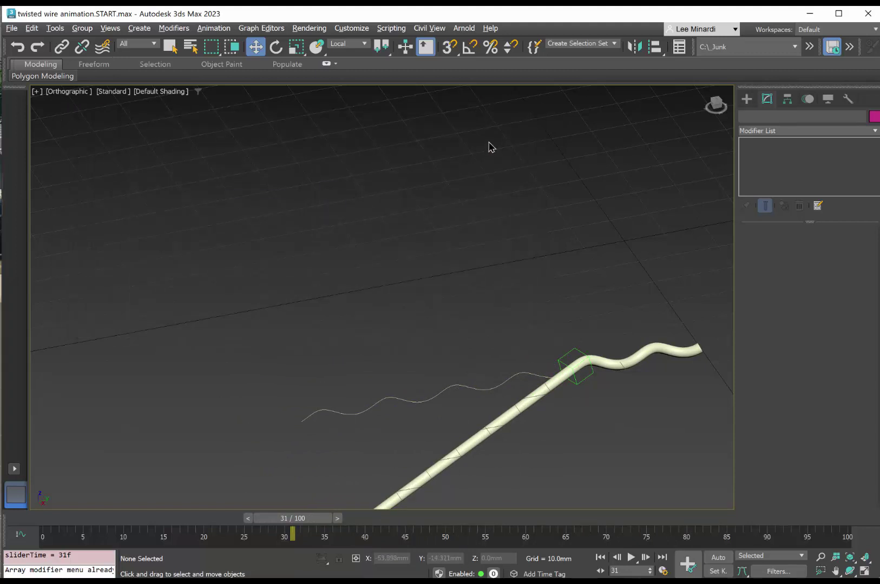
In Scene Explorer, select Dummy001, CylinderA, CircleA and HelixA and paste them as independent copies
{"action": "left_click", "coordinate": [58, 29]}
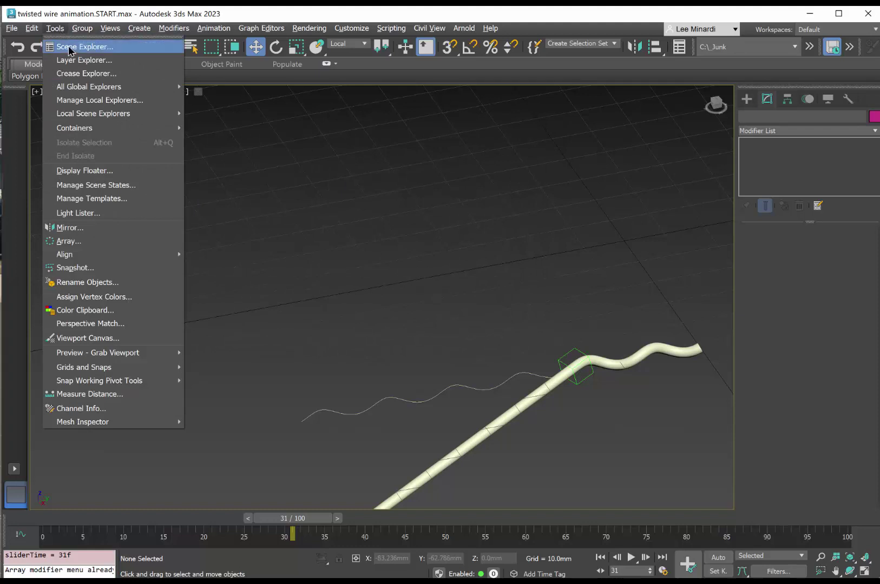
{"action": "left_click", "coordinate": [68, 47]}
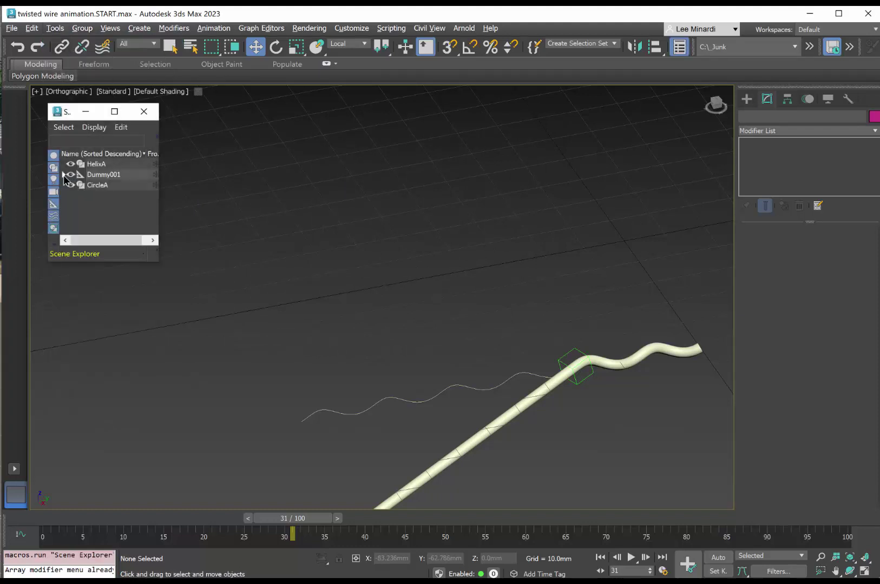
{"action": "left_click", "coordinate": [64, 175]}
{"action": "left_click", "coordinate": [105, 176]}
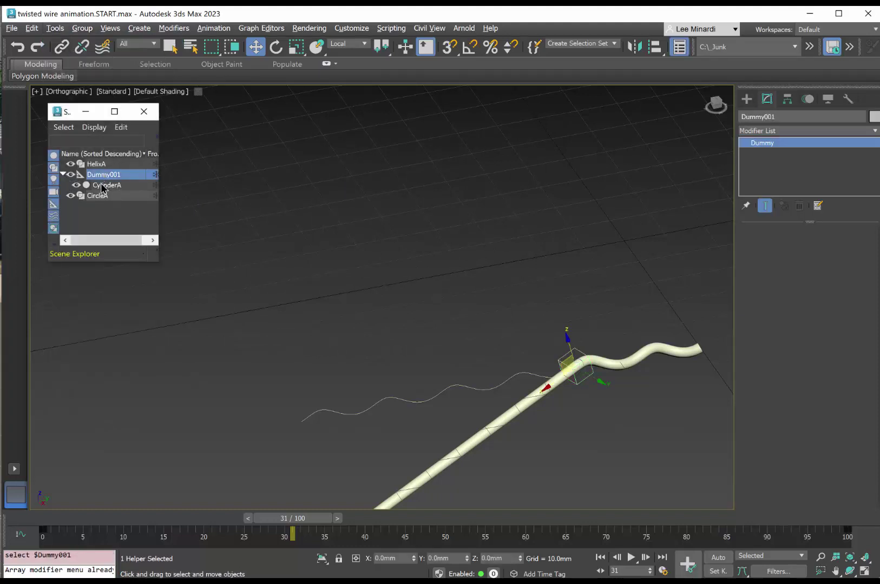
{"action": "left_click", "coordinate": [106, 186], "text": "ctrl"}
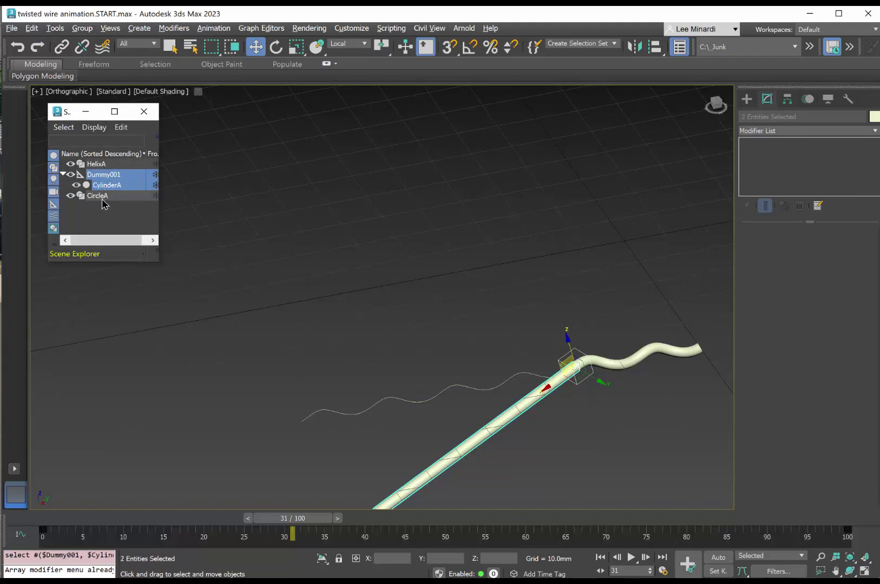
{"action": "left_click", "coordinate": [100, 197], "text": "ctrl"}
{"action": "left_click", "coordinate": [98, 164], "text": "ctrl"}
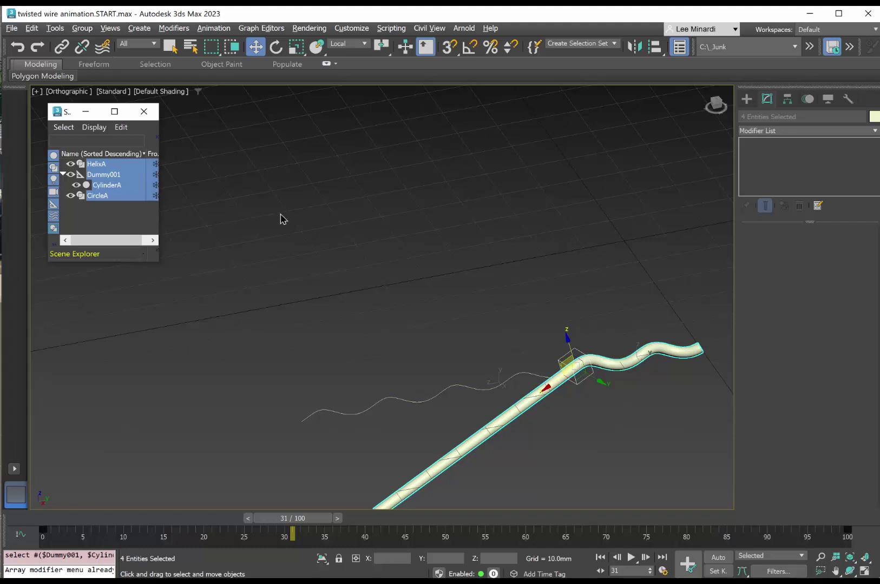
{"action": "key", "text": "ctrl+v"}
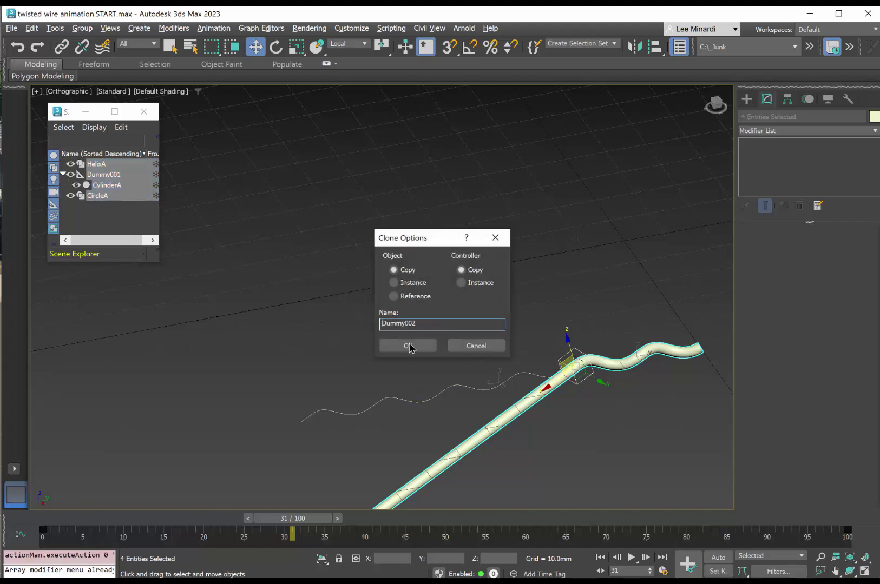
{"action": "left_click", "coordinate": [408, 346]}
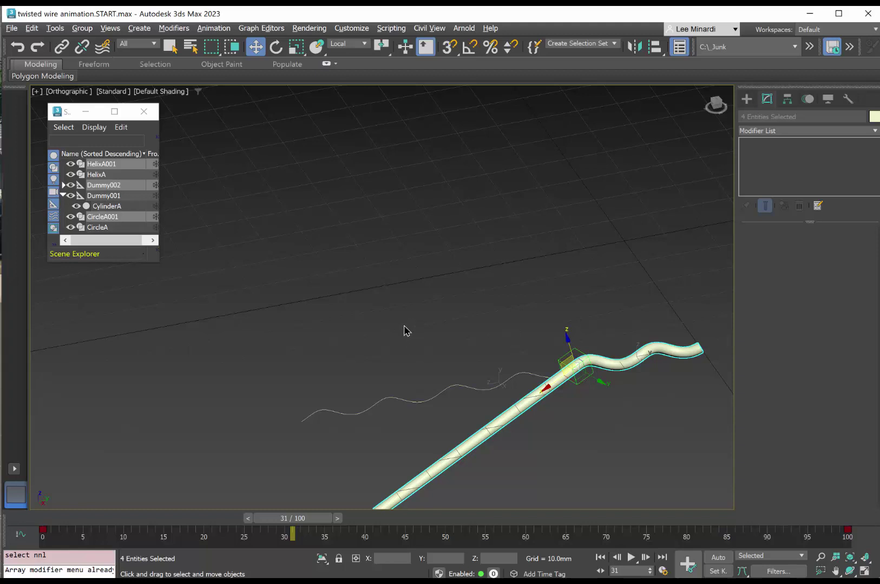
Rename the copied helix HelixA001 to HelixB
{"action": "left_click", "coordinate": [292, 303]}
{"action": "left_click", "coordinate": [107, 165]}
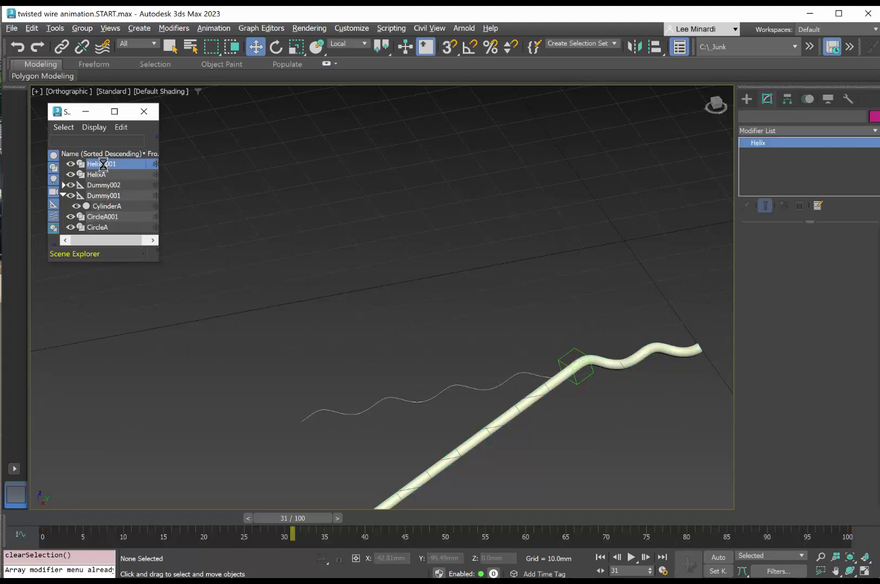
{"action": "left_click", "coordinate": [783, 117]}
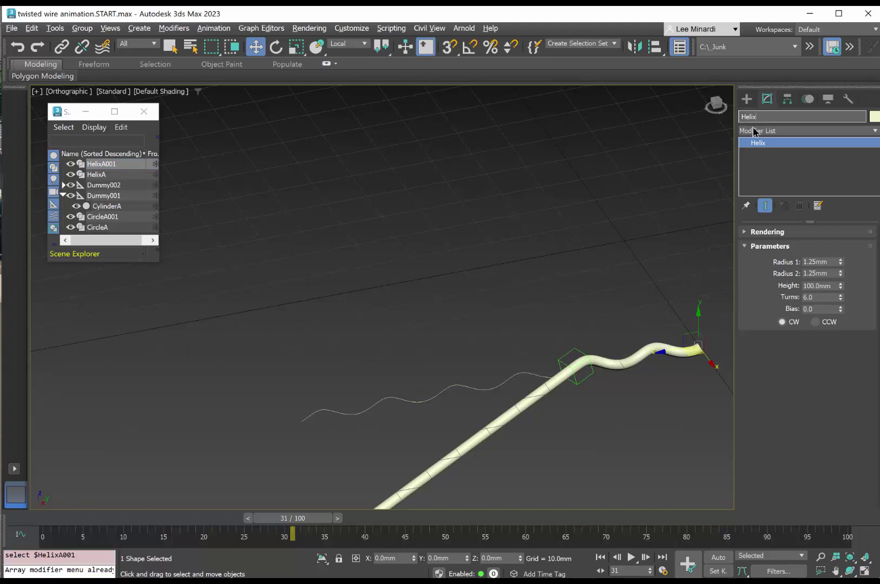
{"action": "key", "text": "Return"}
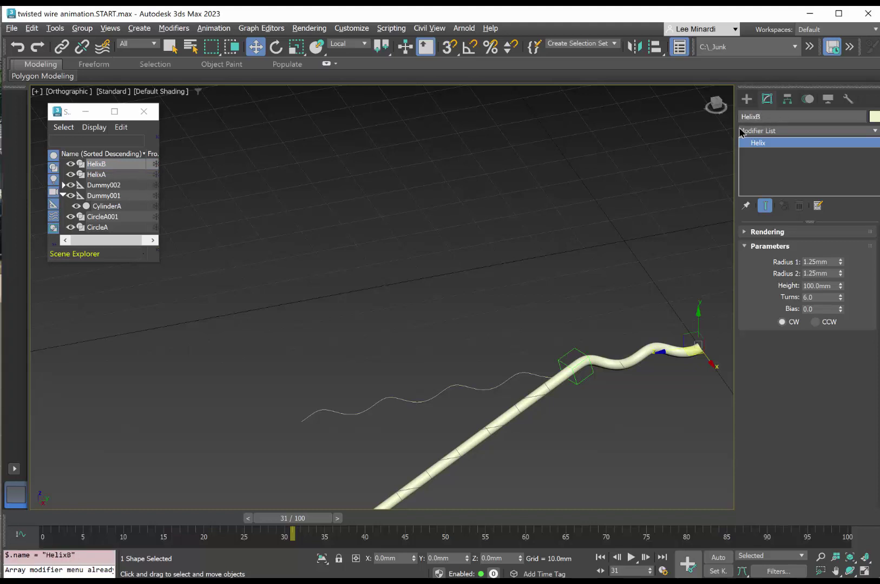
Rename the copied tube CircleA001 to CircleB
{"action": "left_click", "coordinate": [178, 204]}
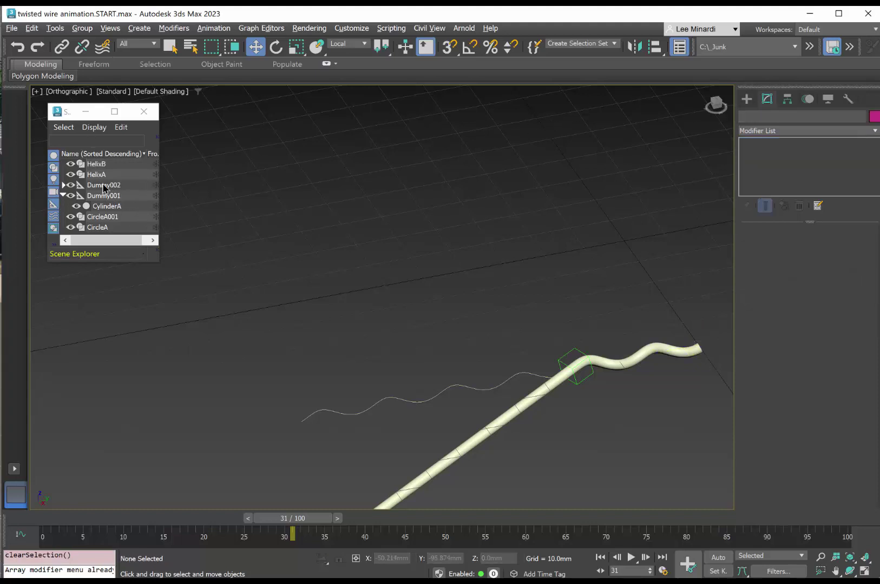
{"action": "left_click", "coordinate": [111, 217]}
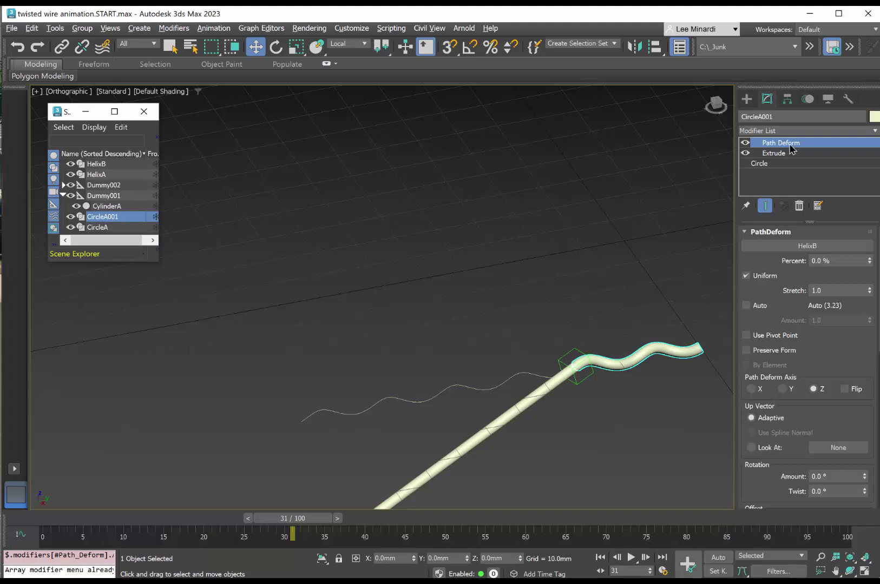
{"action": "left_click", "coordinate": [782, 116]}
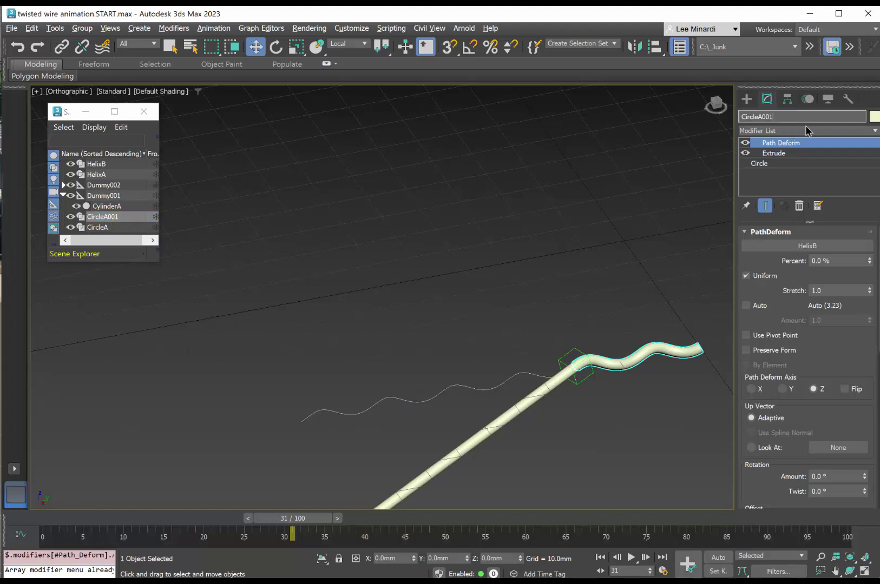
{"action": "key", "text": "BackSpace"}
{"action": "key", "text": "Return"}
{"action": "left_click", "coordinate": [403, 196]}
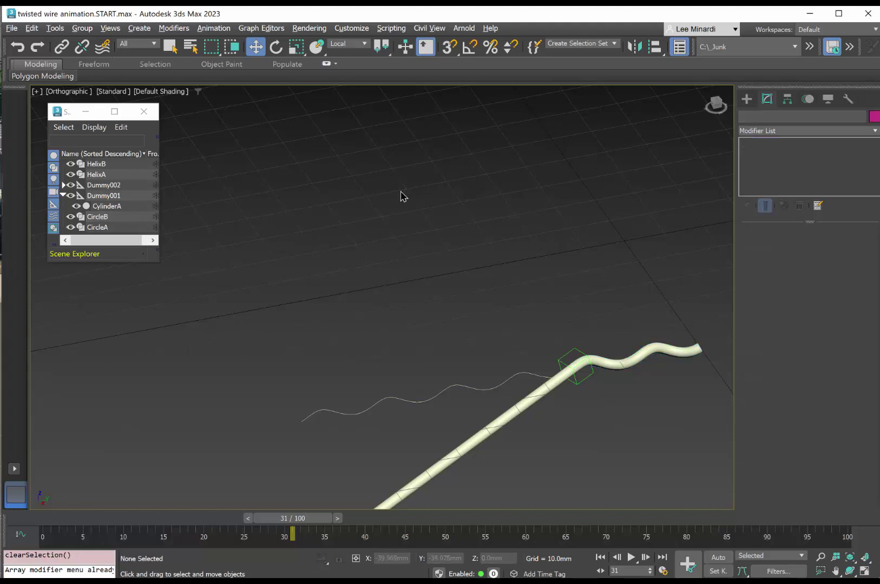
Rotate HelixB 180° about its local Z axis using the transform type-in
{"action": "left_click", "coordinate": [101, 165]}
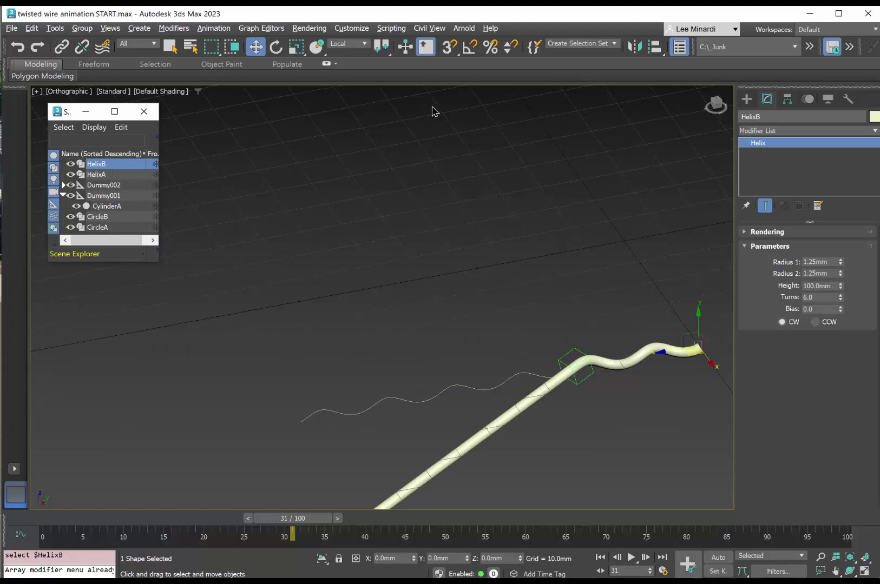
{"action": "left_click", "coordinate": [366, 49]}
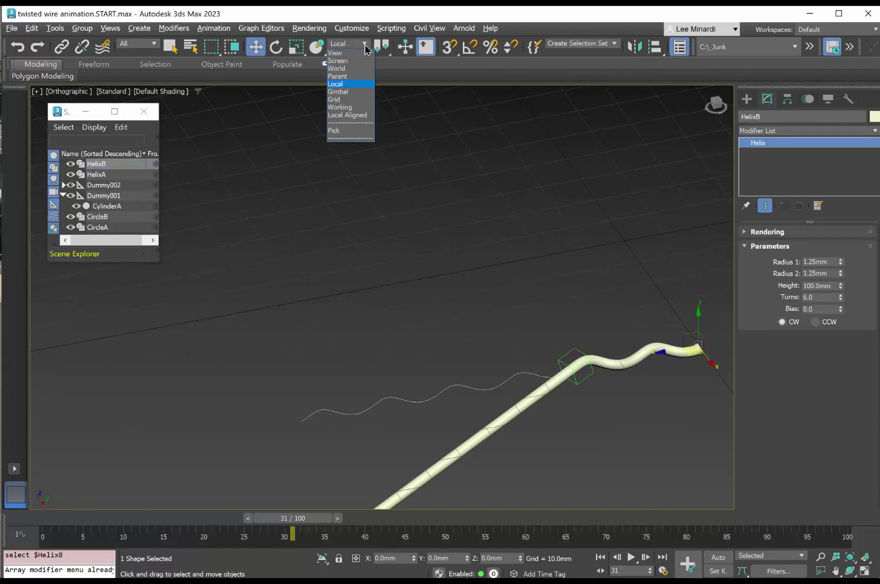
{"action": "left_click", "coordinate": [339, 71]}
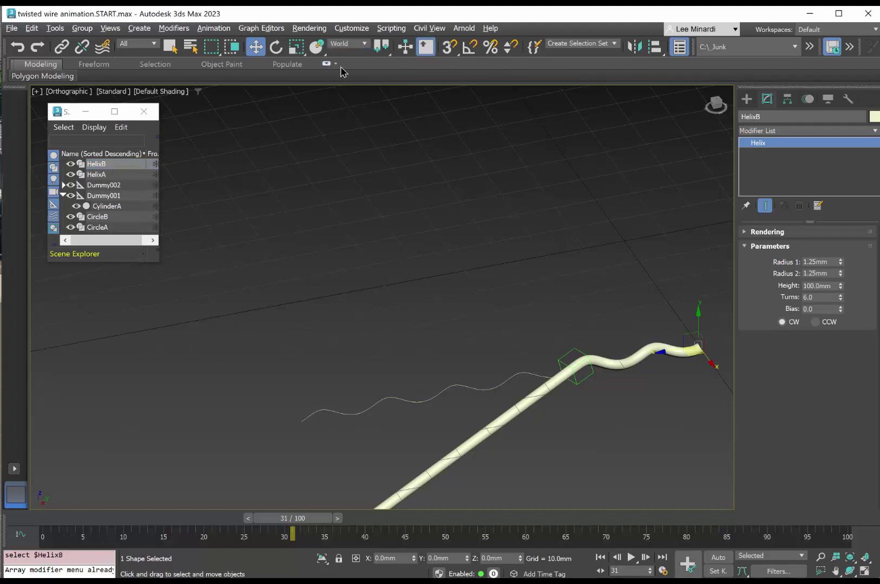
{"action": "left_click", "coordinate": [276, 47]}
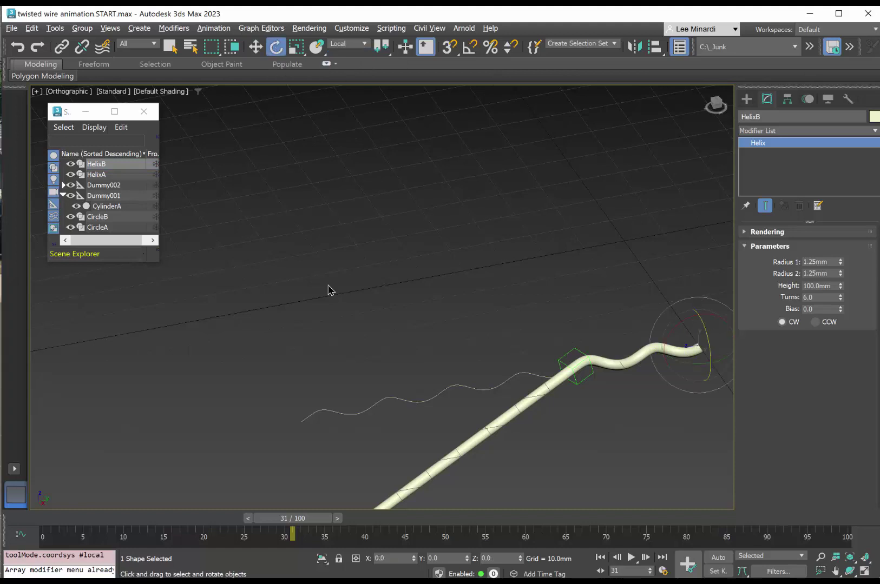
{"action": "double_click", "coordinate": [501, 557]}
{"action": "key", "text": "Return"}
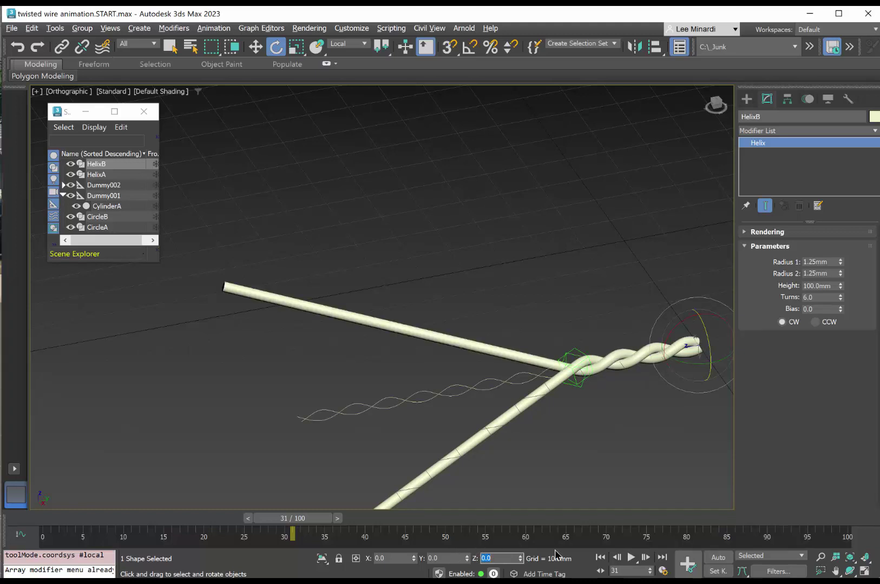
Give CylinderA001 and CircleB a pink object colour
{"action": "middle_click_drag", "start_coordinate": [599, 490], "coordinate": [505, 470]}
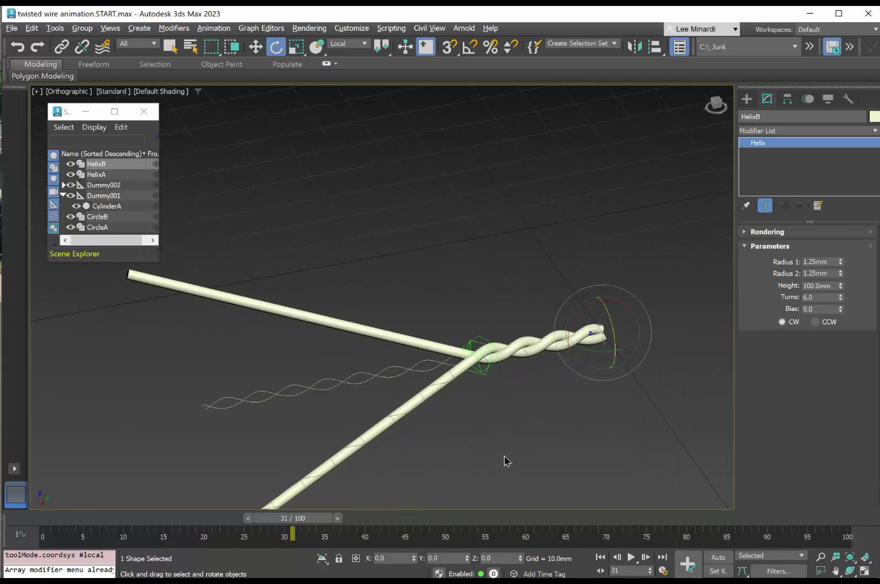
{"action": "scroll", "coordinate": [505, 467], "scroll_direction": "up", "scroll_amount": 3}
{"action": "left_click", "coordinate": [418, 319]}
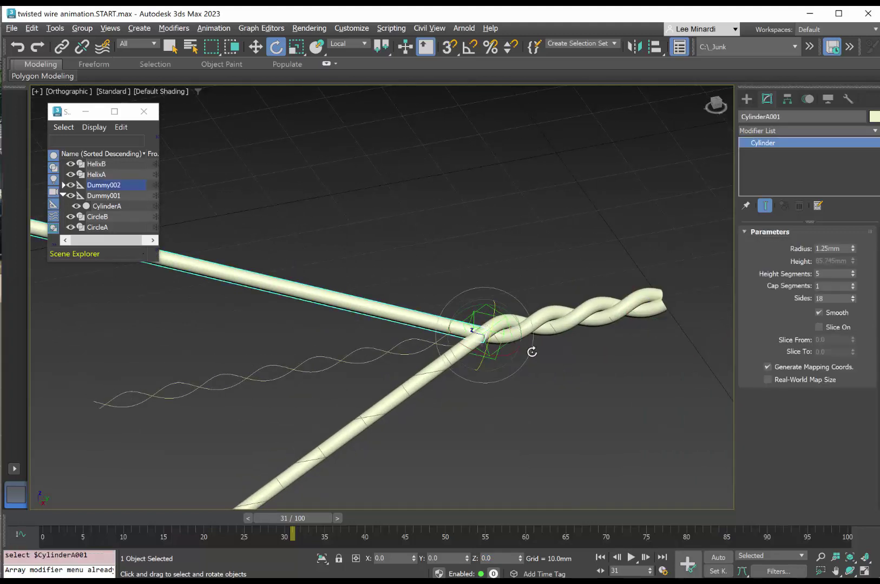
{"action": "left_click", "coordinate": [551, 327], "text": "ctrl"}
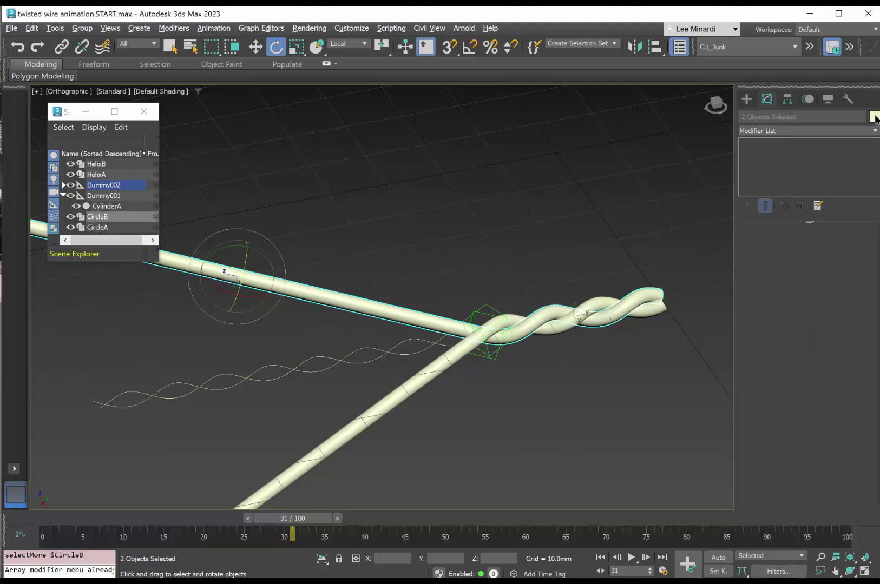
{"action": "left_click", "coordinate": [874, 117]}
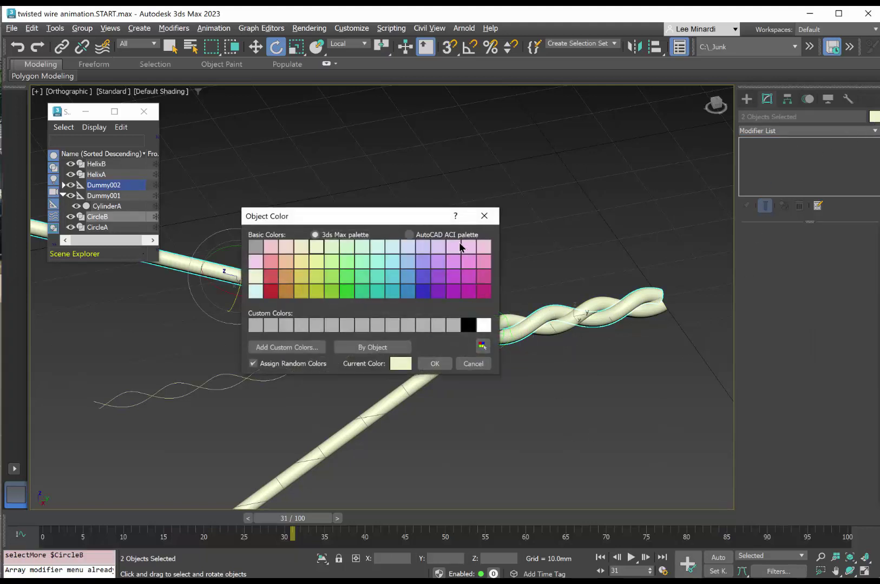
{"action": "left_click", "coordinate": [467, 262]}
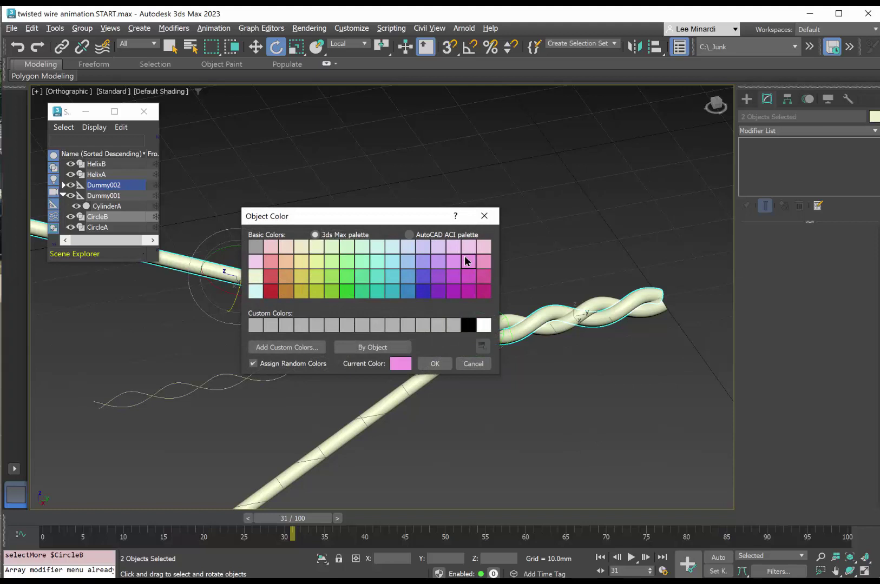
{"action": "left_click", "coordinate": [434, 364]}
{"action": "left_click", "coordinate": [487, 437]}
{"action": "scroll", "coordinate": [488, 436], "scroll_direction": "down", "scroll_amount": 2}
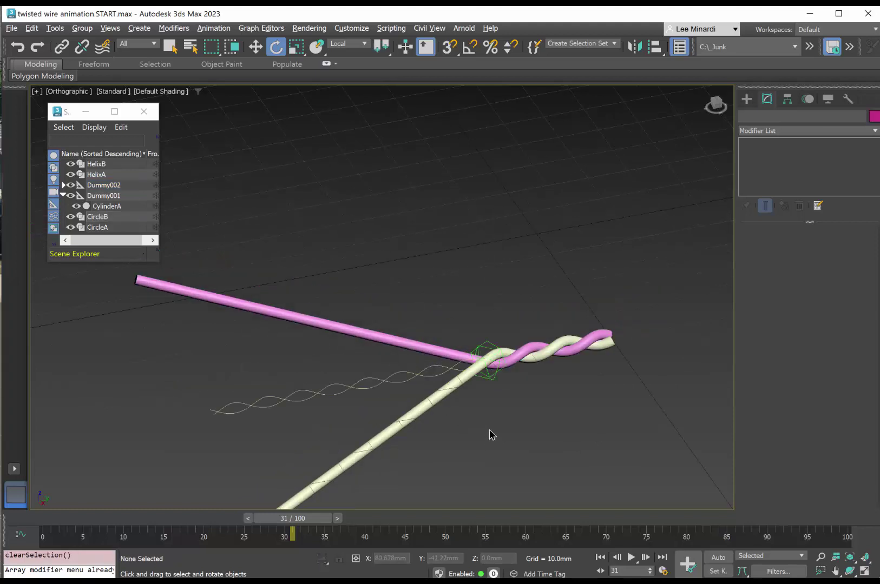
{"action": "middle_click_drag", "start_coordinate": [499, 417], "coordinate": [535, 364]}
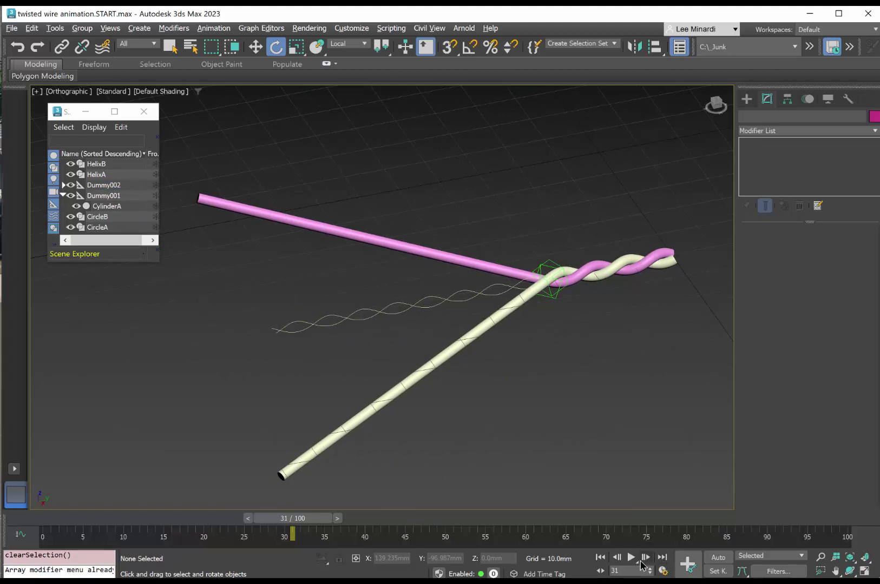
Play the animation, stop at frame 41, and zoom onto the wires' twisting junction
{"action": "left_click", "coordinate": [631, 557]}
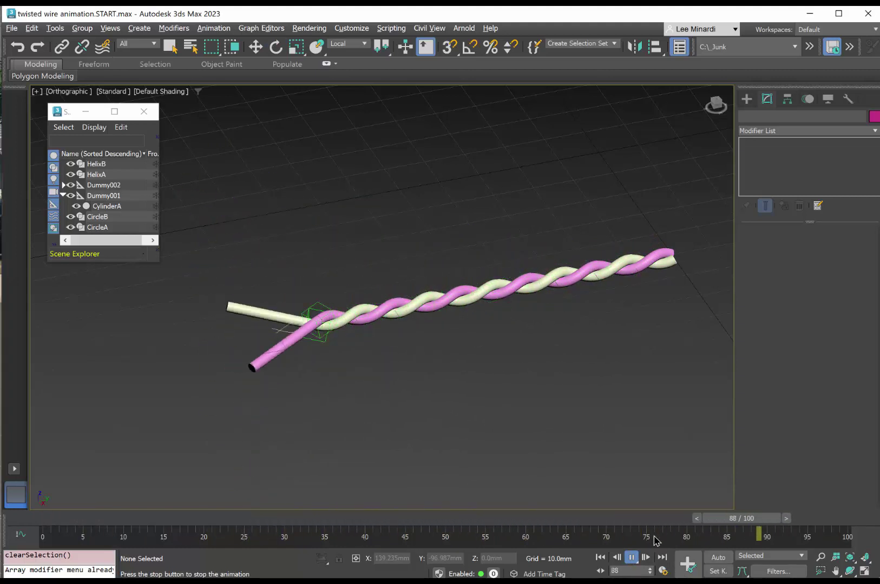
{"action": "left_click", "coordinate": [633, 559]}
{"action": "key", "text": "e"}
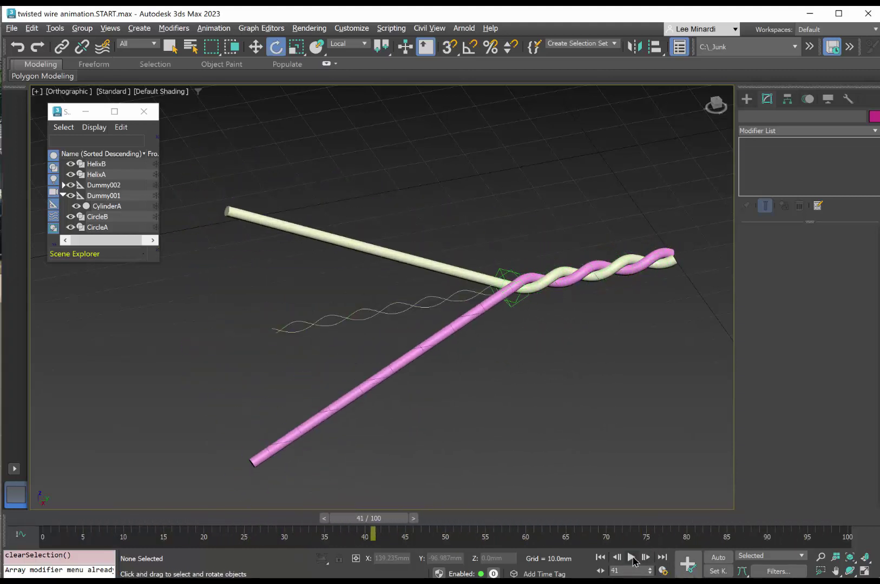
{"action": "middle_click_drag", "start_coordinate": [533, 368], "coordinate": [558, 382]}
{"action": "scroll", "coordinate": [533, 399], "scroll_direction": "up", "scroll_amount": 3}
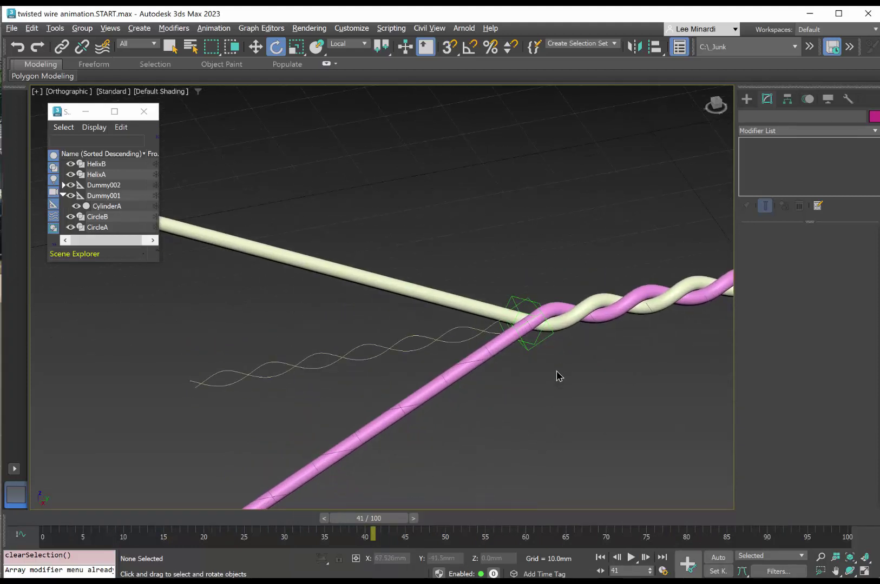
{"action": "scroll", "coordinate": [560, 375], "scroll_direction": "up", "scroll_amount": 2}
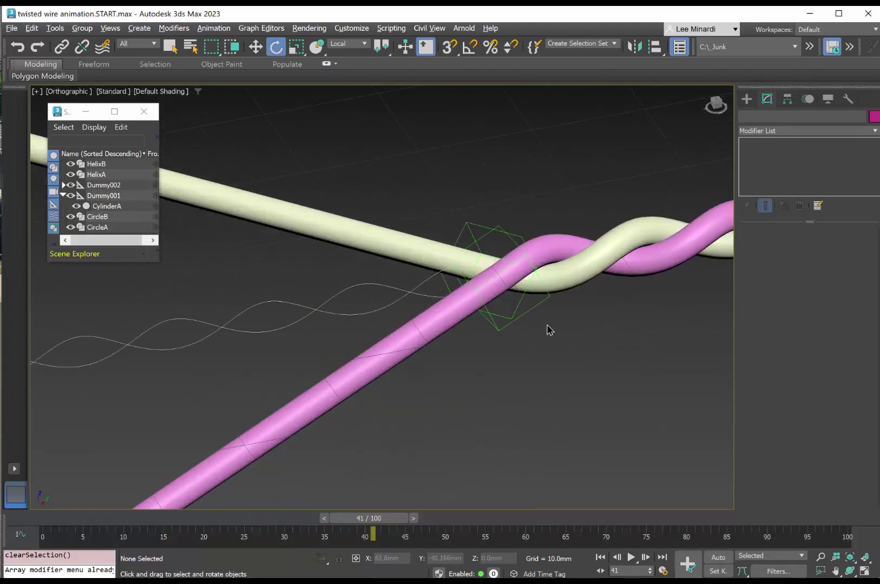
Rename Dummy001 to DummyA
{"action": "left_click", "coordinate": [111, 196]}
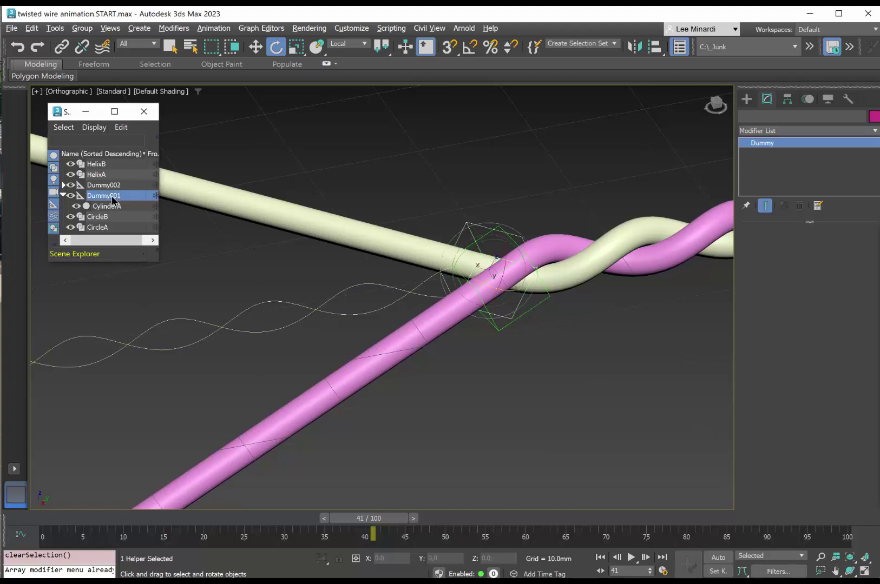
{"action": "left_click", "coordinate": [786, 115]}
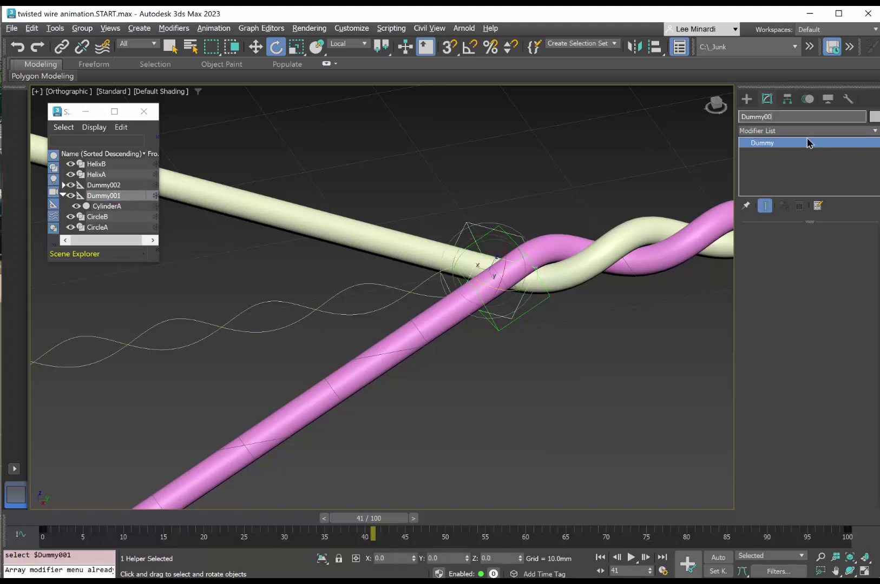
{"action": "type", "text": "A"}
{"action": "key", "text": "Return"}
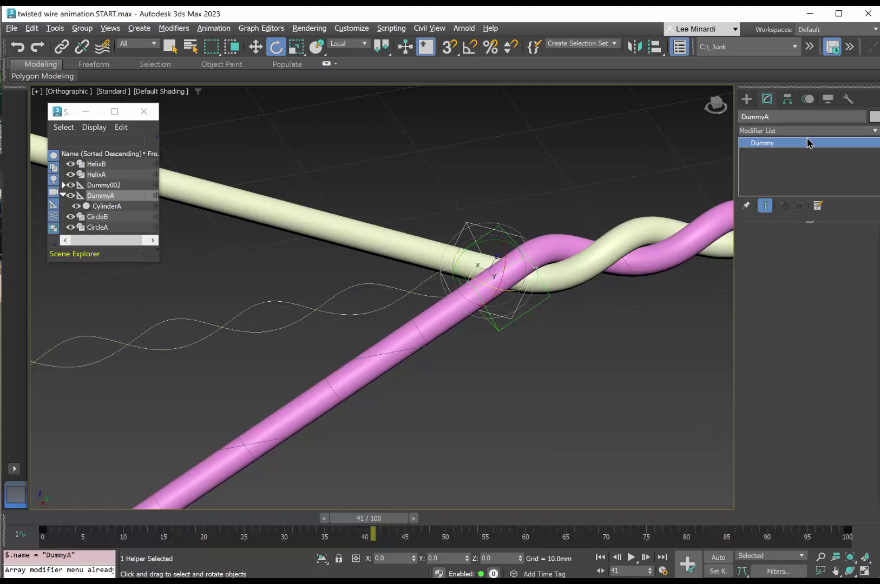
Rename Dummy002 to DummyB
{"action": "left_click", "coordinate": [650, 329]}
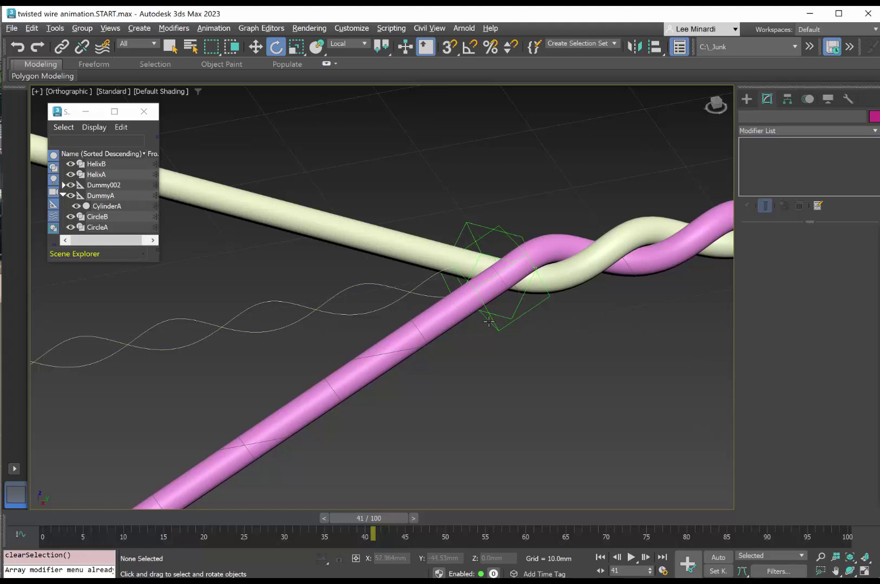
{"action": "left_click", "coordinate": [530, 317]}
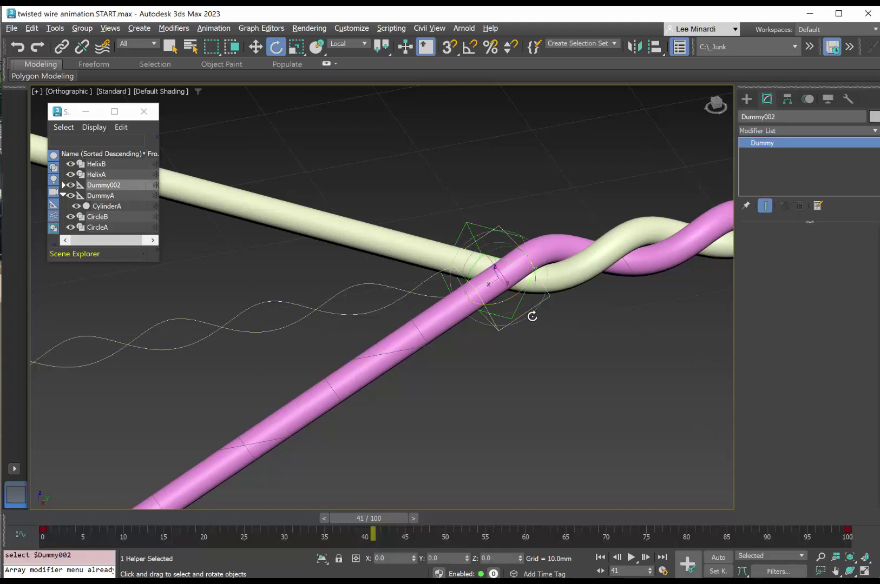
{"action": "left_click", "coordinate": [780, 116]}
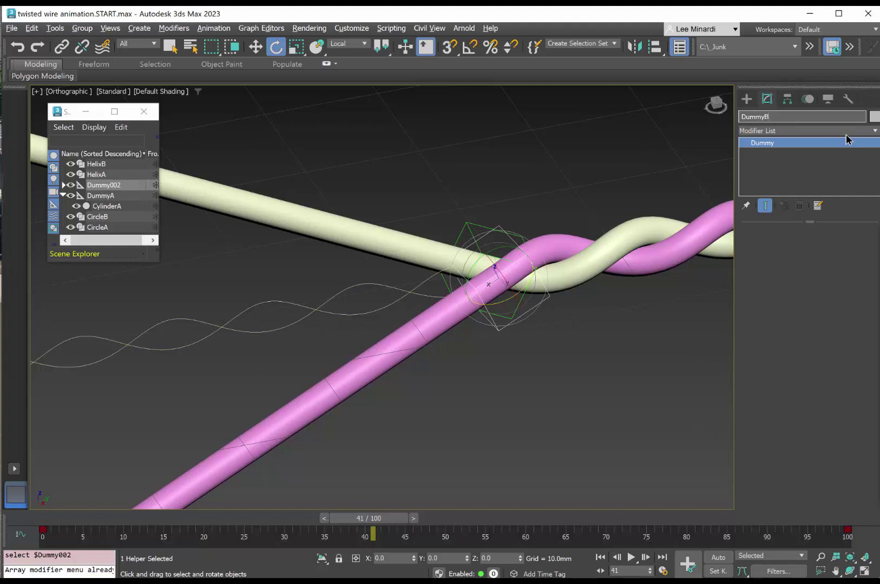
{"action": "key", "text": "Return"}
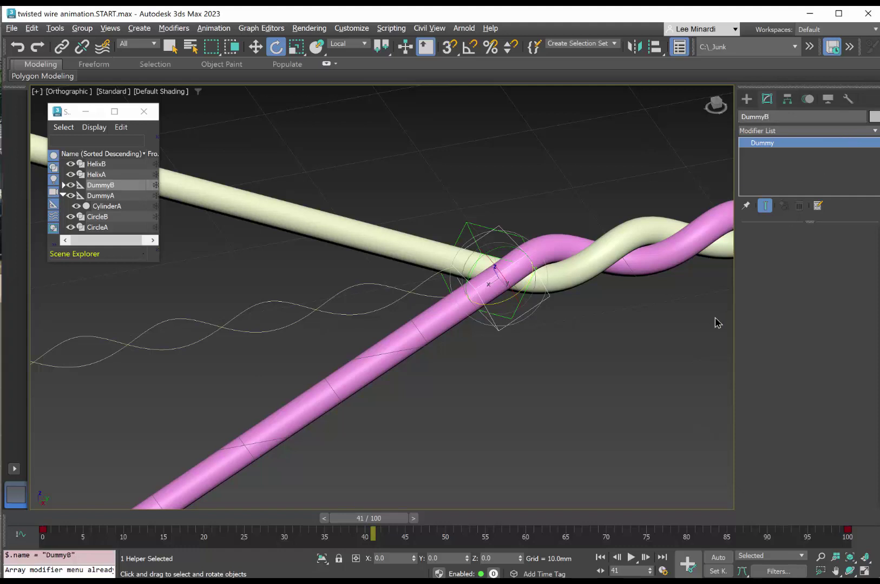
{"action": "left_click", "coordinate": [654, 334]}
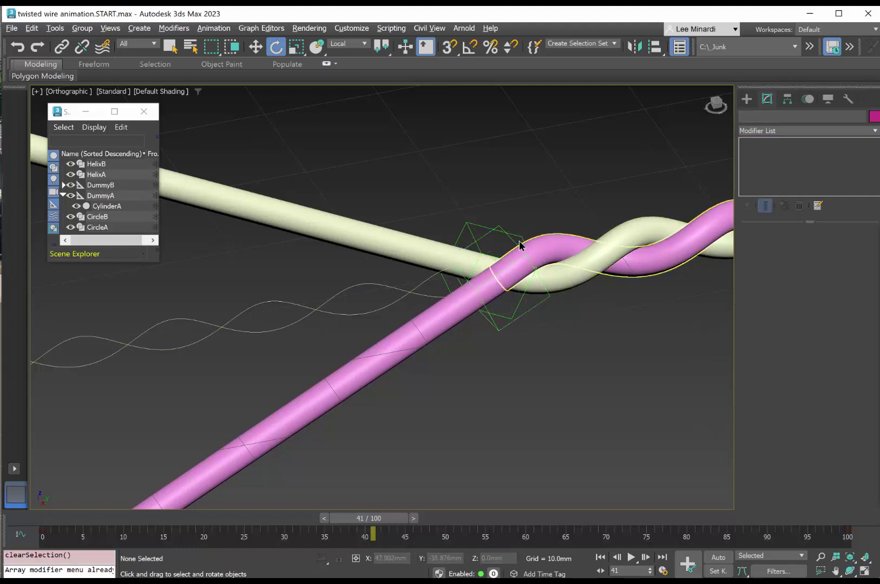
Set DummyA to Follow its helix path and rotate CylinderA 90° in X
{"action": "left_click", "coordinate": [478, 224]}
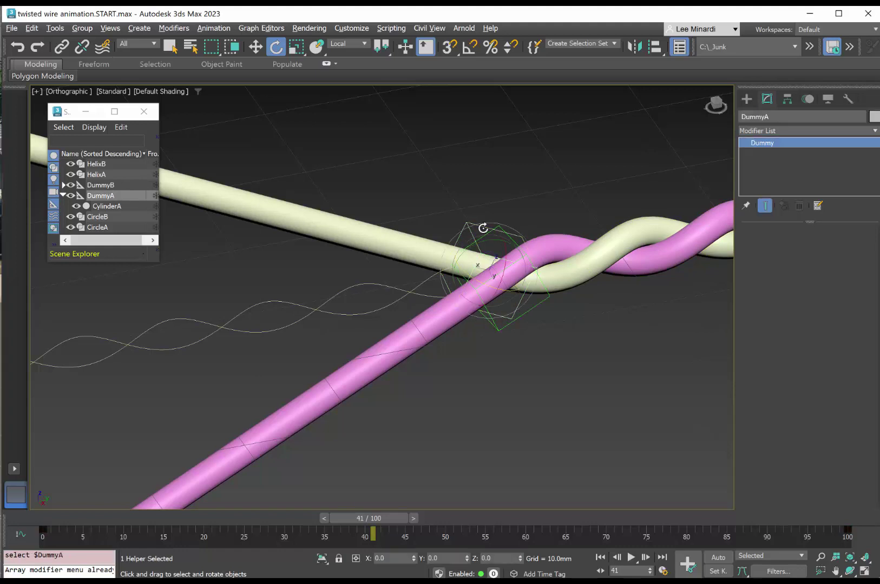
{"action": "left_click", "coordinate": [808, 103]}
{"action": "left_click_drag", "start_coordinate": [753, 391], "coordinate": [761, 271]}
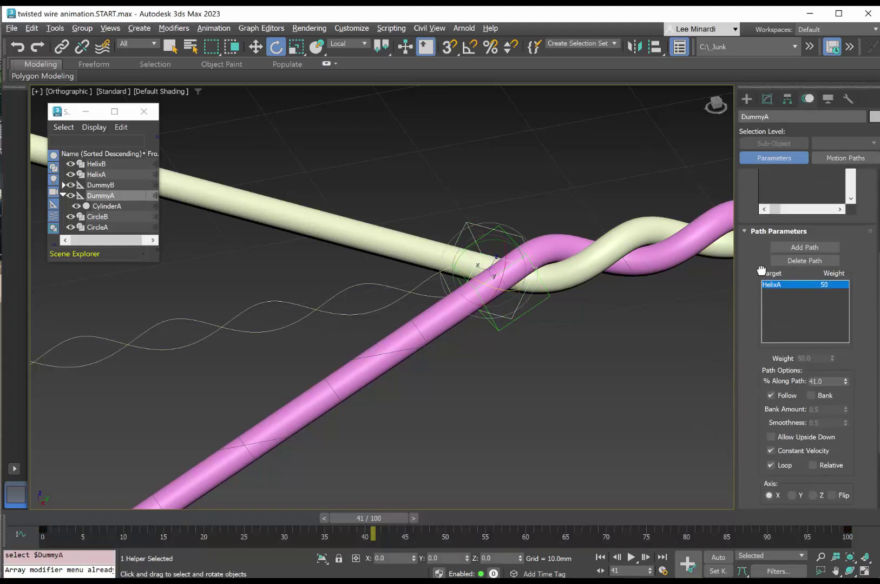
{"action": "left_click", "coordinate": [770, 396]}
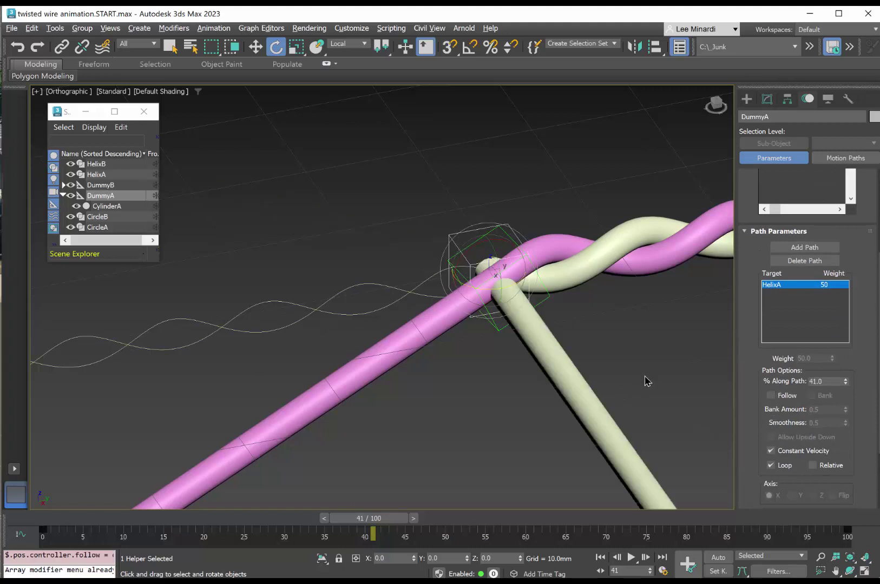
{"action": "left_click", "coordinate": [574, 373]}
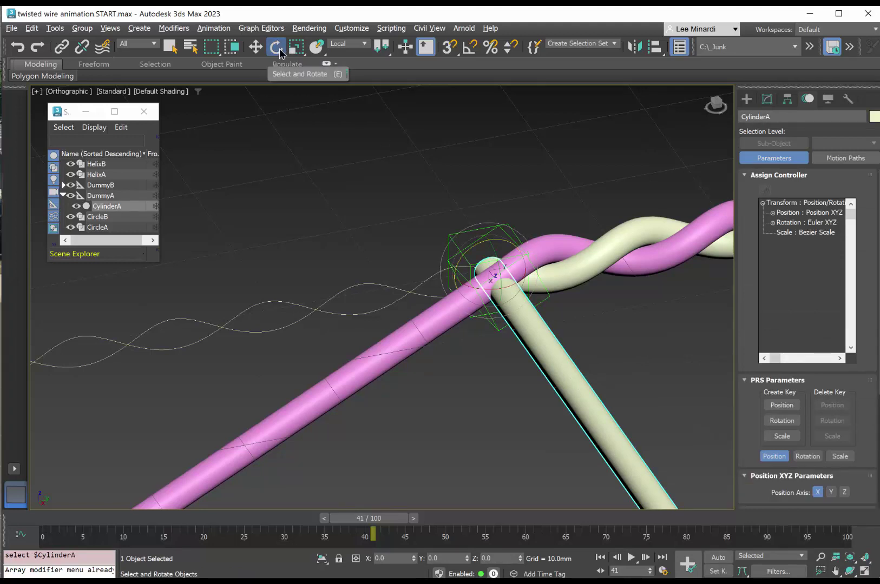
{"action": "left_click", "coordinate": [394, 560]}
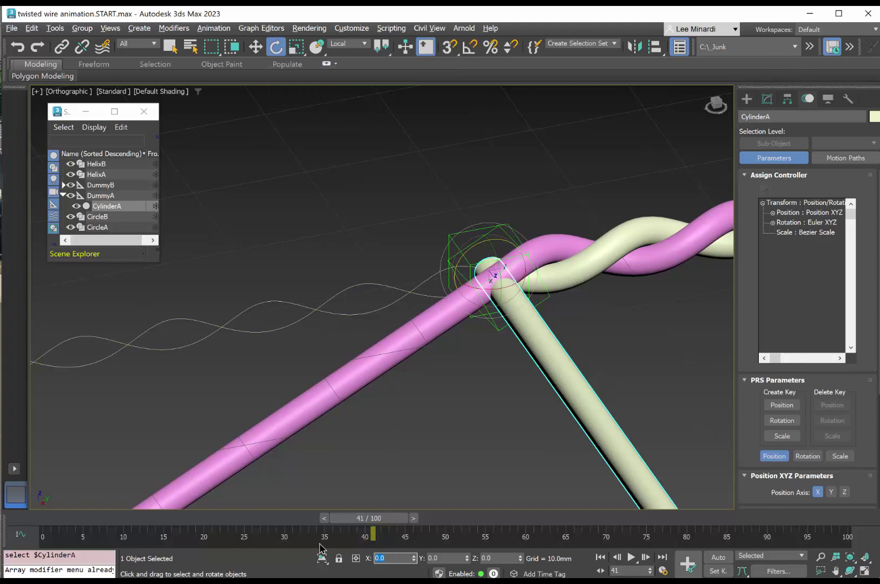
{"action": "type", "text": "9"}
{"action": "type", "text": "0"}
{"action": "key", "text": "Return"}
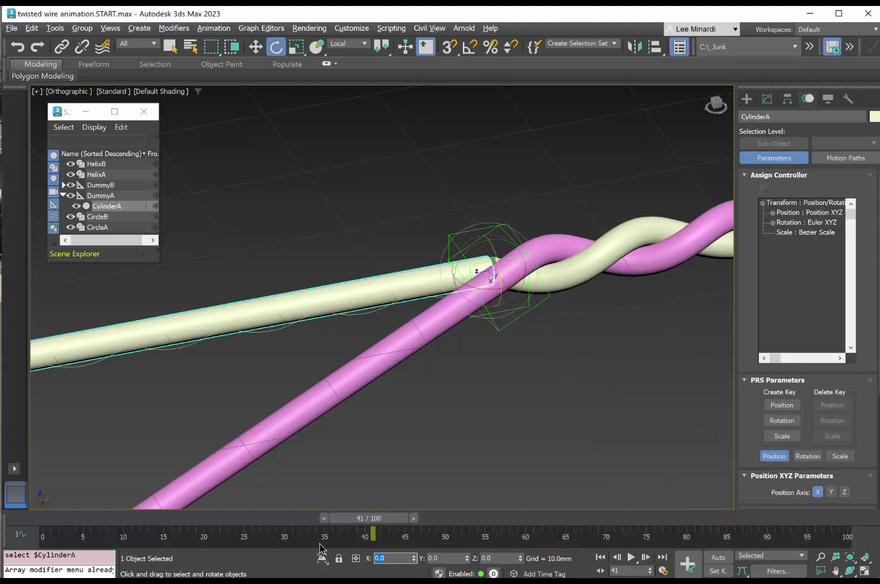
{"action": "left_click", "coordinate": [497, 408]}
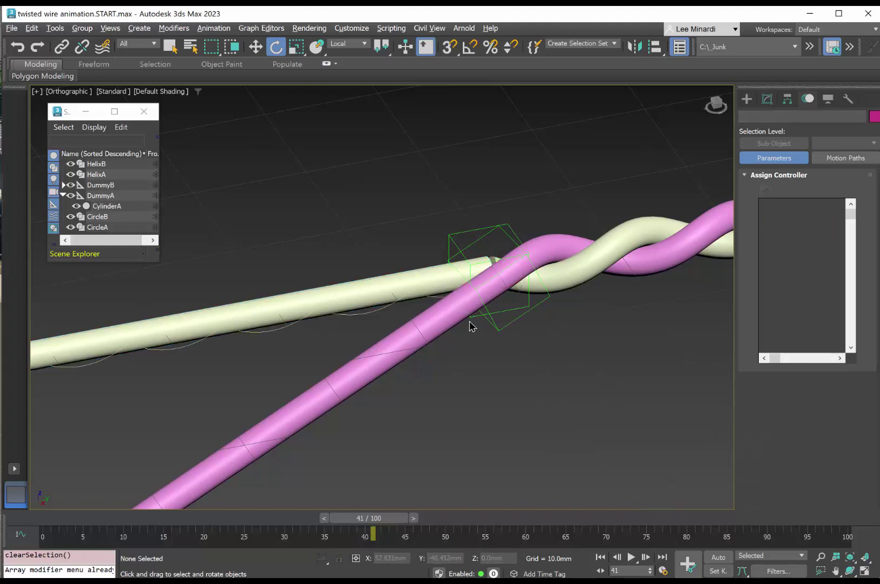
Set DummyB to Follow its path, rotate CylinderA001 90° in X, and scrub the timeline
{"action": "left_click", "coordinate": [499, 330]}
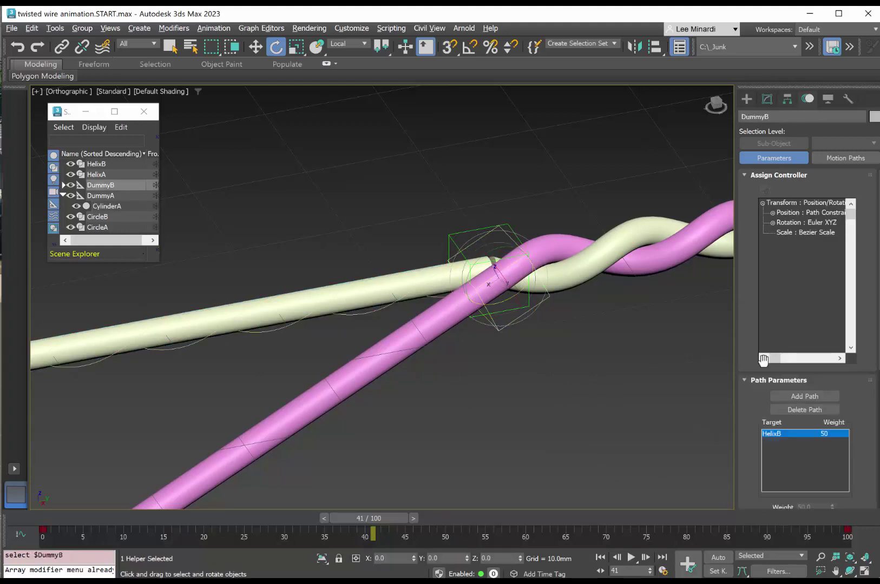
{"action": "left_click_drag", "start_coordinate": [755, 452], "coordinate": [767, 292]}
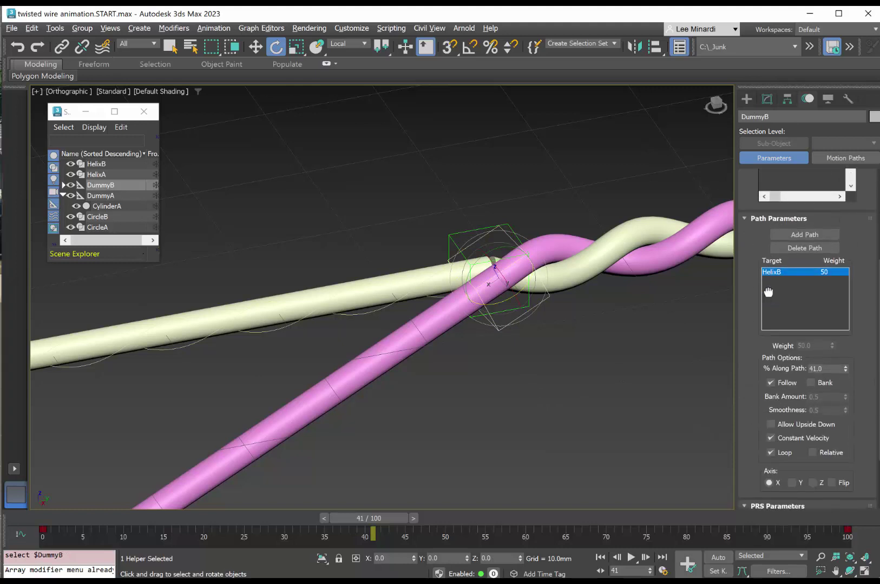
{"action": "left_click", "coordinate": [771, 383]}
{"action": "left_click", "coordinate": [652, 389]}
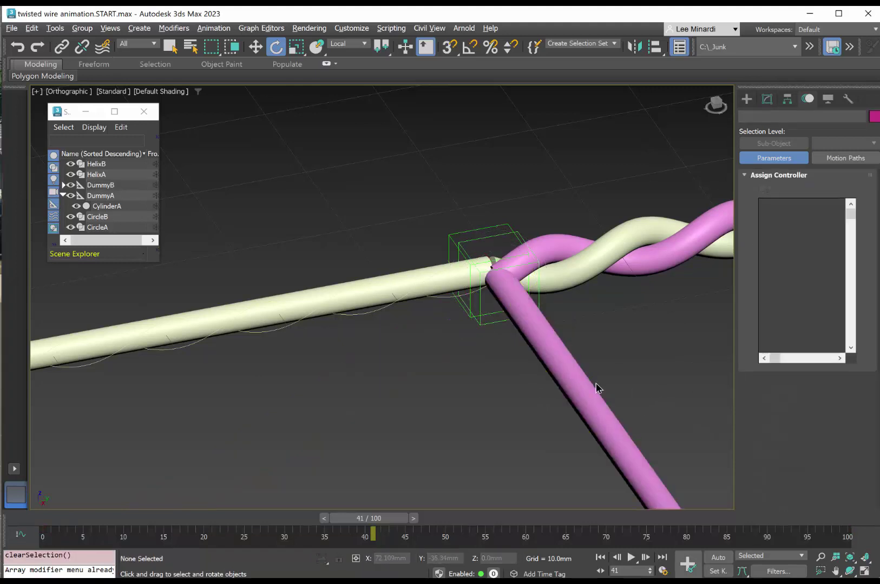
{"action": "left_click", "coordinate": [578, 383]}
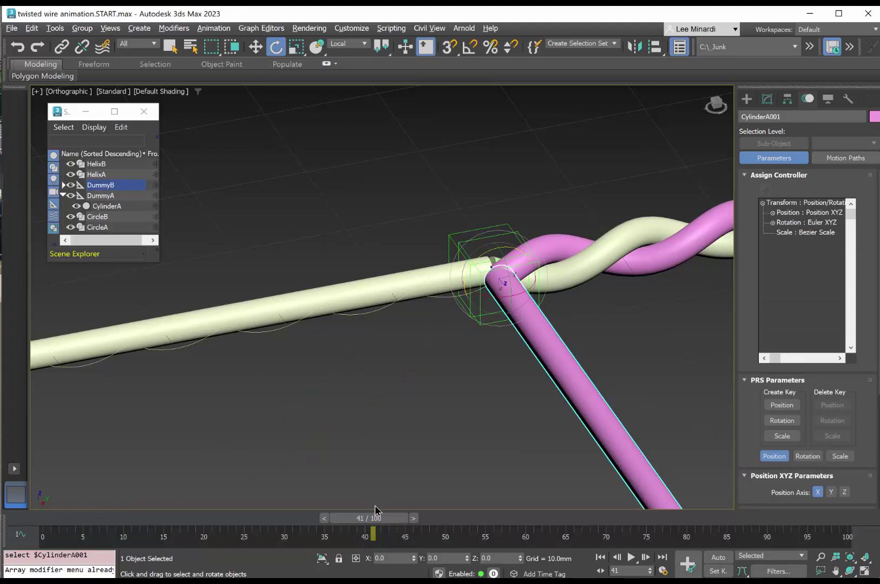
{"action": "left_click", "coordinate": [394, 558]}
{"action": "key", "text": "Escape"}
{"action": "left_click", "coordinate": [423, 433]}
{"action": "scroll", "coordinate": [427, 428], "scroll_direction": "down", "scroll_amount": 6}
{"action": "middle_click_drag", "start_coordinate": [428, 429], "coordinate": [453, 339]}
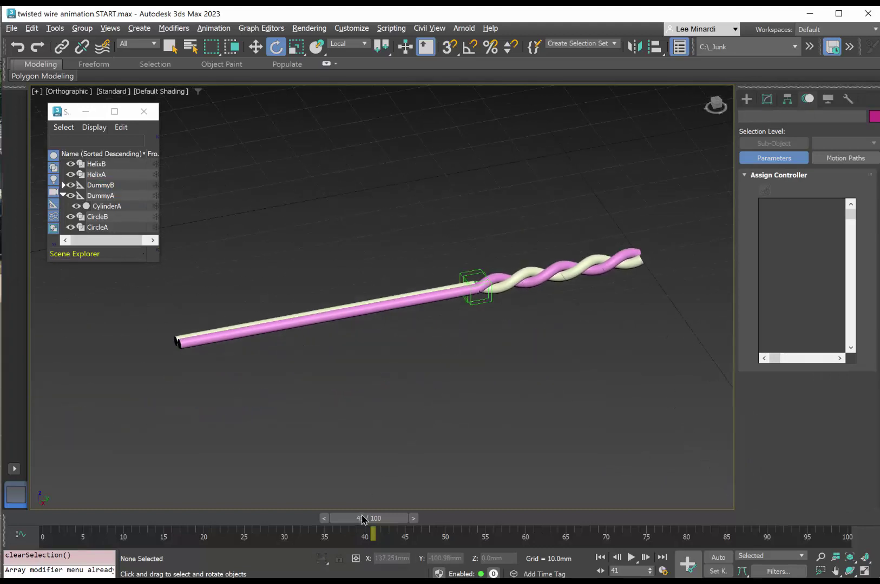
{"action": "left_click_drag", "start_coordinate": [368, 518], "coordinate": [501, 488]}
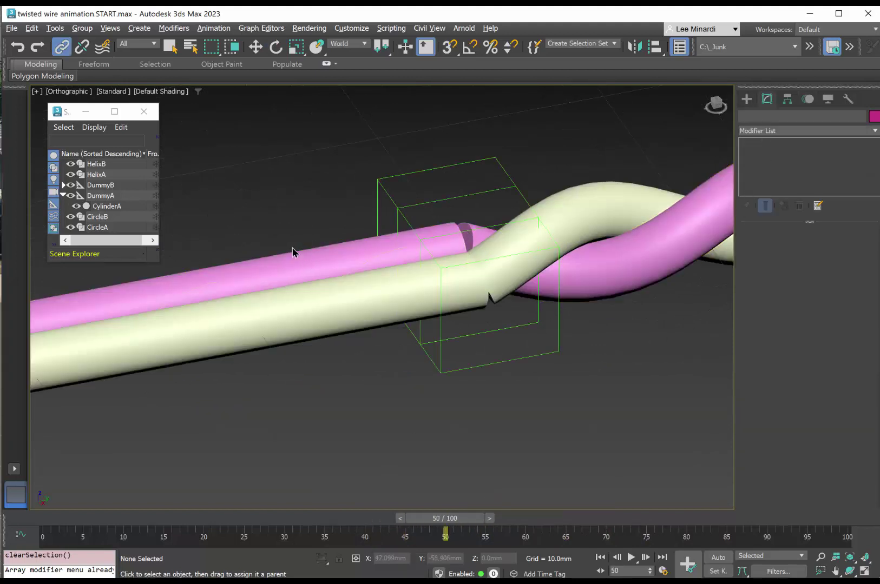
Create a GeoSphere above the wires and set its radius to 1.25mm
{"action": "left_click", "coordinate": [747, 100]}
{"action": "left_click", "coordinate": [830, 196]}
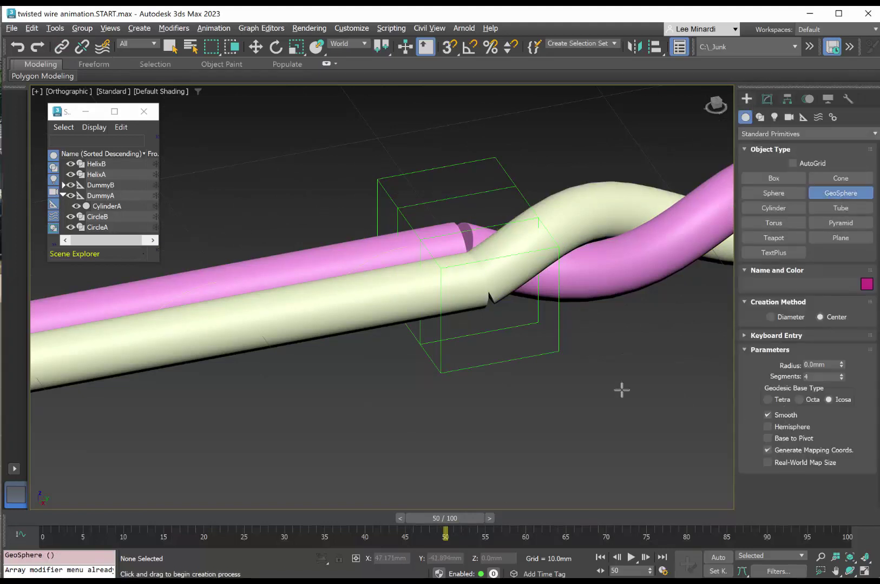
{"action": "left_click_drag", "start_coordinate": [303, 199], "coordinate": [326, 188]}
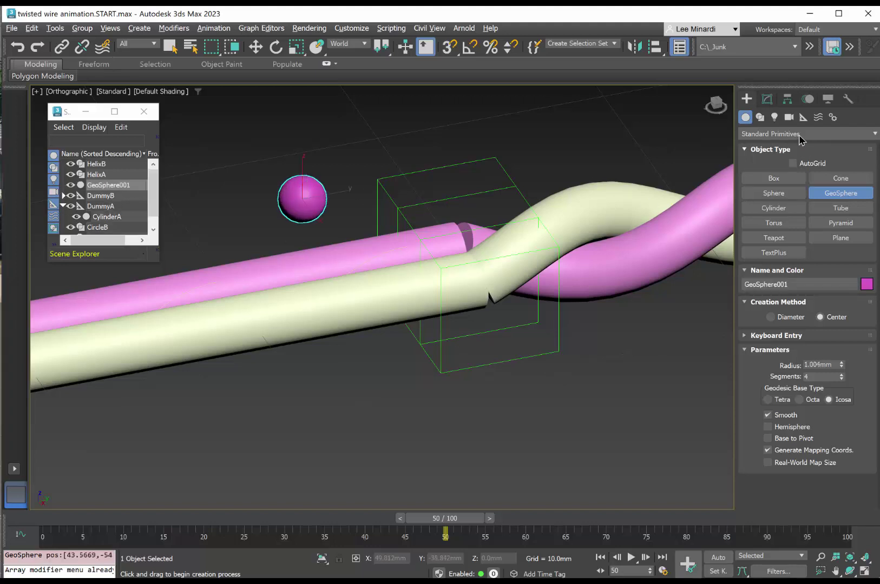
{"action": "left_click", "coordinate": [767, 101]}
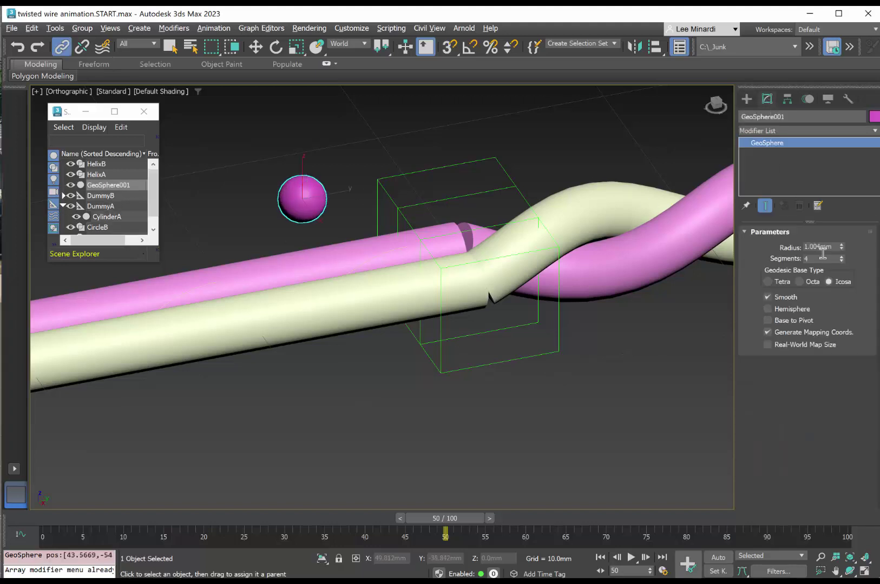
{"action": "double_click", "coordinate": [821, 244]}
{"action": "key", "text": "Return"}
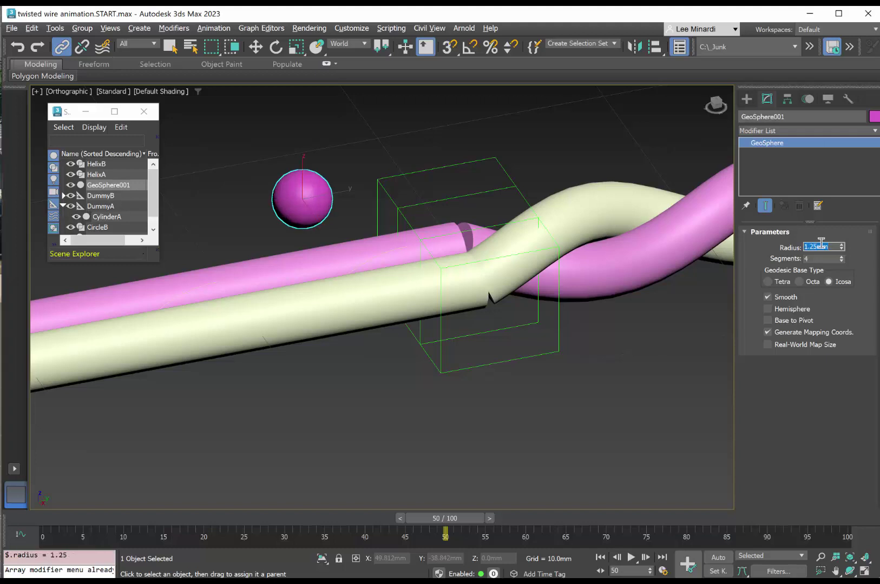
{"action": "left_click", "coordinate": [793, 117]}
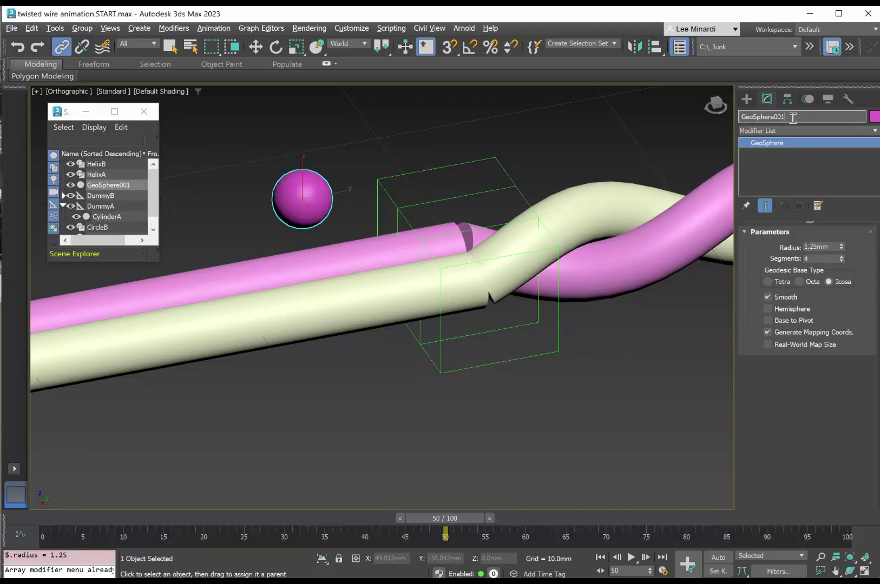
Rename the pink cylinder CylinderA001 to CylinderB in the Modify panel name field
{"action": "left_click", "coordinate": [548, 448]}
{"action": "left_click", "coordinate": [308, 265]}
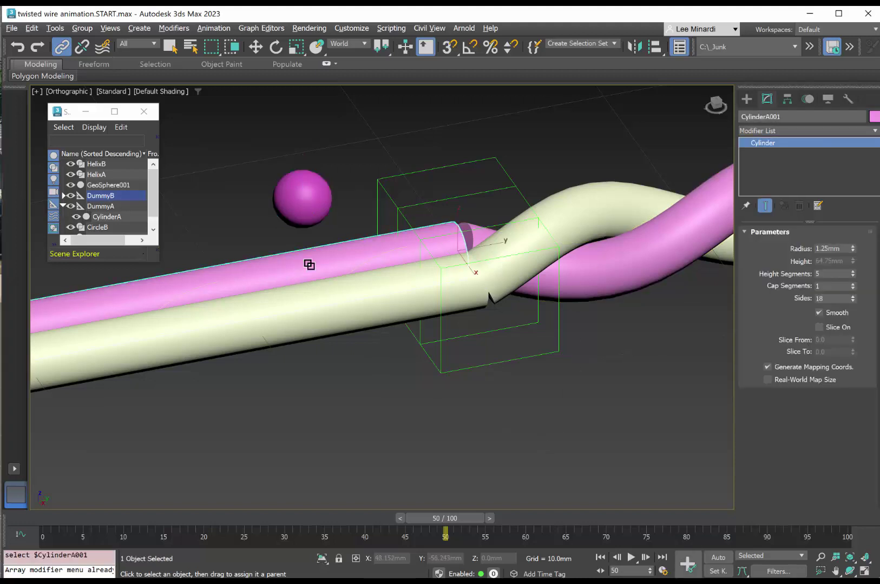
{"action": "left_click", "coordinate": [651, 441]}
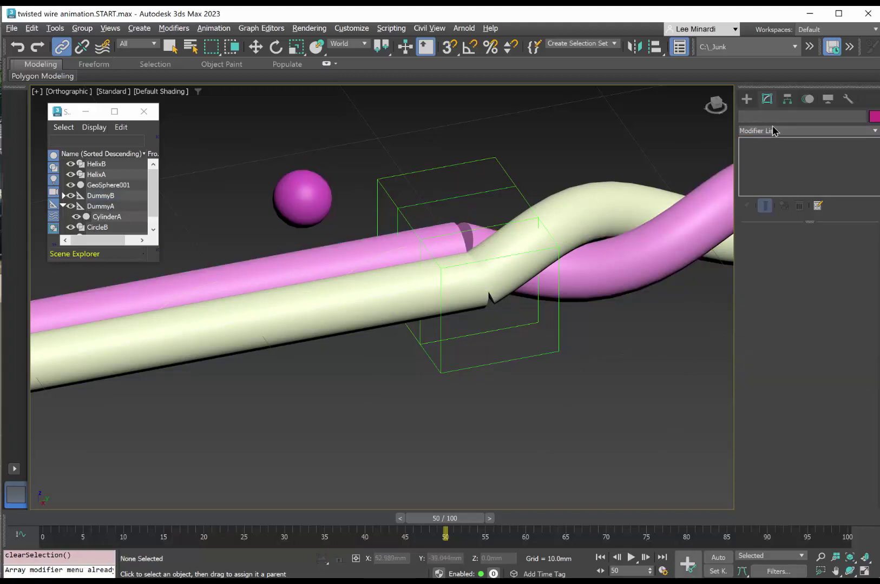
{"action": "left_click", "coordinate": [375, 315]}
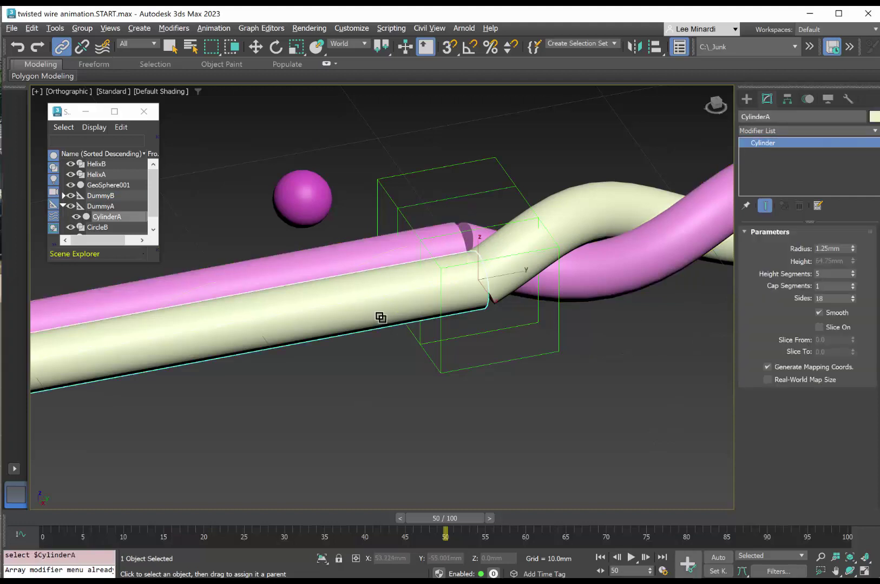
{"action": "left_click", "coordinate": [434, 394]}
{"action": "left_click", "coordinate": [327, 263]}
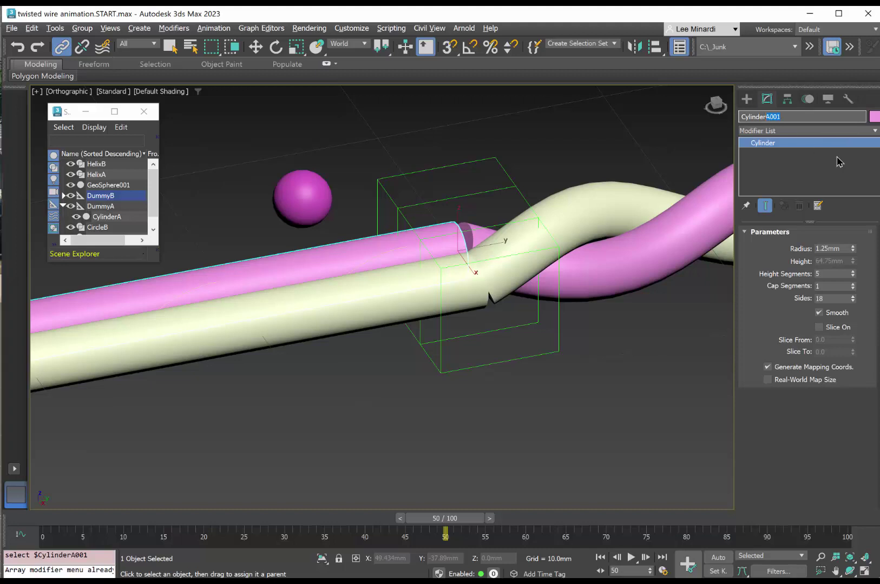
{"action": "type", "text": "B"}
{"action": "key", "text": "Return"}
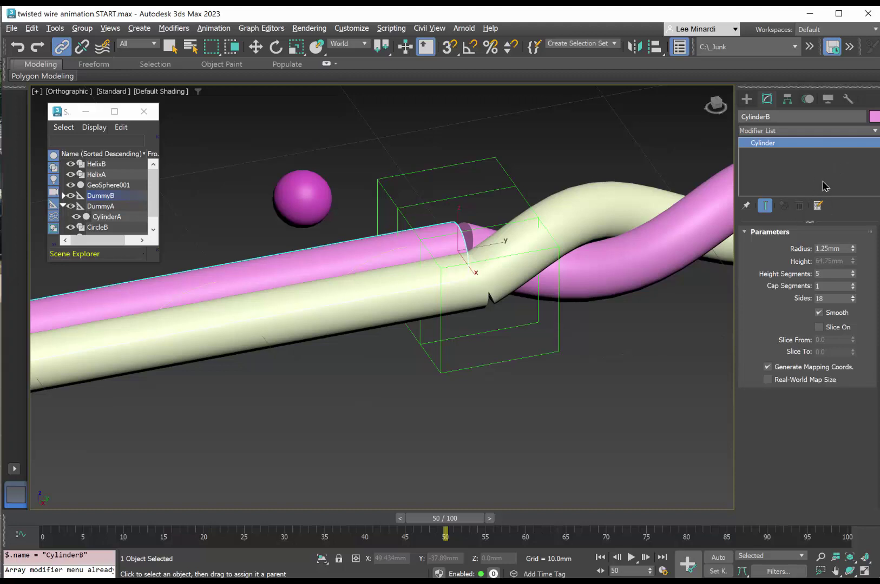
Align GeoSphere001's X, Y and Z position to CylinderB's pivot
{"action": "left_click", "coordinate": [545, 135]}
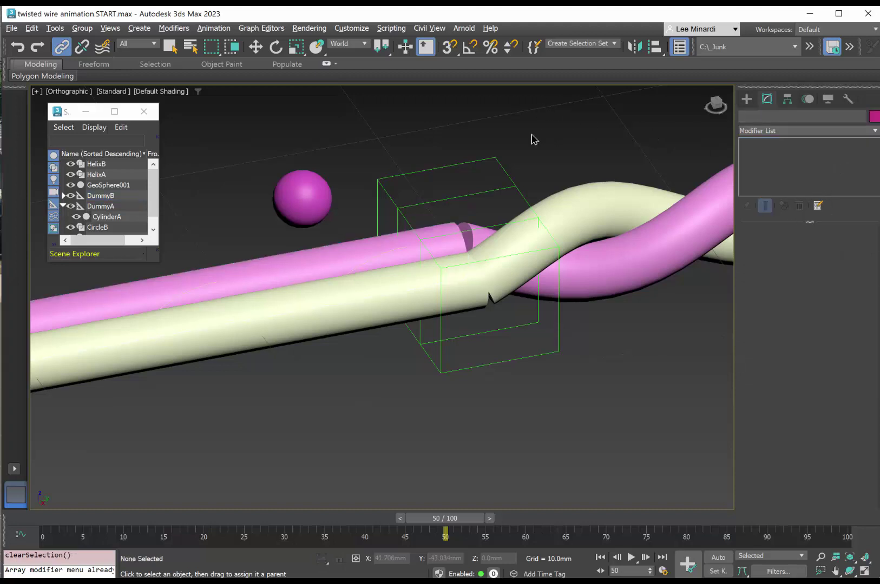
{"action": "left_click", "coordinate": [296, 189]}
{"action": "left_click", "coordinate": [654, 46]}
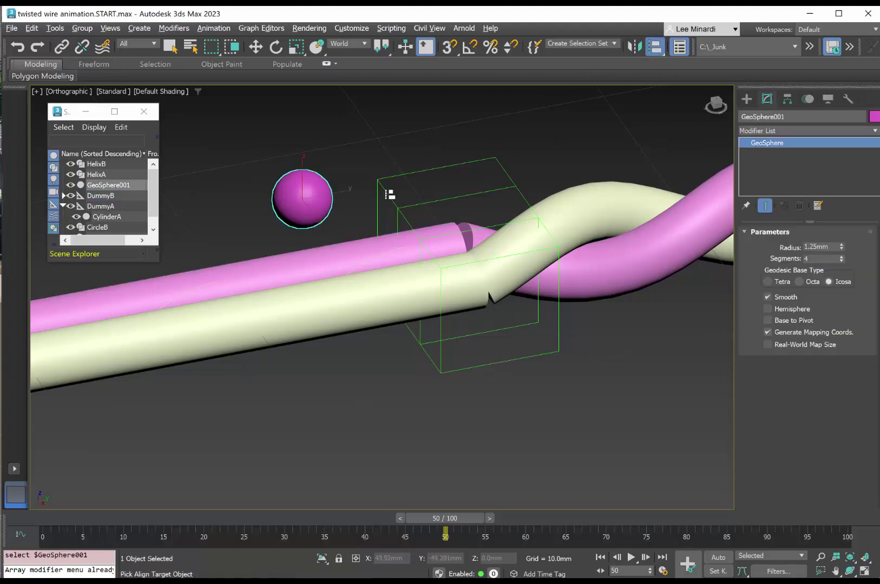
{"action": "left_click", "coordinate": [349, 249]}
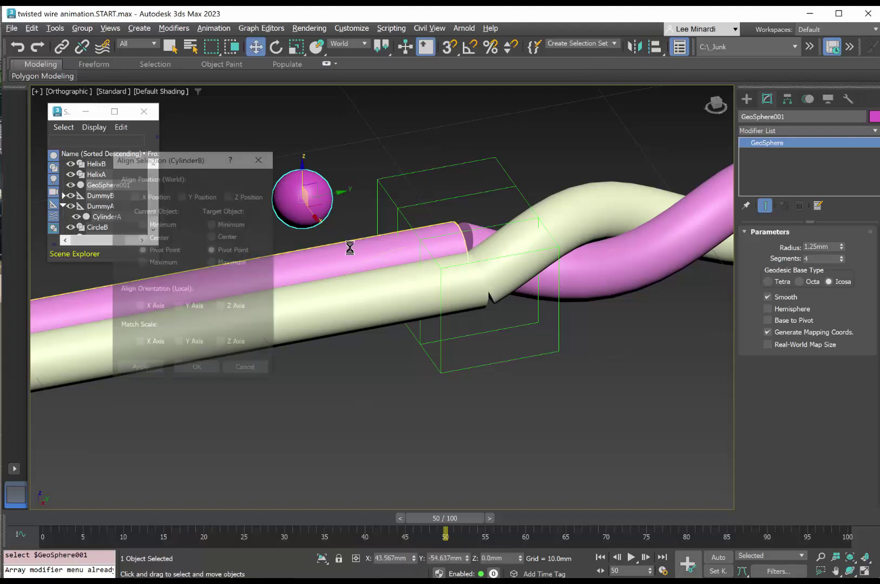
{"action": "left_click", "coordinate": [135, 196]}
{"action": "left_click", "coordinate": [181, 195]}
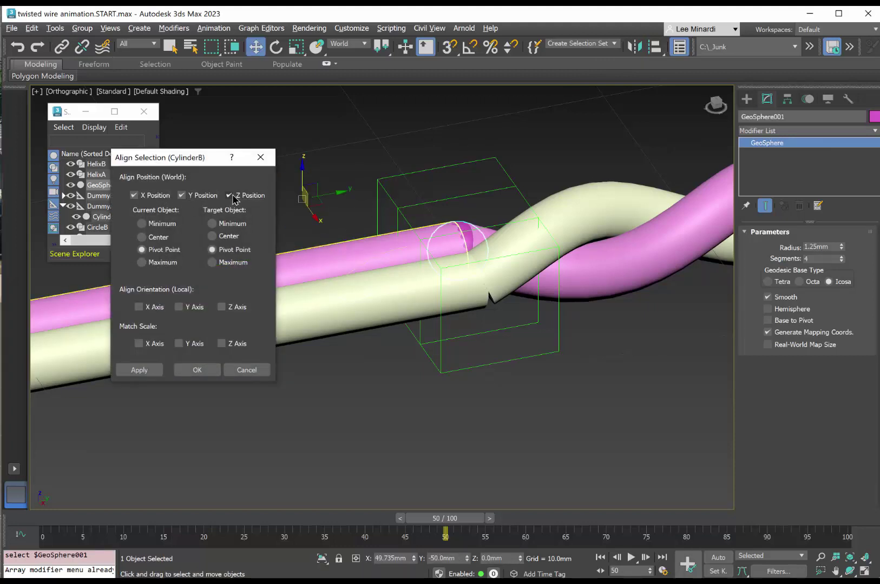
{"action": "left_click", "coordinate": [229, 196]}
{"action": "left_click", "coordinate": [140, 371]}
{"action": "left_click", "coordinate": [197, 368]}
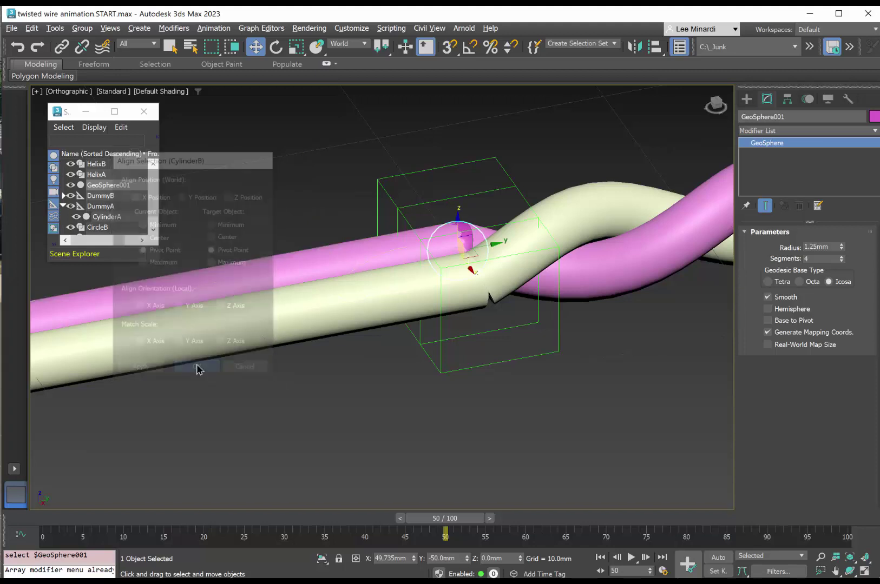
Link GeoSphere001 to DummyB as its parent
{"action": "left_click", "coordinate": [60, 47]}
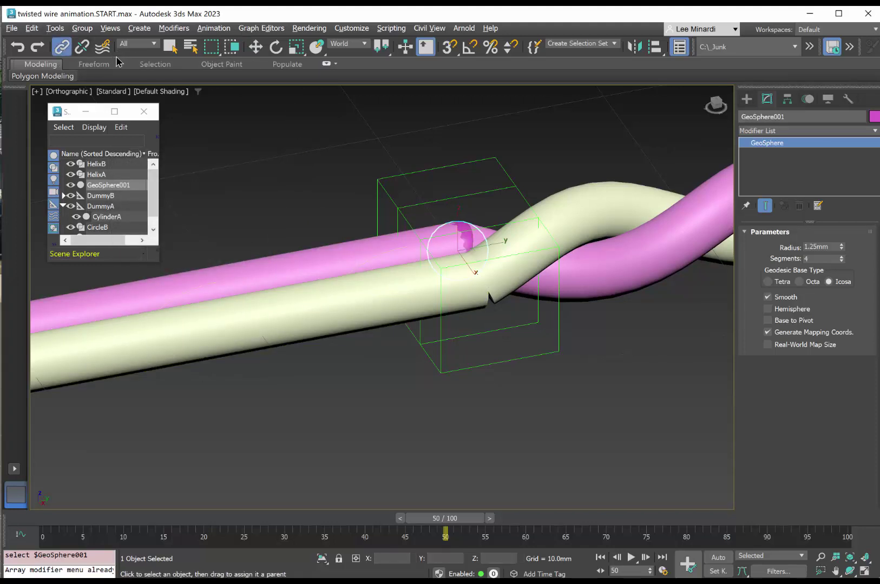
{"action": "left_click", "coordinate": [189, 48]}
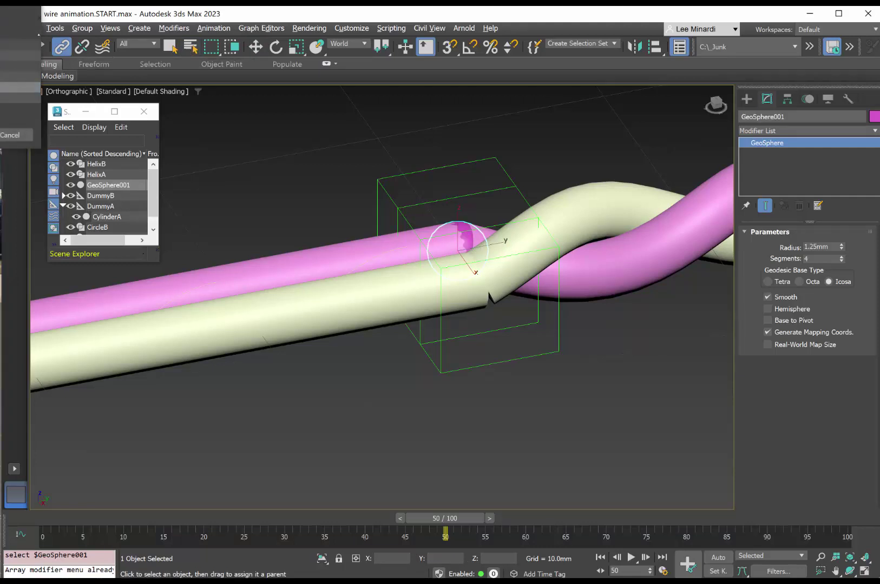
{"action": "left_click", "coordinate": [20, 97]}
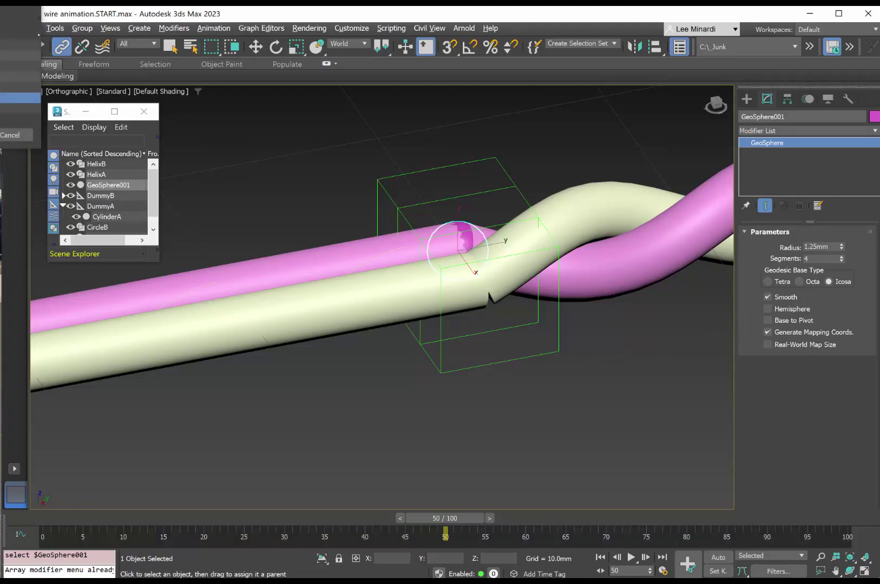
{"action": "key", "text": "Return"}
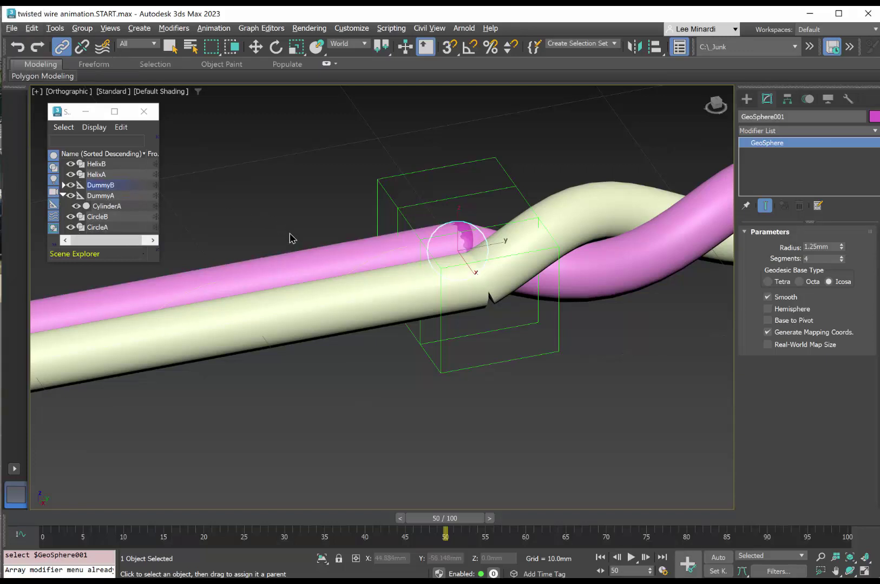
Add CylinderB and CircleB to the selection and give them a light pink object colour
{"action": "left_click", "coordinate": [294, 254], "text": "ctrl"}
{"action": "left_click", "coordinate": [598, 238], "text": "ctrl"}
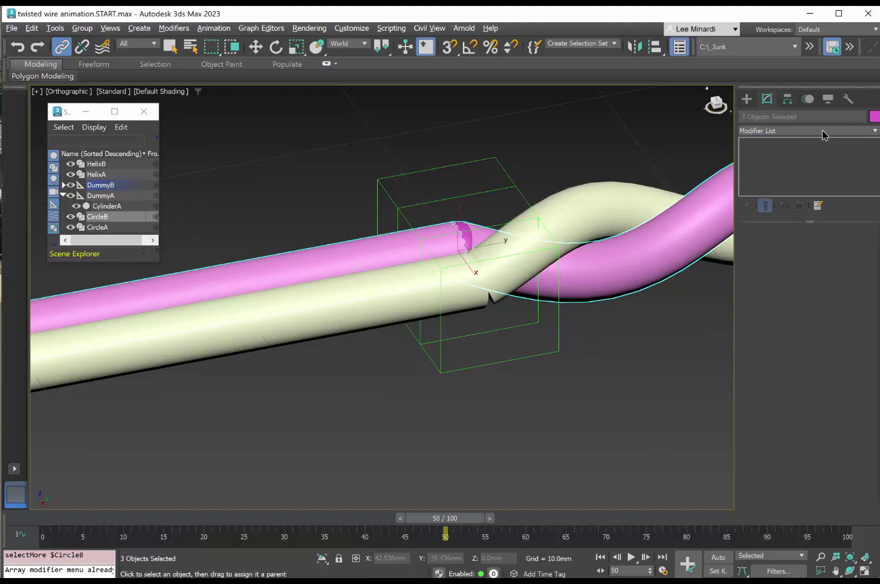
{"action": "left_click", "coordinate": [874, 117]}
{"action": "left_click", "coordinate": [469, 247]}
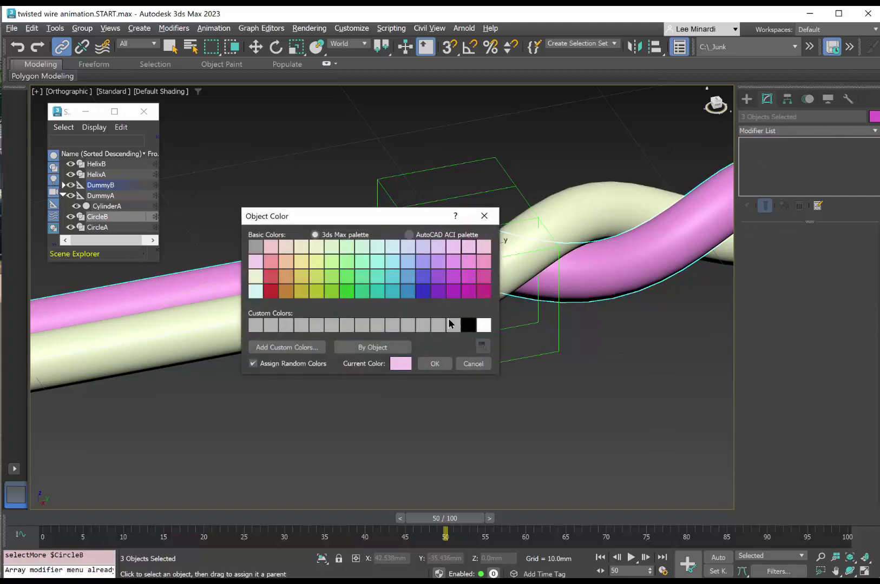
{"action": "left_click", "coordinate": [435, 363]}
Deselect everything and start a new GeoSphere from Standard Primitives
{"action": "left_click", "coordinate": [462, 408]}
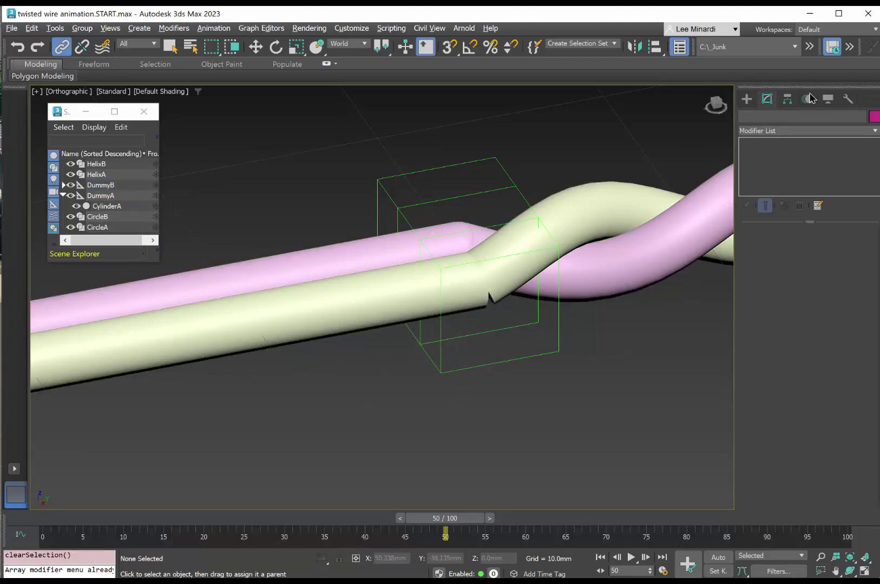
{"action": "left_click", "coordinate": [746, 99]}
{"action": "left_click", "coordinate": [836, 194]}
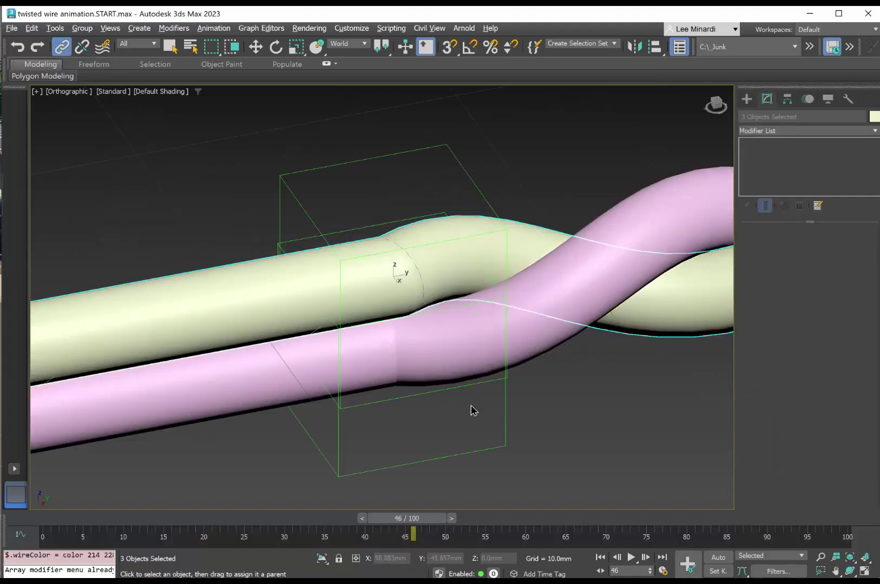
Frame the whole cream and pink twisted wire in the viewport and play its growing animation
{"action": "left_click", "coordinate": [469, 410]}
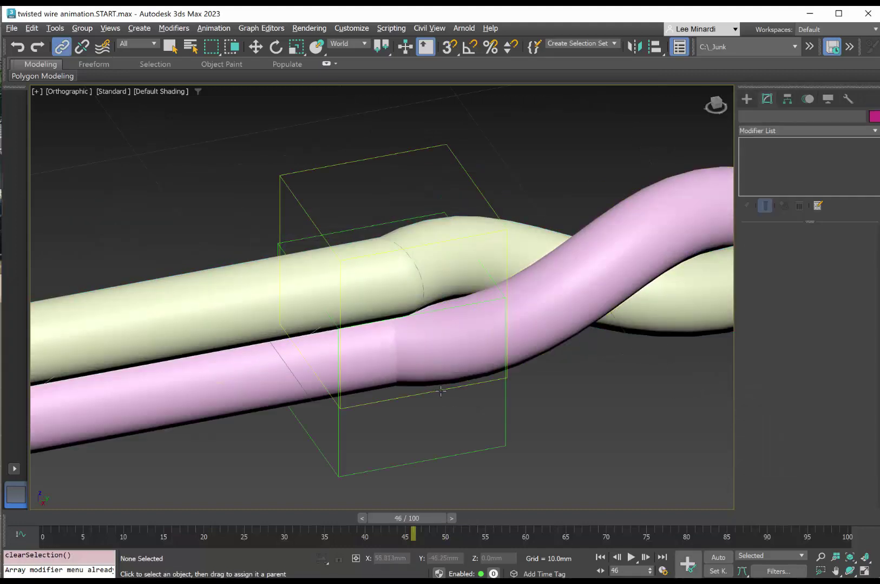
{"action": "scroll", "coordinate": [424, 323], "scroll_direction": "down", "scroll_amount": 8}
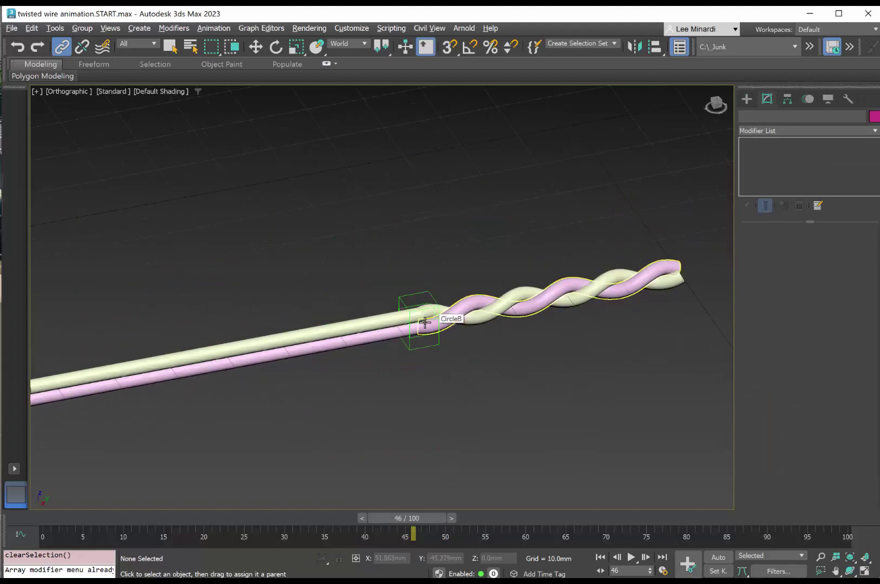
{"action": "middle_click_drag", "start_coordinate": [430, 315], "coordinate": [456, 261]}
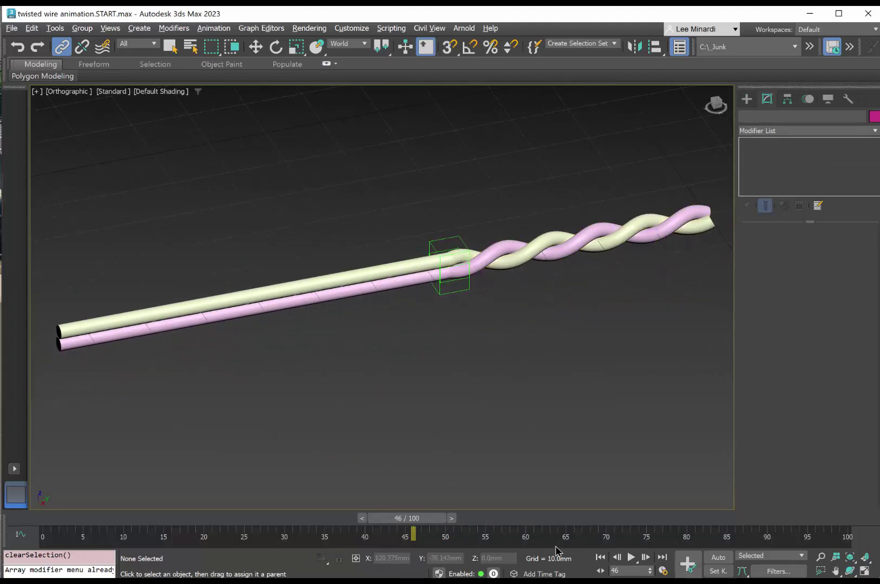
{"action": "left_click", "coordinate": [632, 558]}
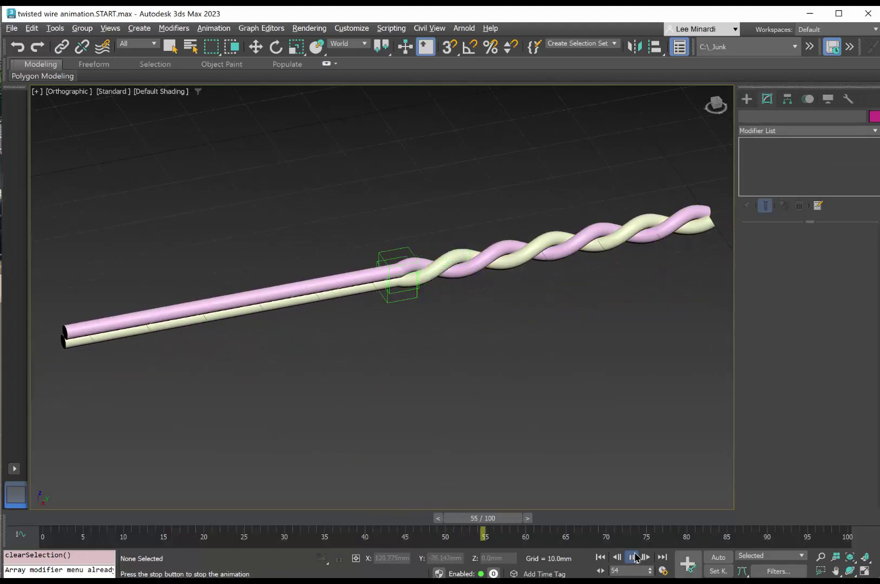